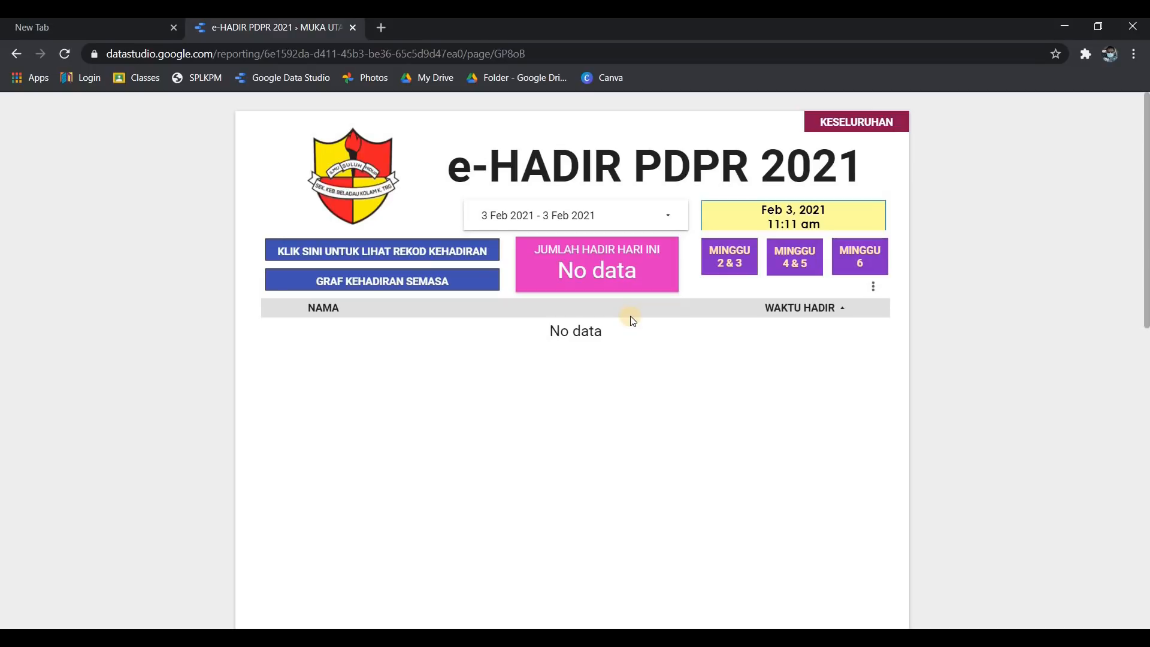
# Switch to the YouTube page of "Tutorial Bina Rekod Kehadiran Murid" and go to the video's description
pyautogui.hotkey('alt', 'Tab')
pyautogui.hotkey('alt', 'Tab')
pyautogui.press('Tab')
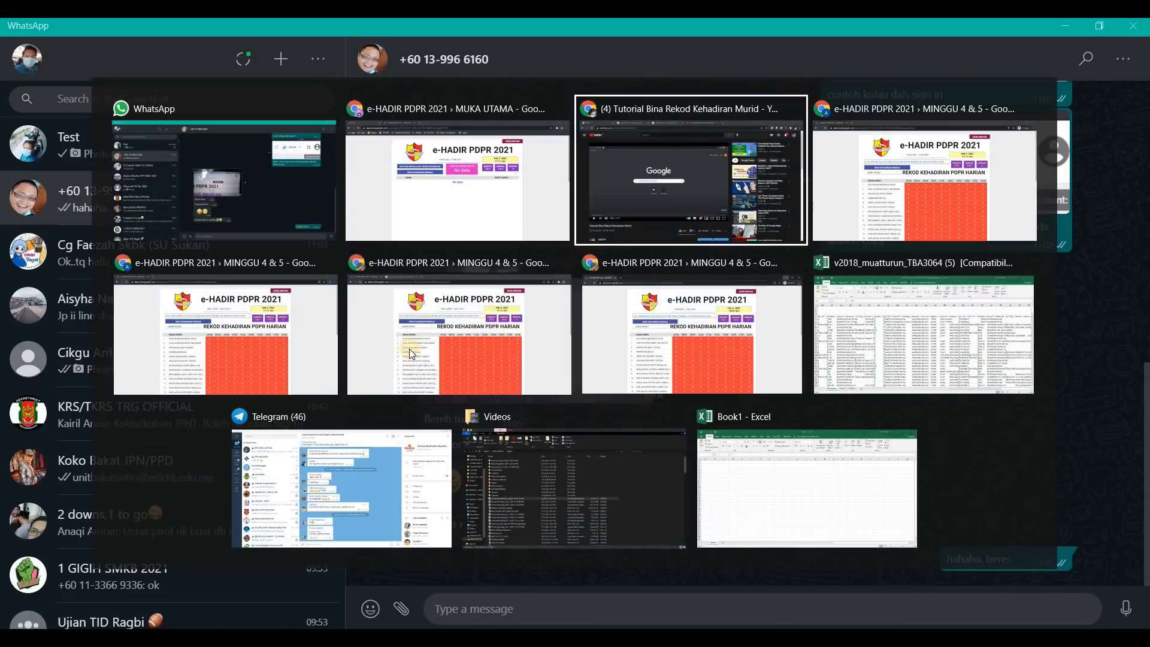
pyautogui.scroll(-5, 350, 389)
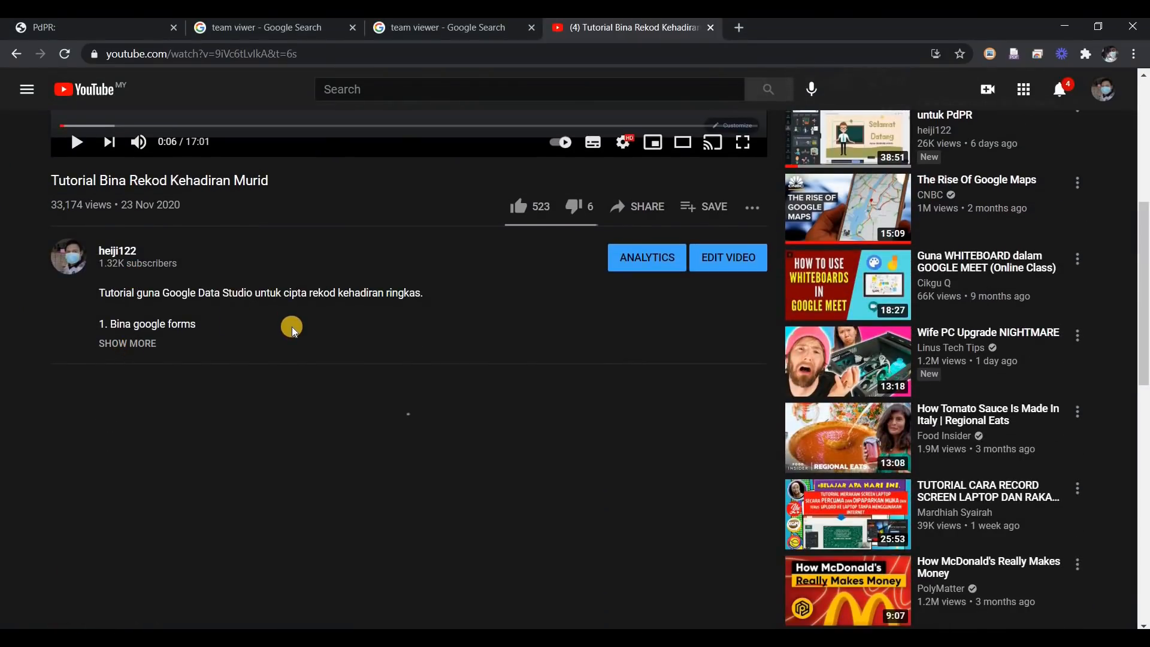
pyautogui.scroll(-7, 290, 327)
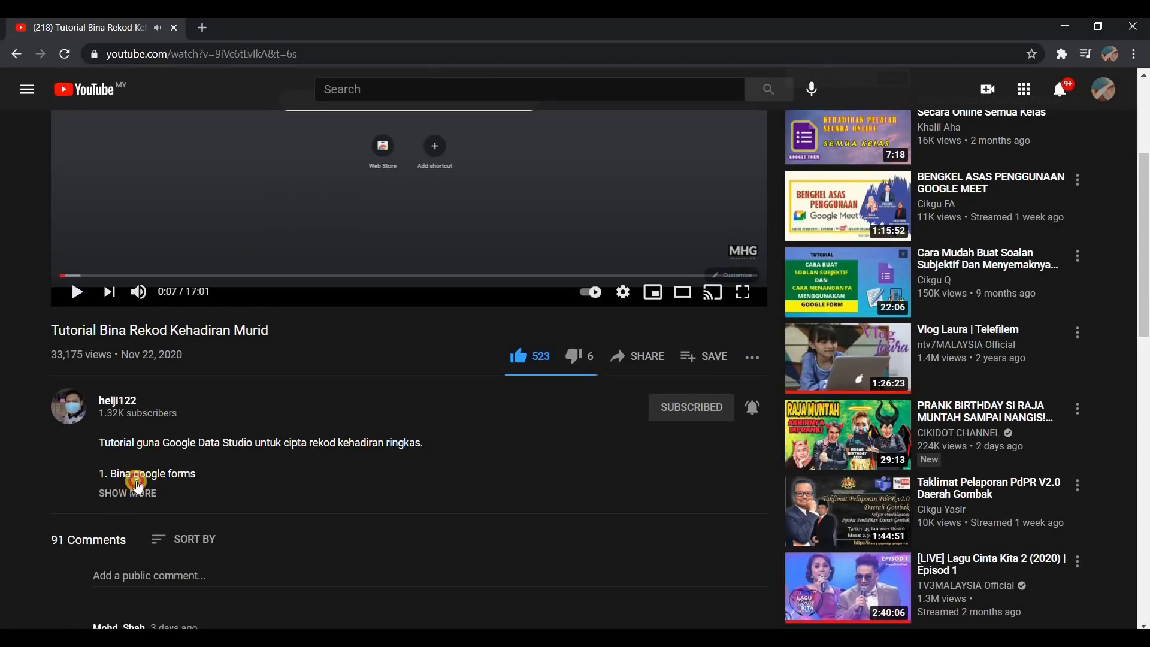
# Expand the video description and open the Google Sheet 2021 link from its UPDATE 2021 section
pyautogui.click(123, 494)
pyautogui.scroll(3, 269, 365)
pyautogui.scroll(-10, 271, 365)
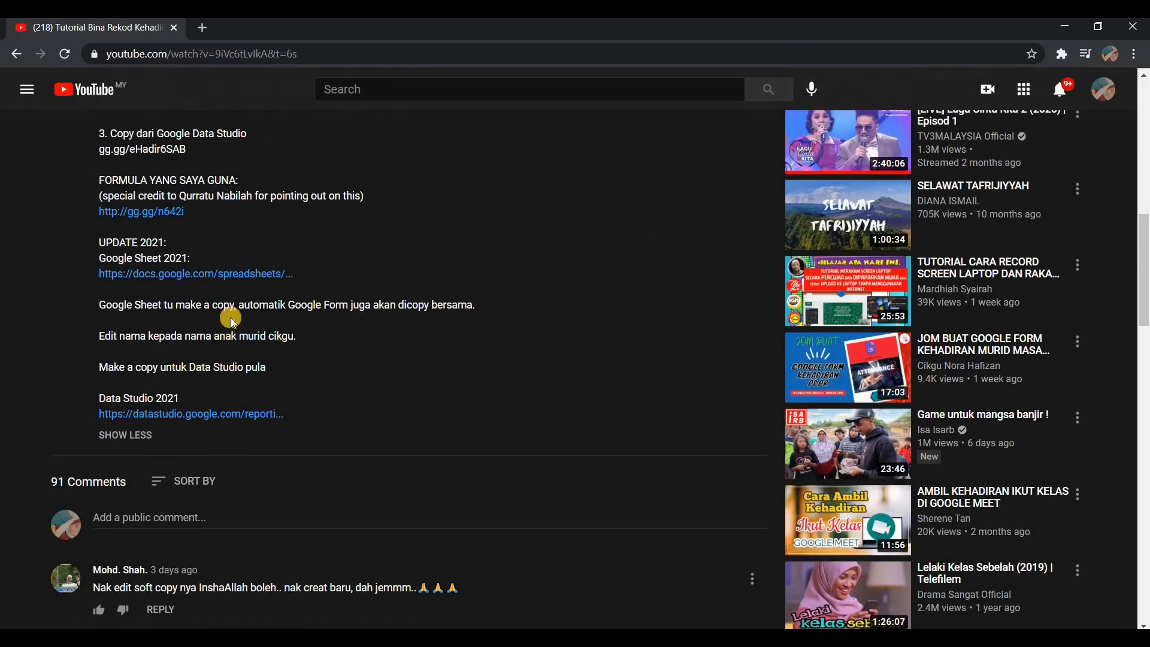
pyautogui.click(217, 274)
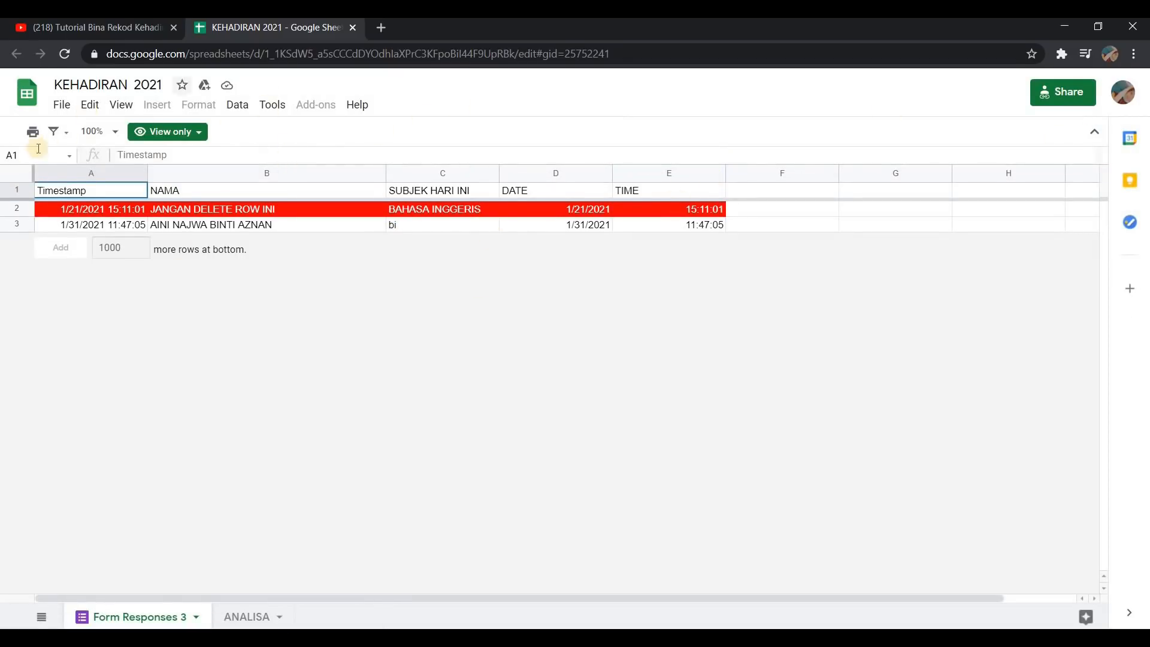
# Make a copy of the KEHADIRAN 2021 spreadsheet in My Drive named "HADIR 1SAB" and close the original
pyautogui.click(62, 110)
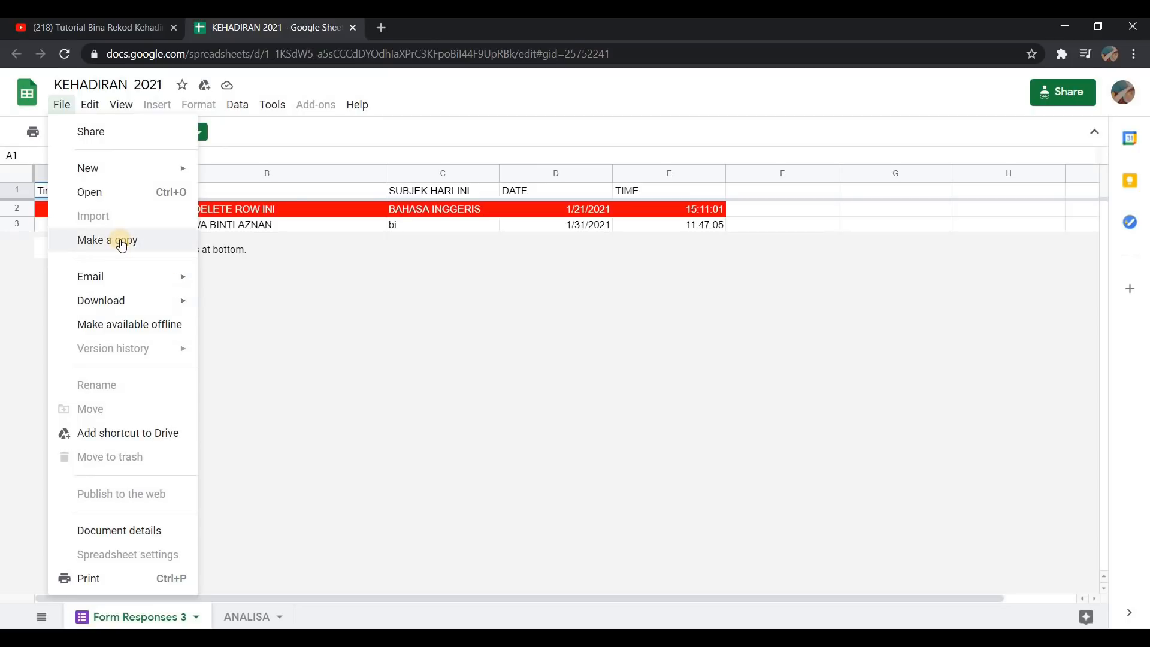
pyautogui.hotkey('ctrl', '+')
pyautogui.hotkey('ctrl', '+')
pyautogui.hotkey('ctrl', '+')
pyautogui.hotkey('ctrl', '+')
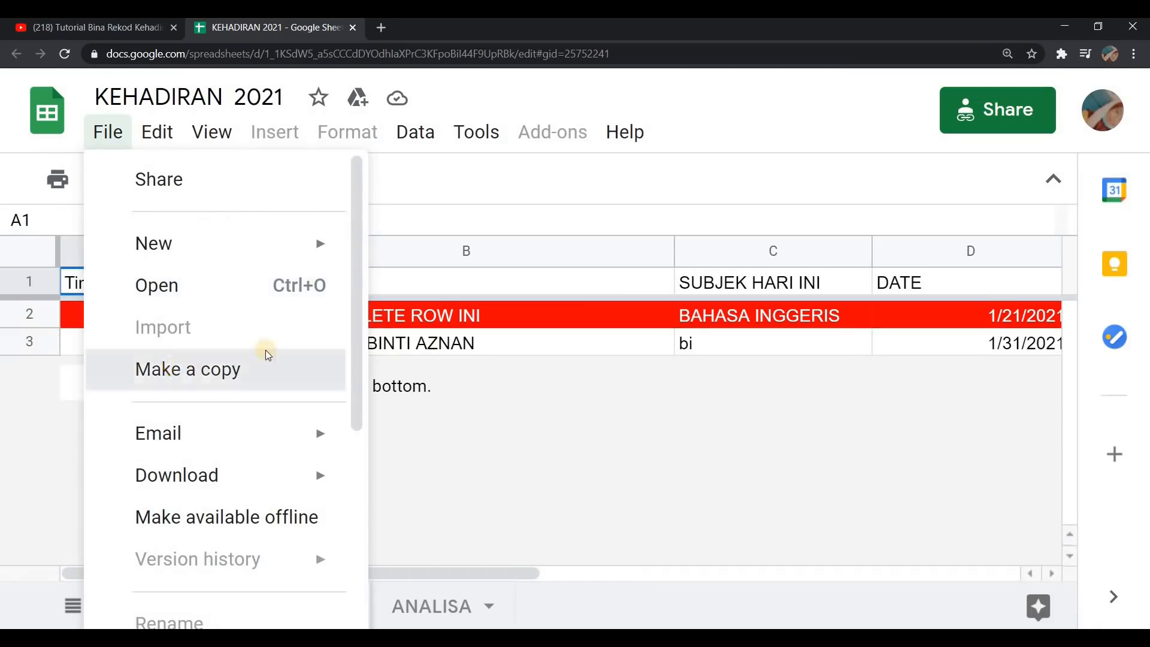
pyautogui.click(265, 353)
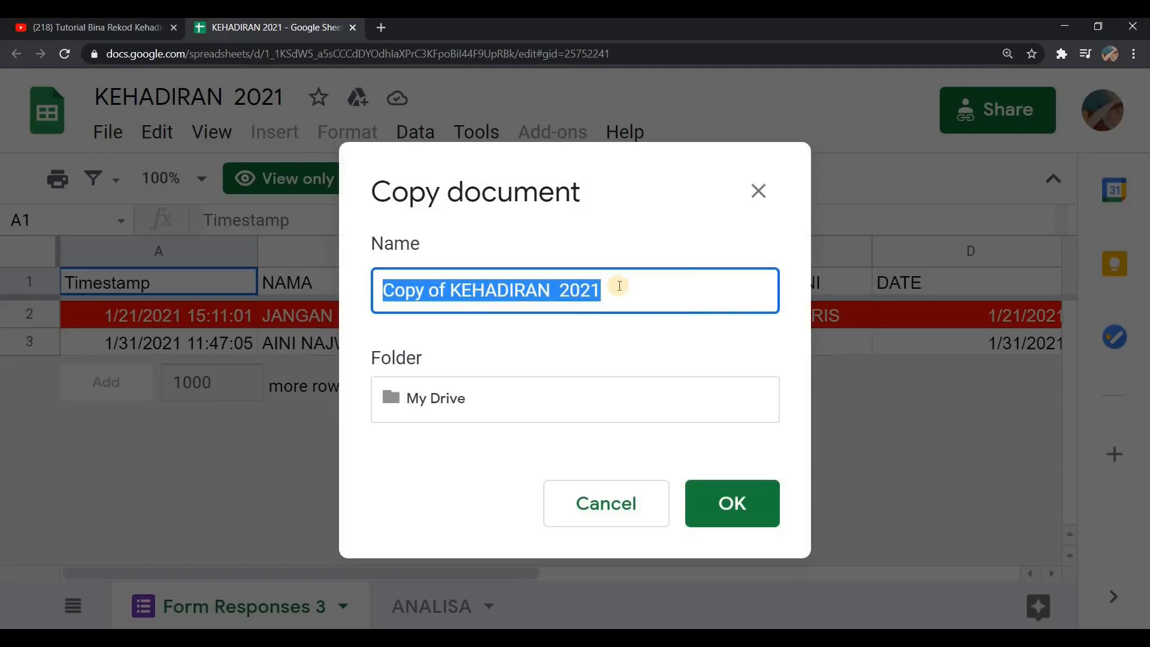
pyautogui.press('capslock')
pyautogui.press('capslock')
pyautogui.press('capslock')
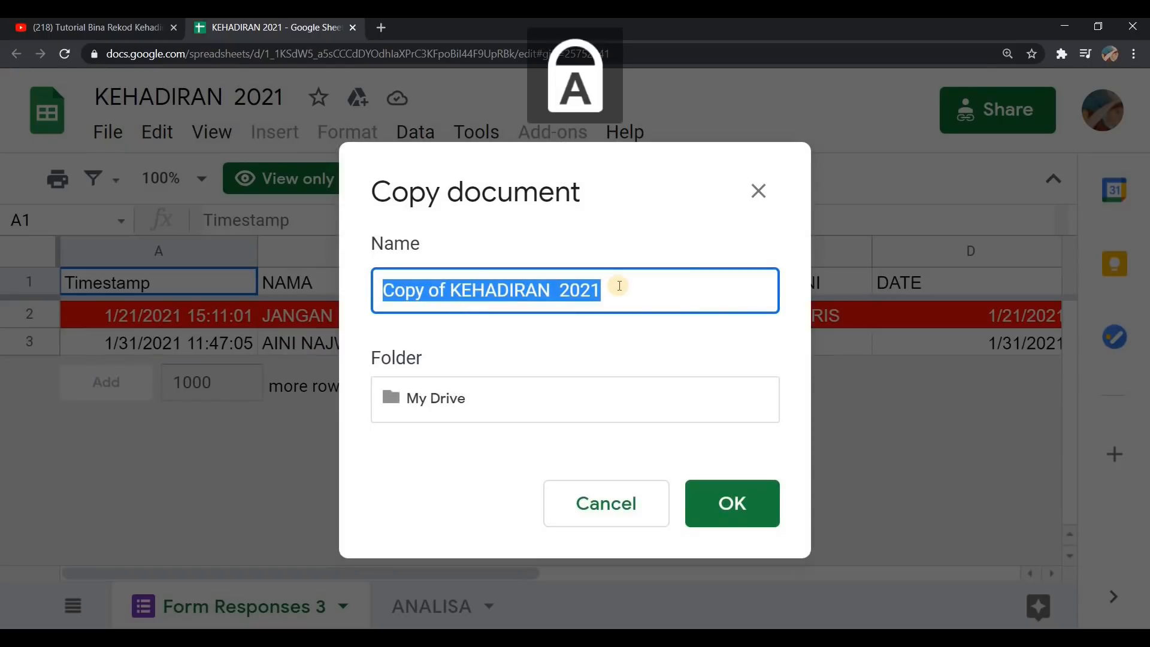
pyautogui.write('HADIR 1SAB')
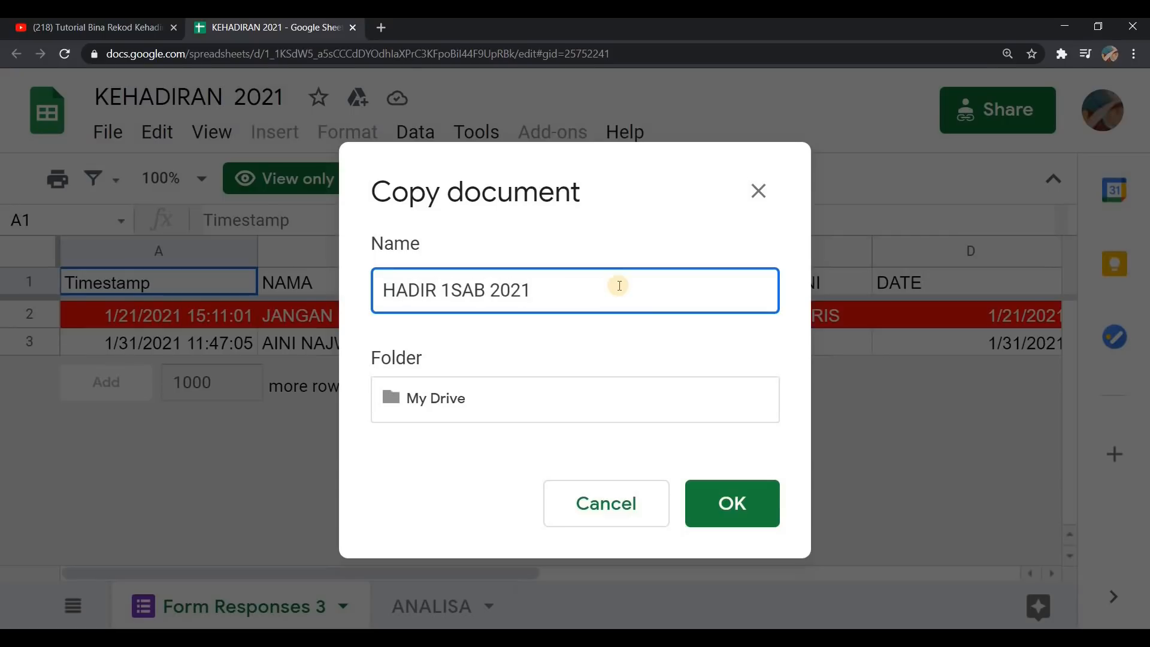
pyautogui.click(733, 510)
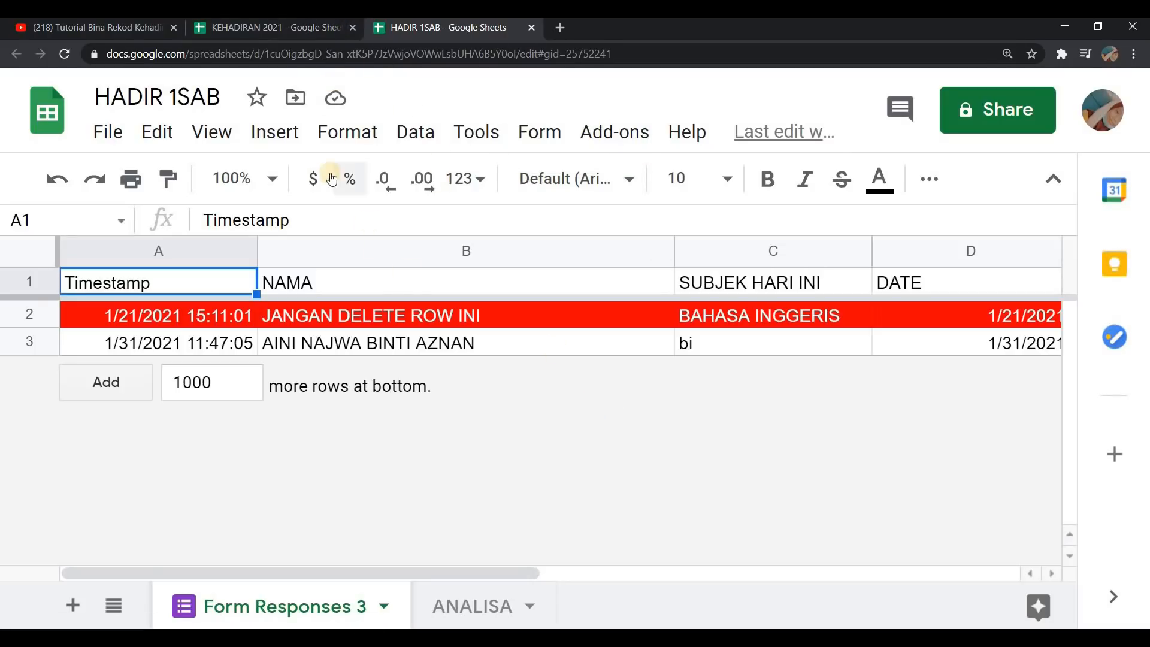
pyautogui.click(355, 28)
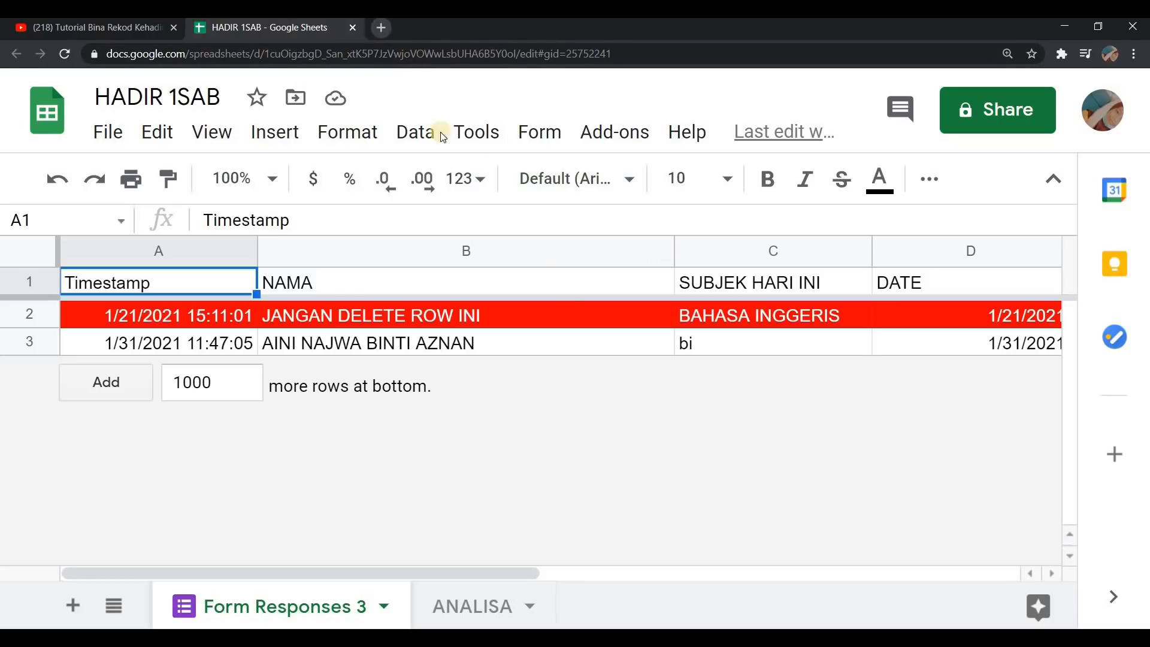
# Go to forms.google.com in a new browser tab and open the form "Copy of KEHADIRAN 2021"
pyautogui.click(380, 28)
pyautogui.write('FORM')
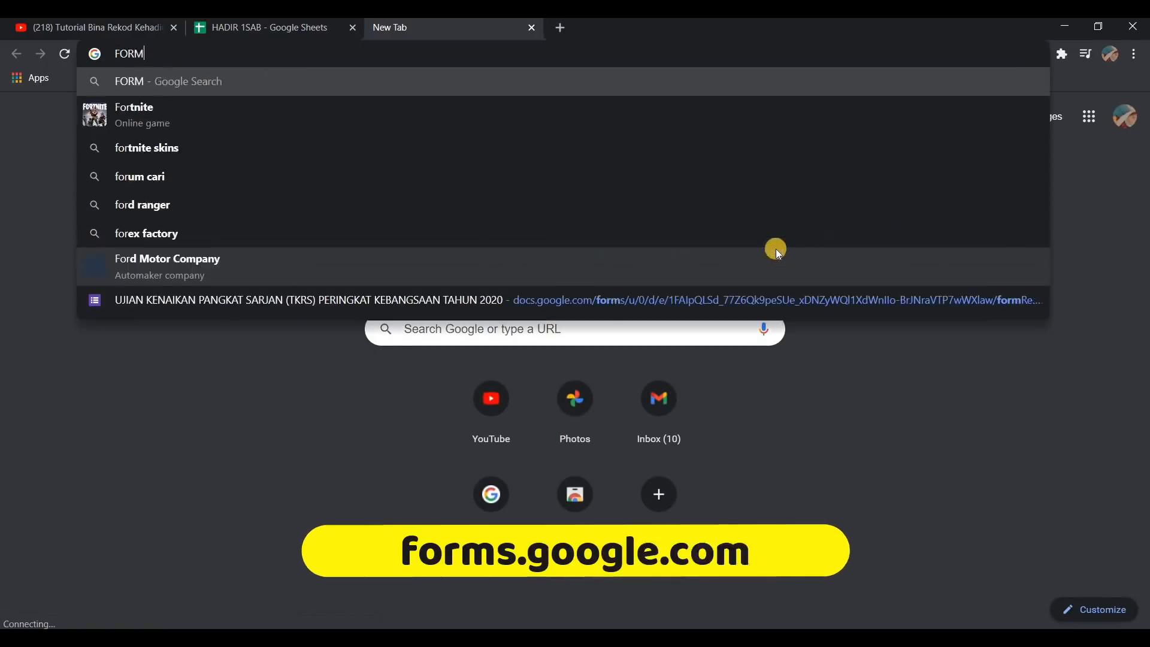
pyautogui.write('S.GOOGLE.COM')
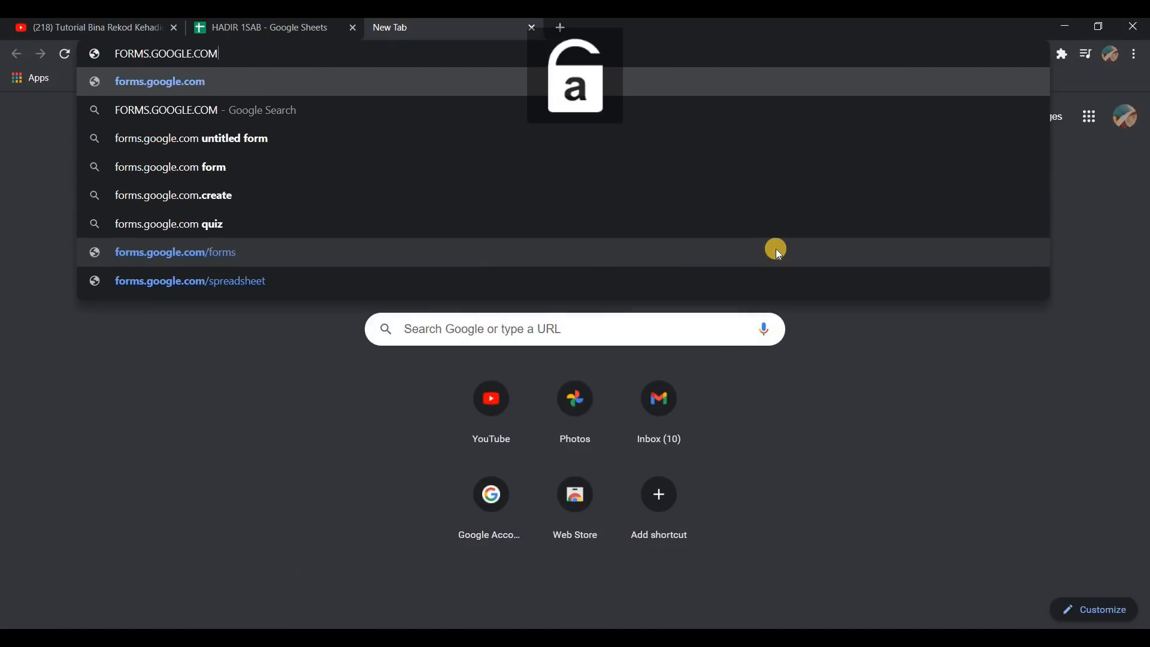
pyautogui.press('Return')
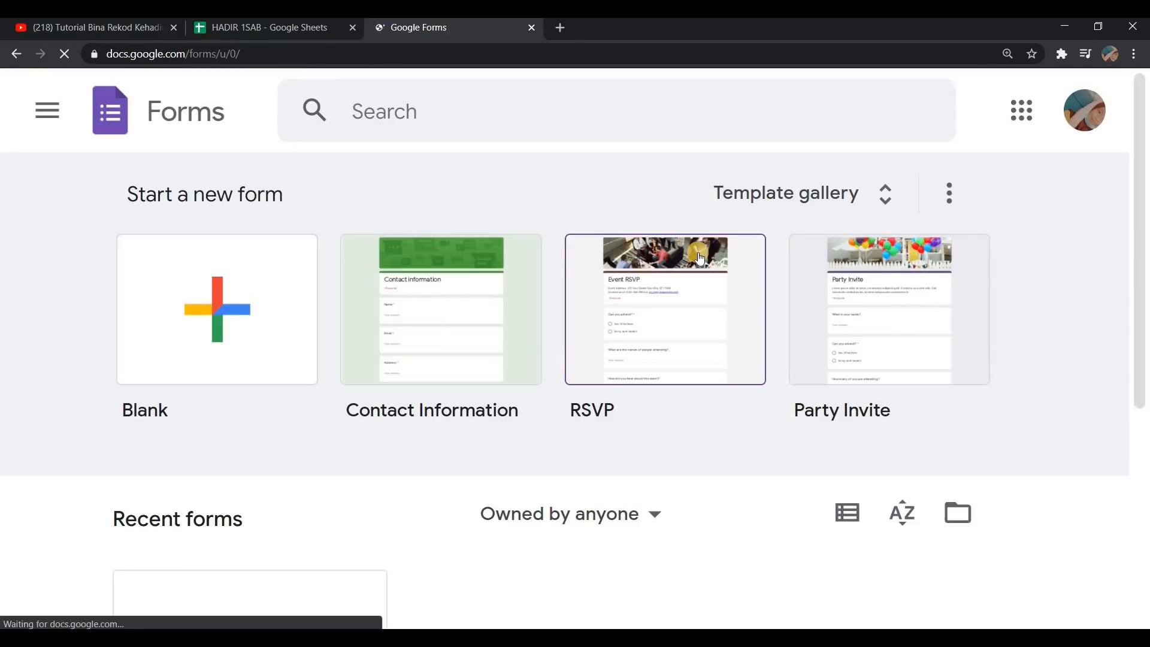
pyautogui.scroll(-5, 698, 257)
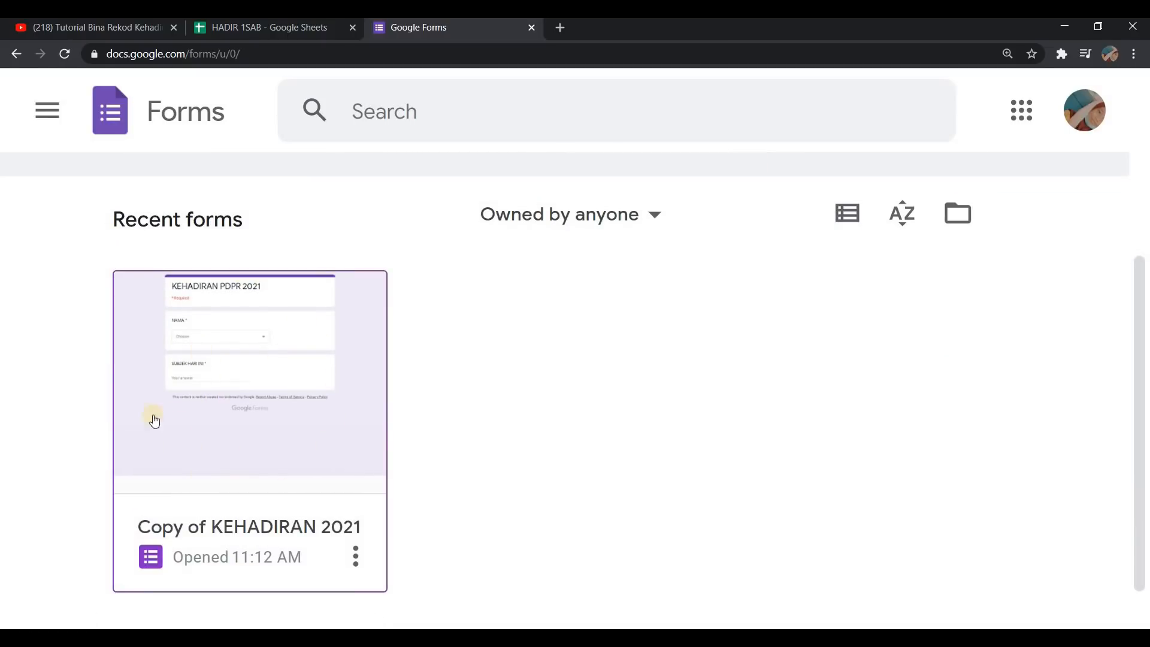
pyautogui.click(308, 413)
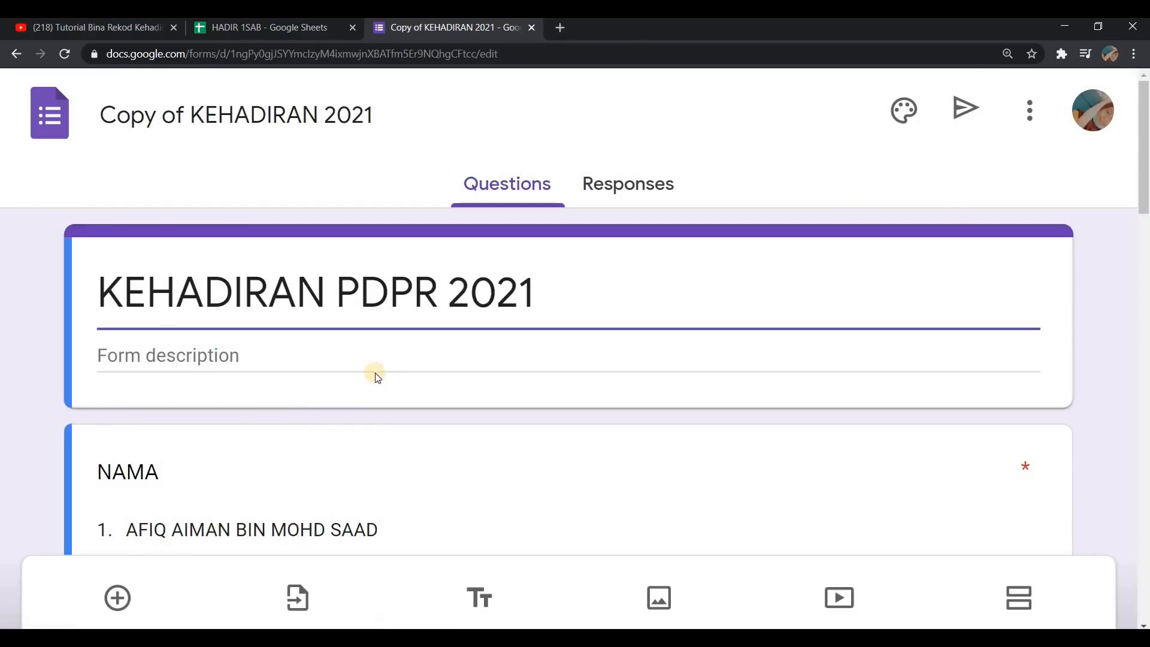
# Rename the form file as "HADIR 1SAB"
pyautogui.scroll(-1, 279, 126)
pyautogui.scroll(1, 279, 126)
pyautogui.click(356, 115)
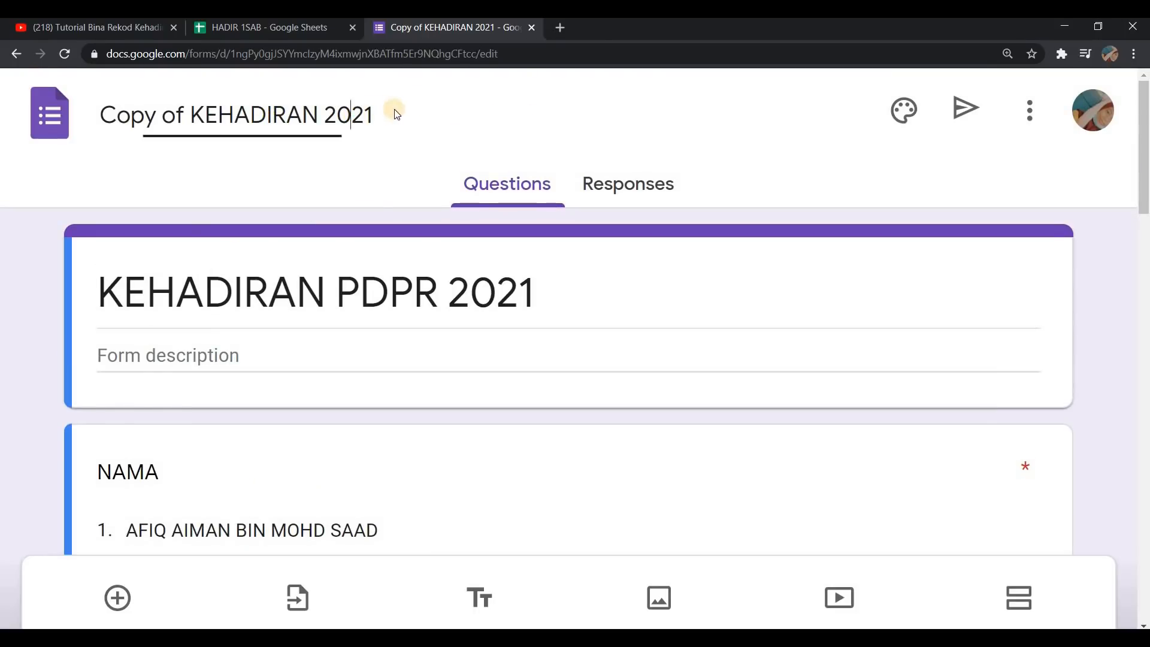
pyautogui.hotkey('ctrl', 'a')
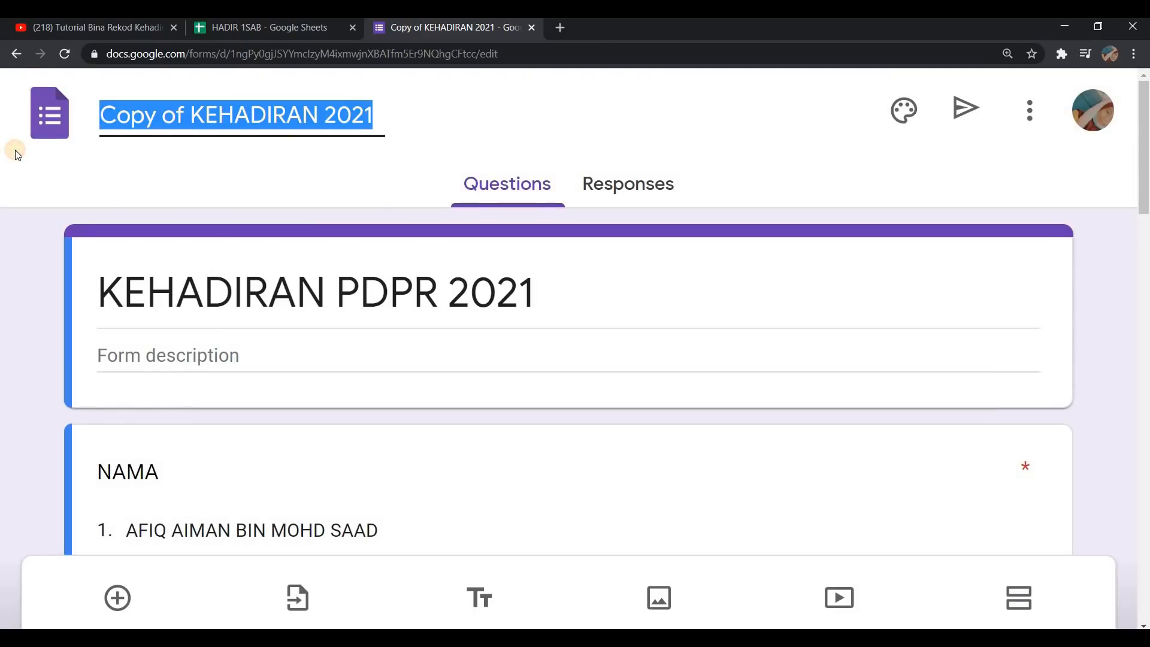
pyautogui.press('BackSpace')
pyautogui.press('capslock')
pyautogui.write('A')
pyautogui.press('BackSpace')
pyautogui.write('HADIR 1WS')
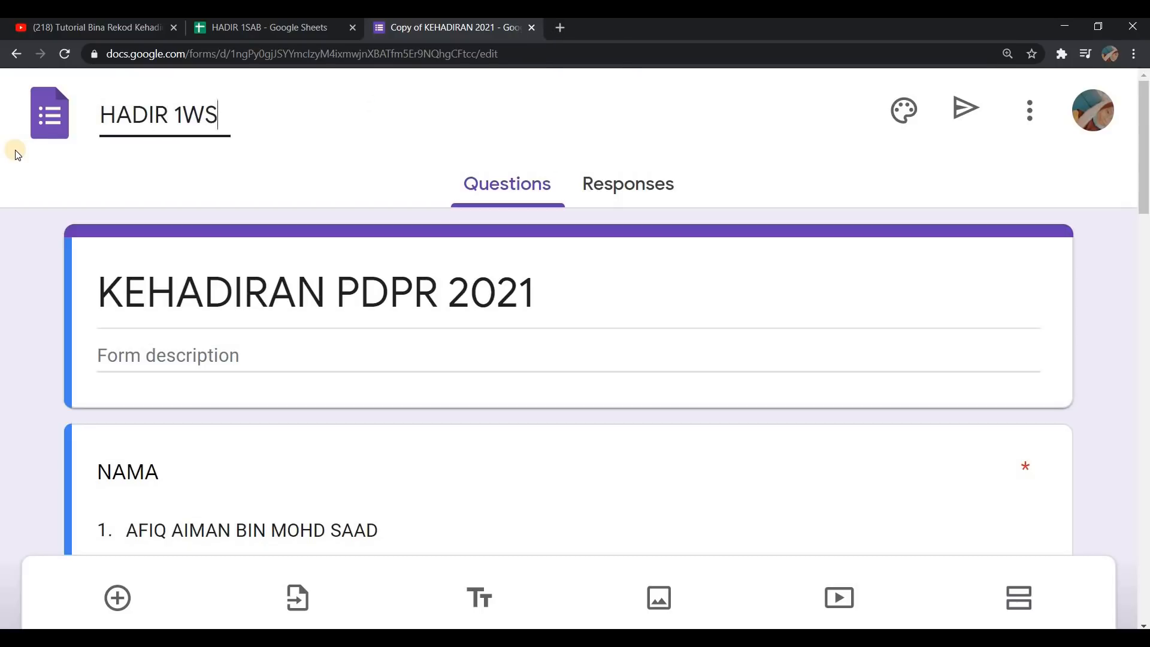
pyautogui.press('BackSpace')
pyautogui.press('BackSpace')
pyautogui.write('SAB')
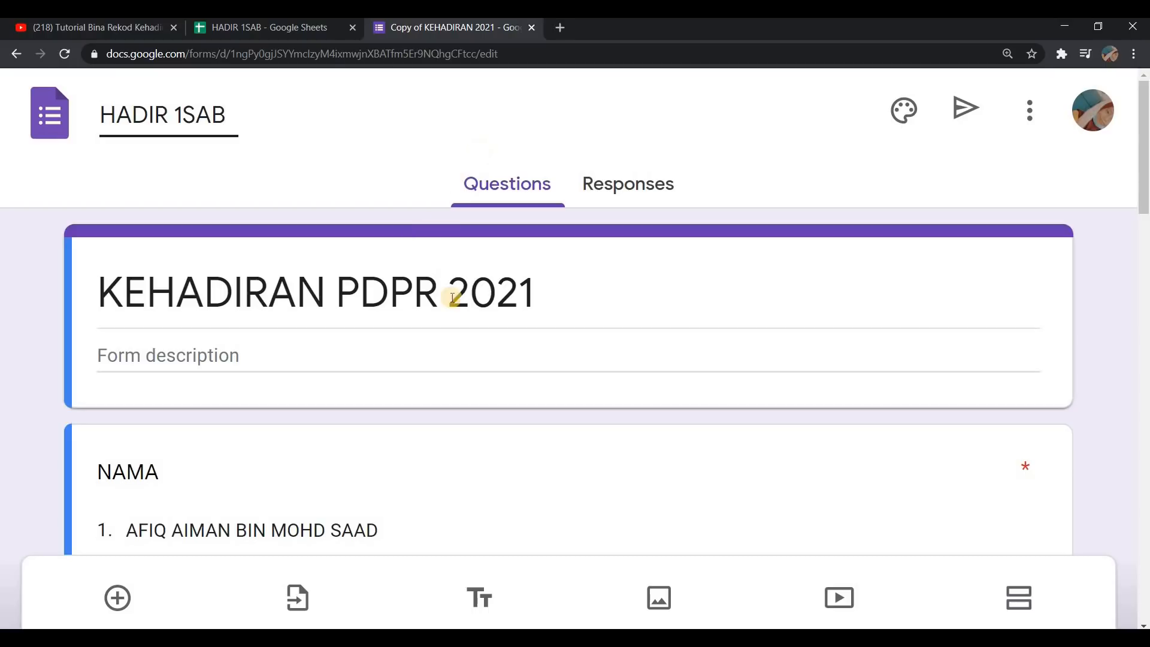
# Replace the form's heading "KEHADIRAN PDPR 2021" with "HADIR 1SAB"
pyautogui.tripleClick(523, 287)
pyautogui.write('HADI')
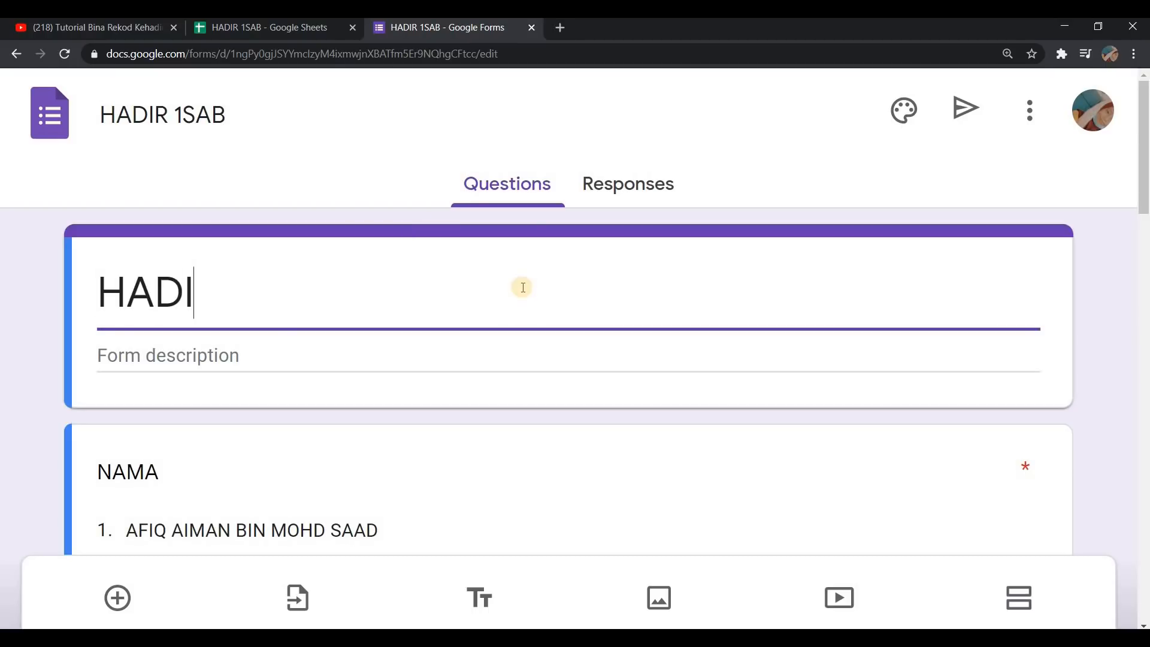
pyautogui.write('R 1SAB')
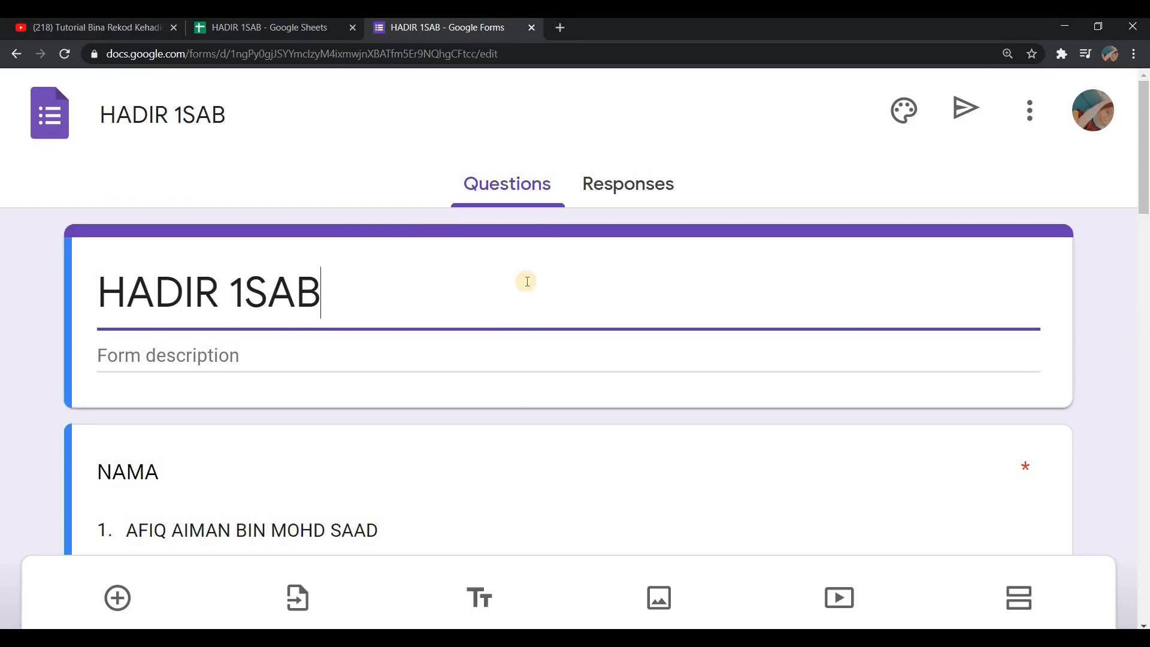
# Remove the existing student names from the NAMA dropdown question
pyautogui.scroll(-2, 894, 365)
pyautogui.click(930, 374)
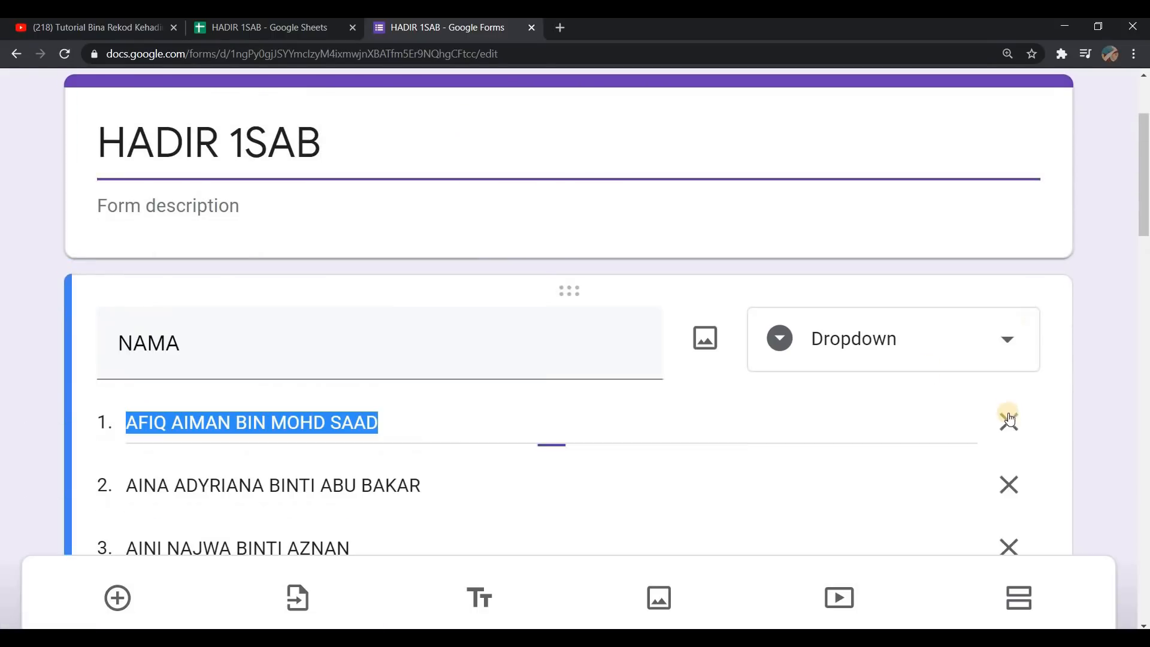
pyautogui.click(1017, 433)
pyautogui.click(1016, 432)
pyautogui.click(1016, 432)
pyautogui.click(1016, 433)
pyautogui.click(1016, 430)
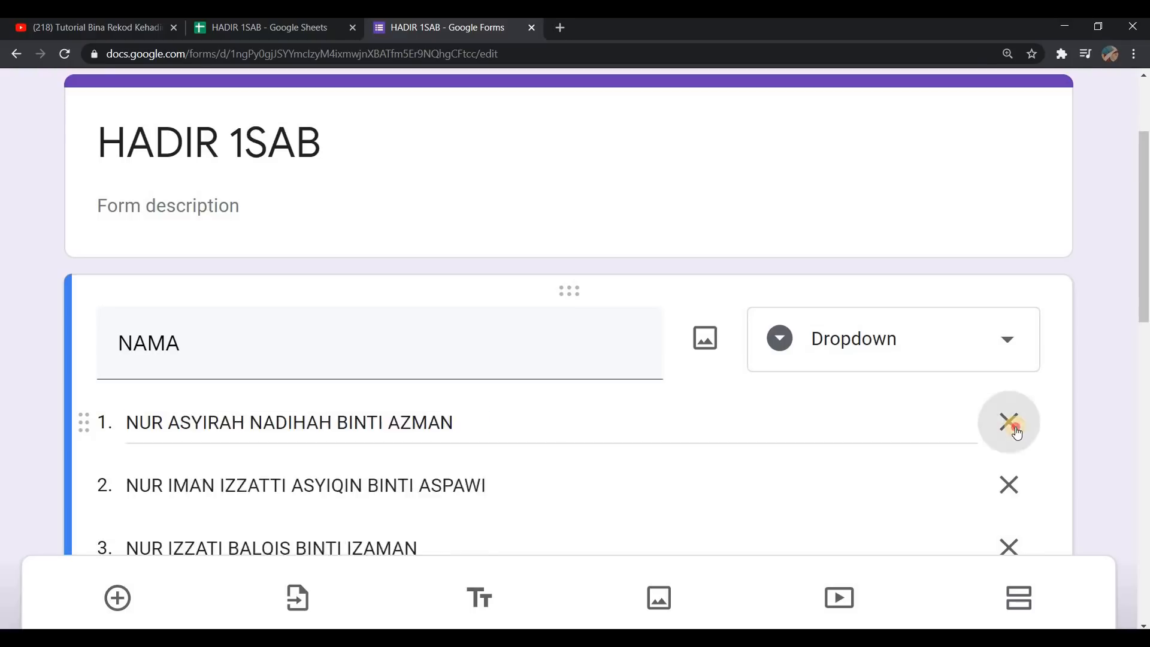
pyautogui.click(1016, 430)
pyautogui.click(1016, 430)
pyautogui.click(1016, 430)
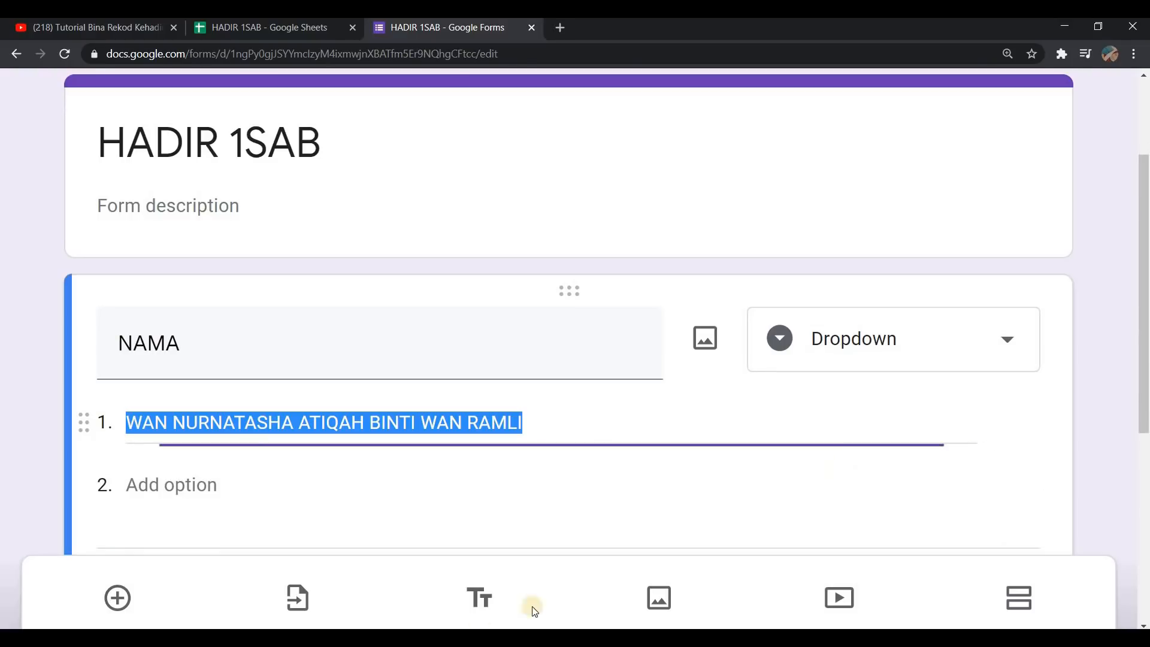
# Copy the student names in C5:C26 from the Excel workbook v2018_muatturun_TBA3064 (5) and paste them as options of the form's NAMA dropdown
pyautogui.moveTo(410, 625)
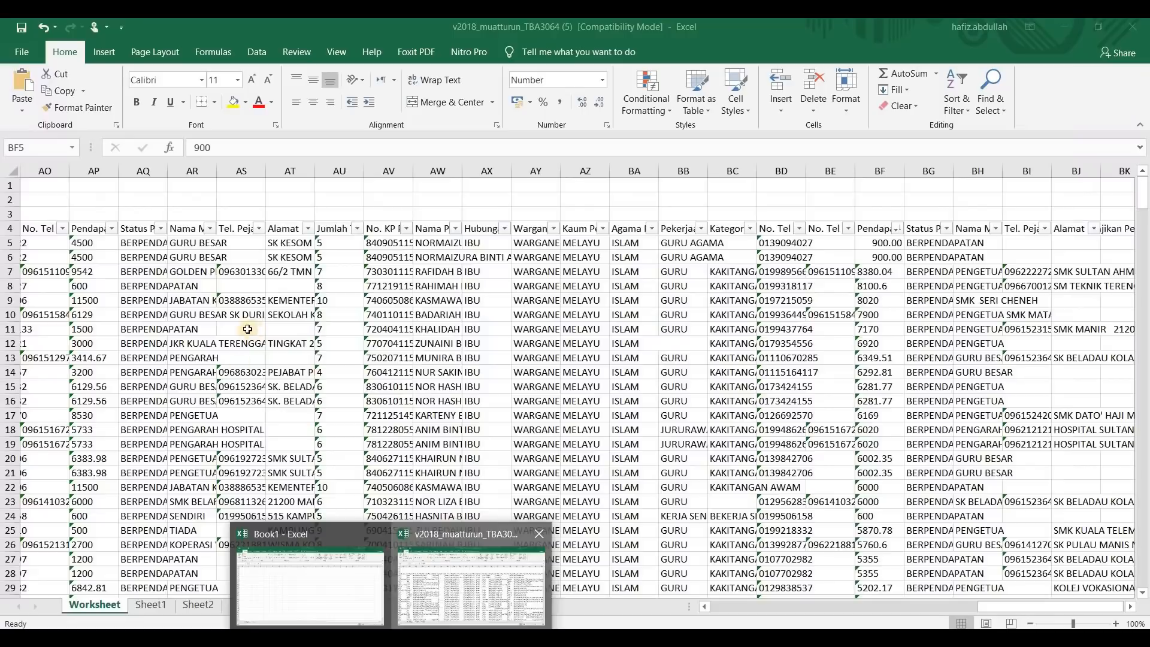
pyautogui.click(437, 606)
pyautogui.rightClick(234, 319)
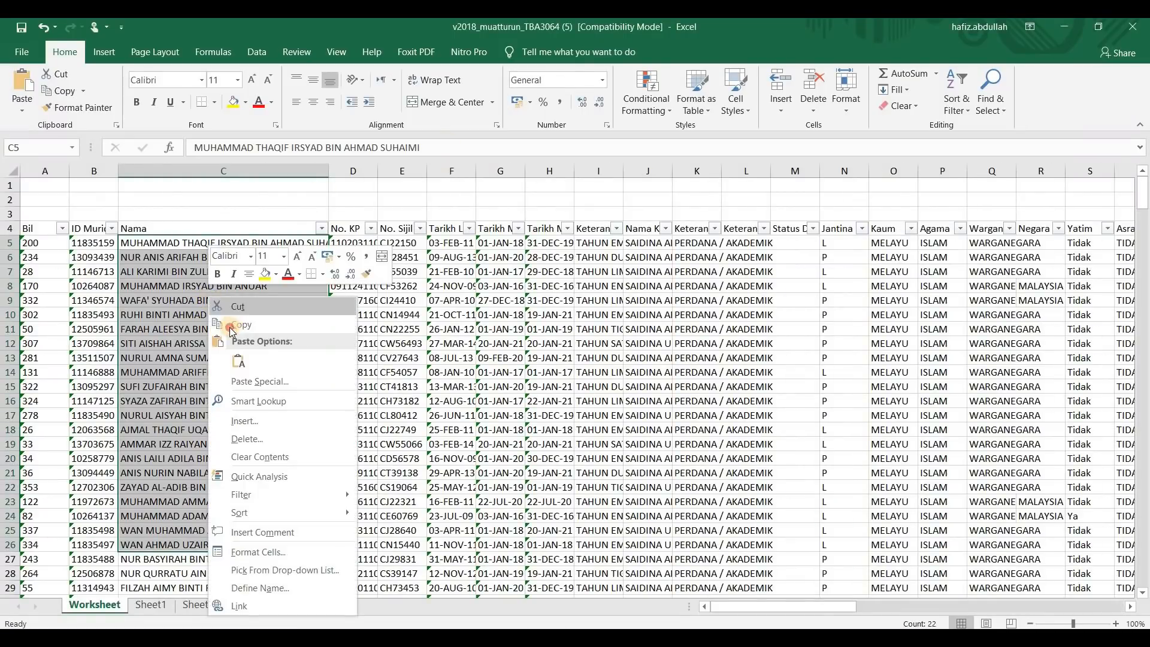
pyautogui.click(227, 323)
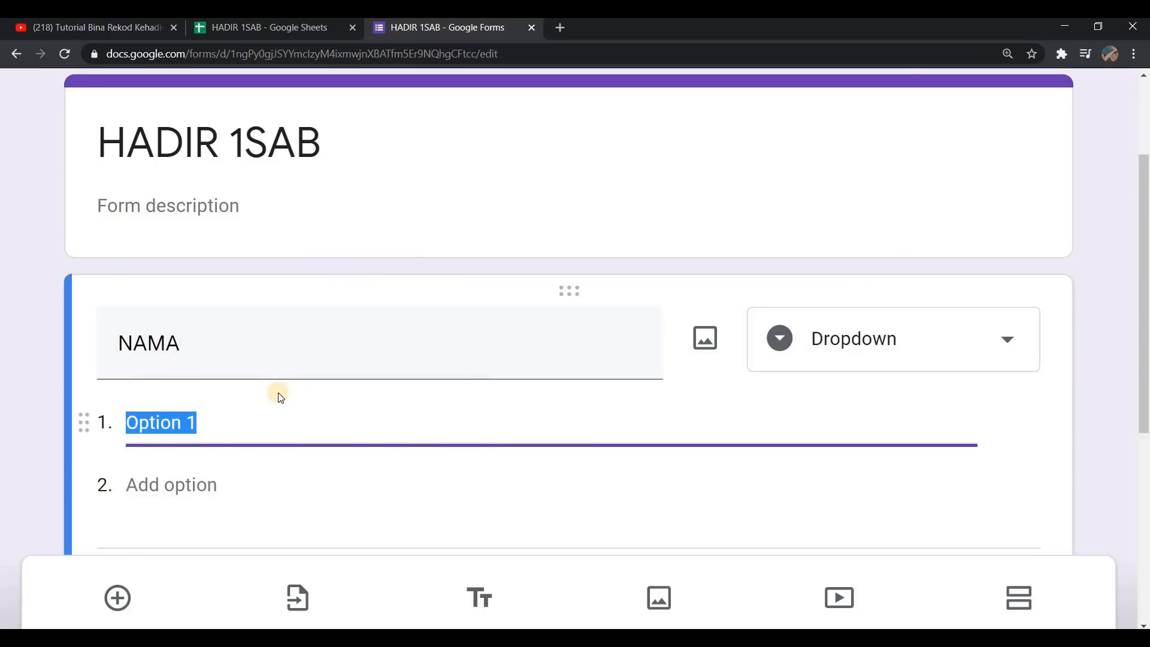
pyautogui.hotkey('ctrl', 'v')
pyautogui.scroll(15, 509, 296)
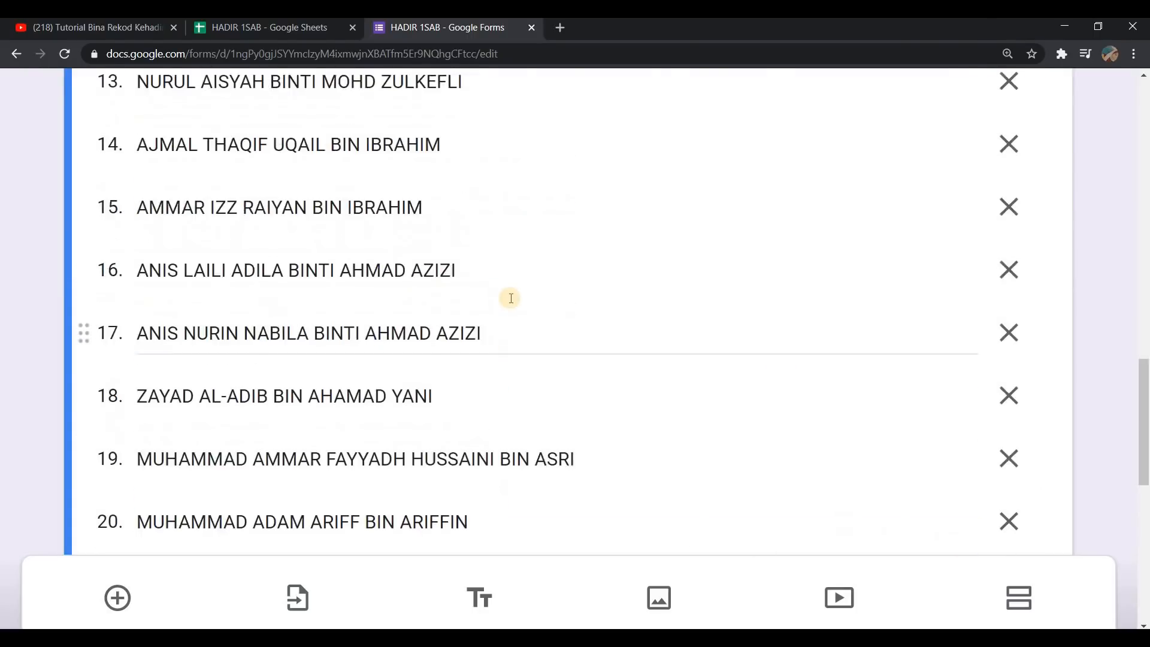
pyautogui.scroll(10, 513, 293)
pyautogui.scroll(-20, 514, 288)
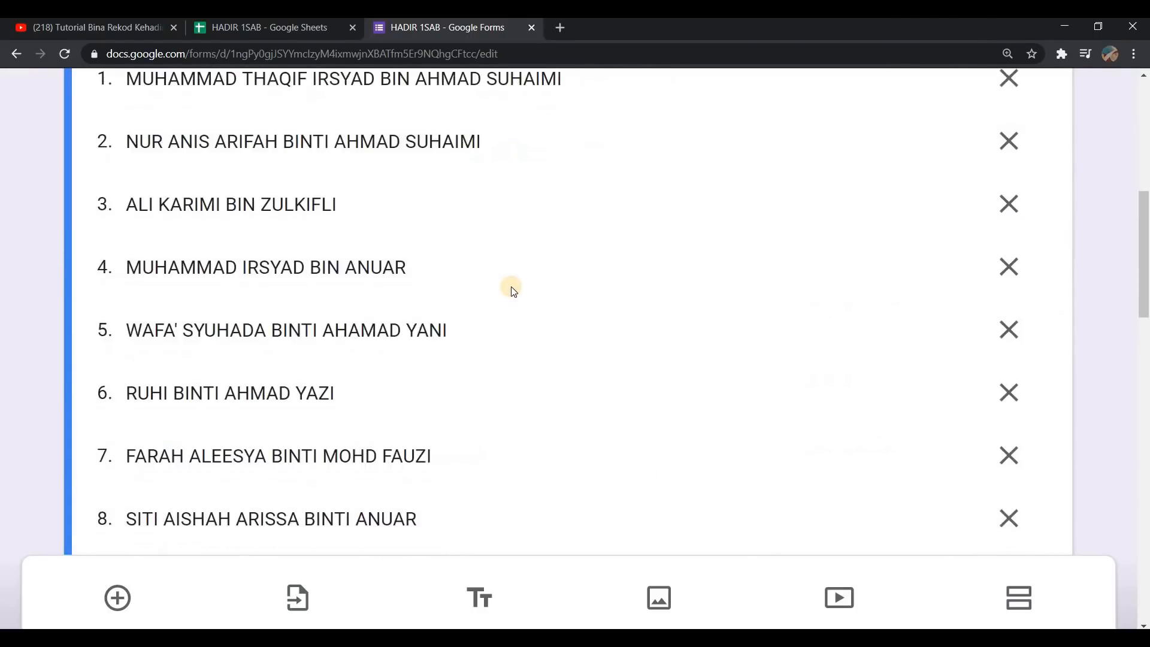
pyautogui.scroll(20, 513, 285)
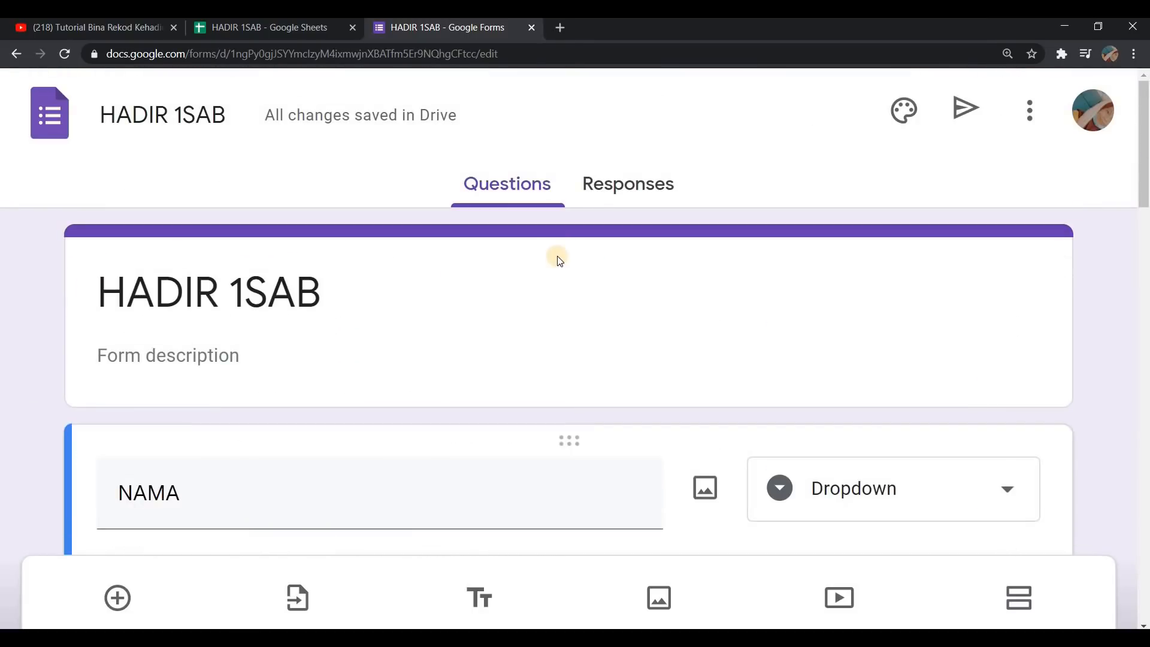
# Extend the form's heading to read "HADIR 1SAB & 4SU"
pyautogui.scroll(-1, 554, 251)
pyautogui.scroll(1, 185, 255)
pyautogui.click(470, 298)
pyautogui.click(465, 267)
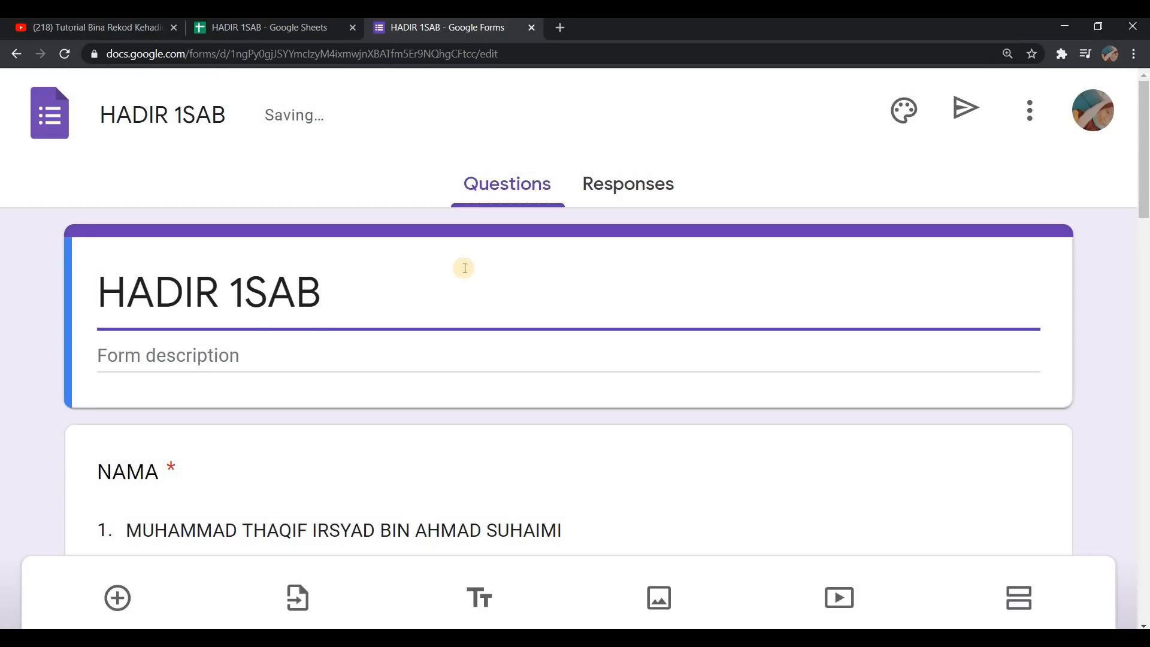
pyautogui.write('& 4')
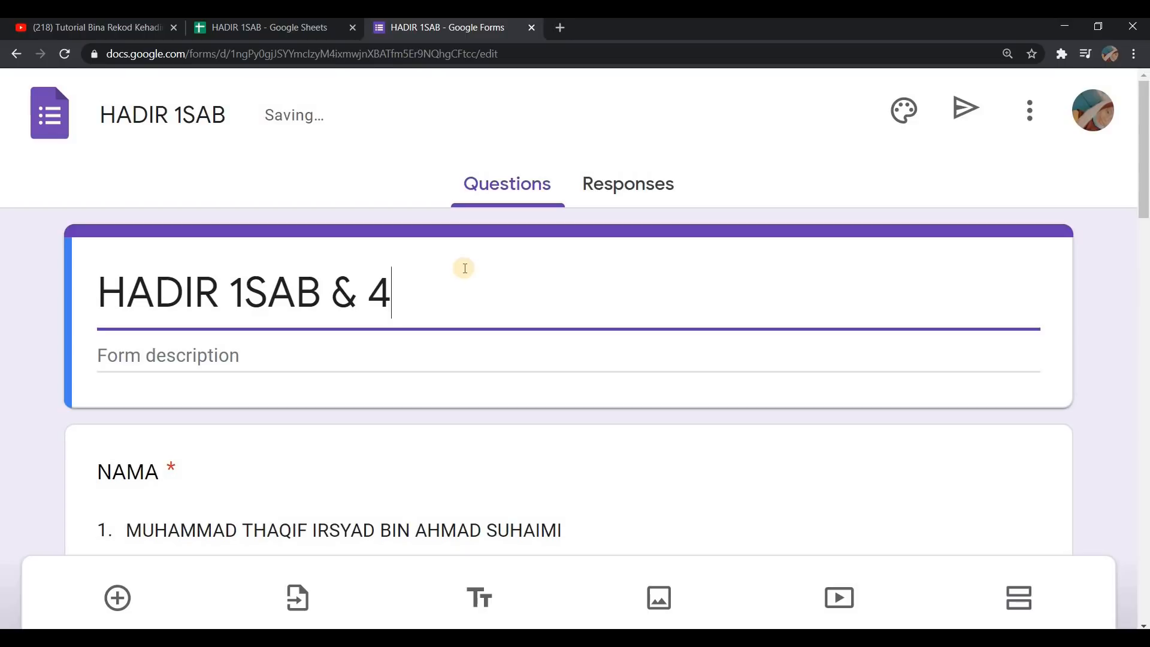
pyautogui.write('SU')
pyautogui.scroll(-20, 455, 331)
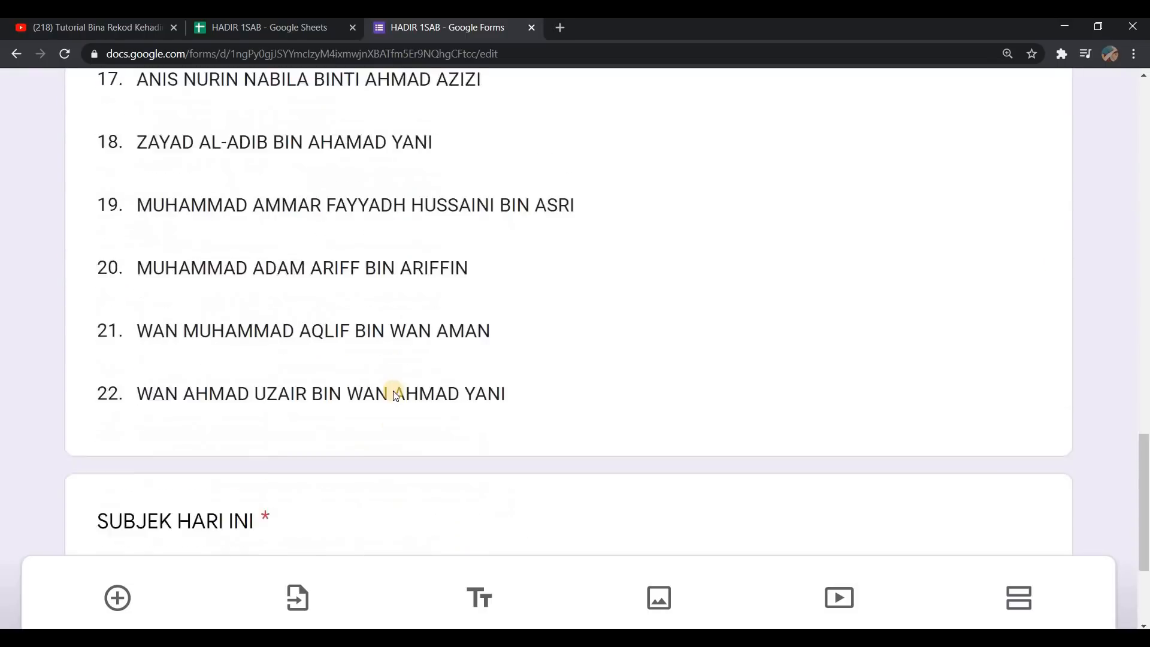
# Rename the form's SUBJEK HARI INI question to "KELAS" and change its type to Multiple choice
pyautogui.scroll(-3, 396, 395)
pyautogui.click(371, 351)
pyautogui.moveTo(369, 353); pyautogui.dragTo(657, 286)
pyautogui.write('KELAS')
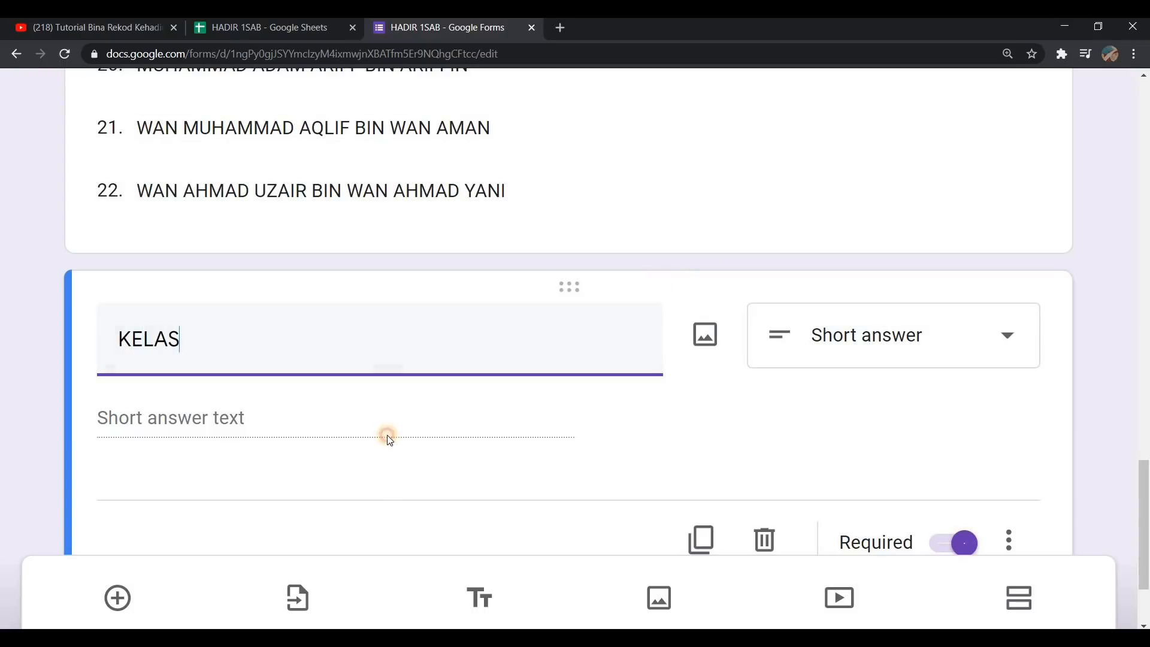
pyautogui.click(386, 415)
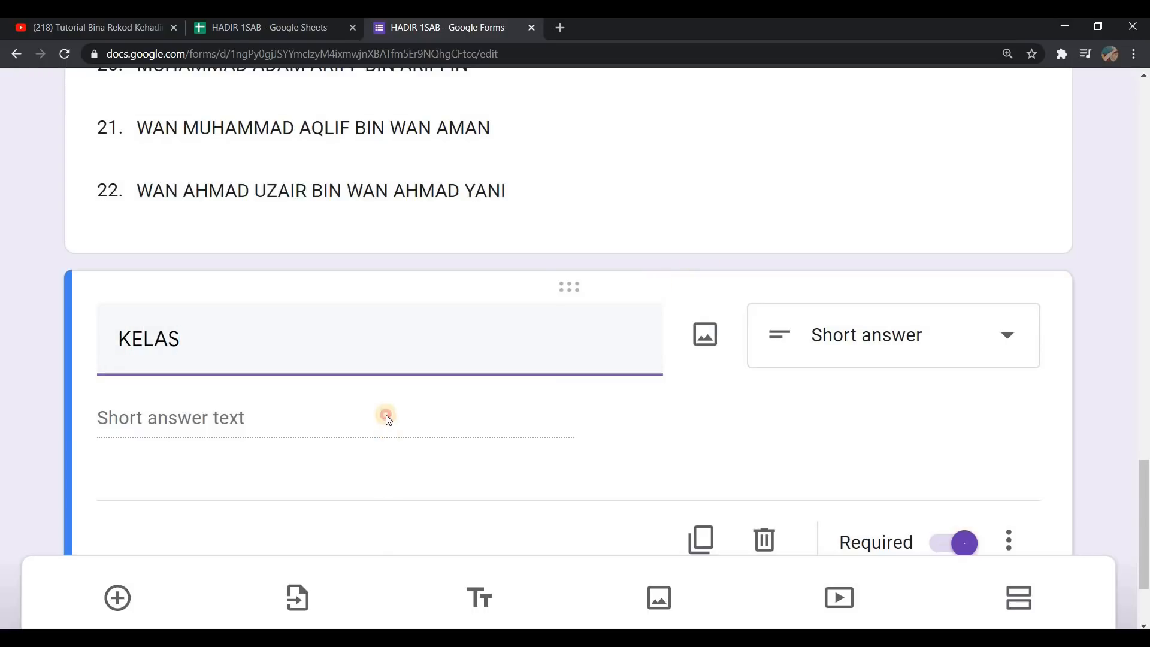
pyautogui.click(876, 333)
pyautogui.click(781, 290)
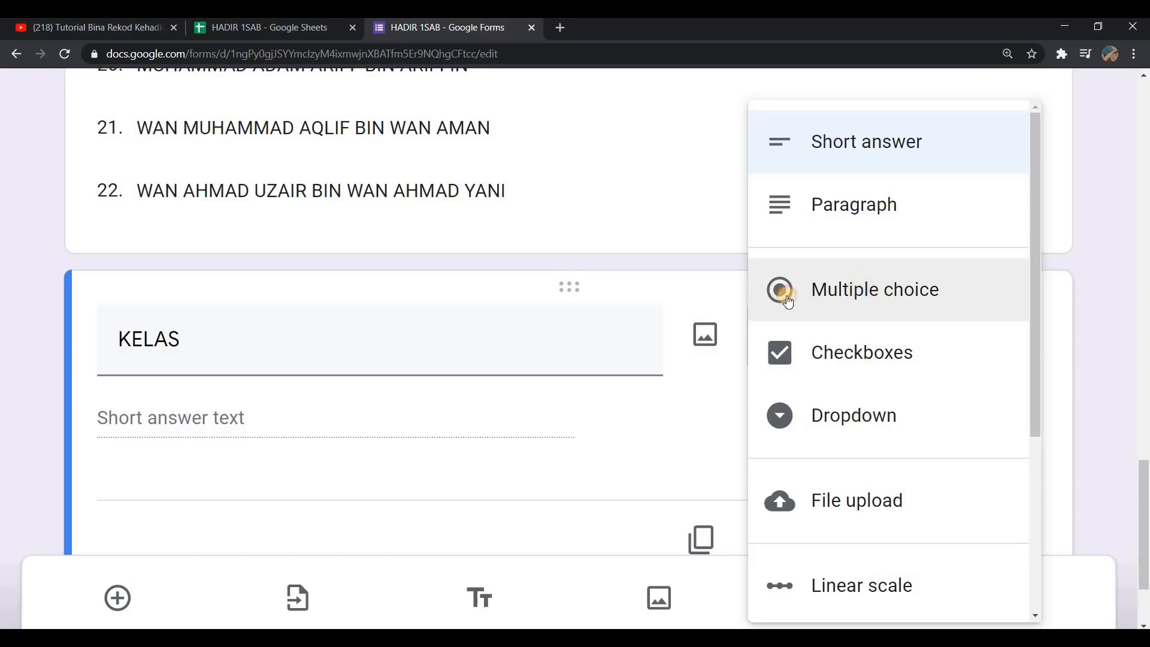
# Enter "1SAB" and "4SU" as the two answer options of the KELAS question
pyautogui.scroll(20, 317, 314)
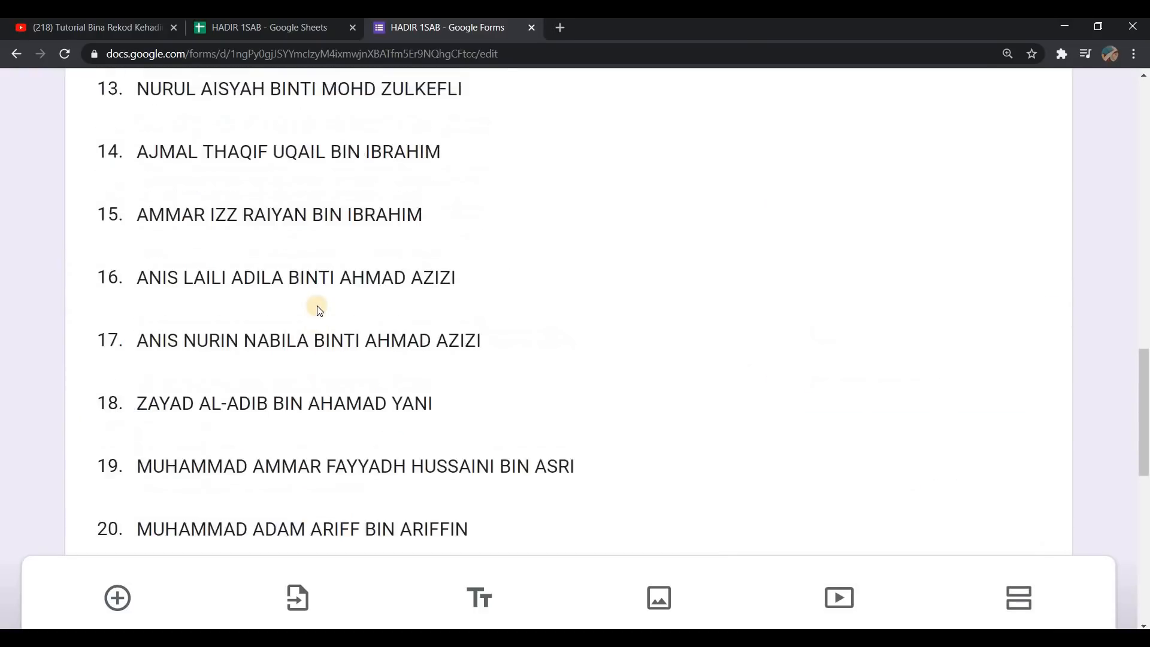
pyautogui.scroll(-20, 324, 306)
pyautogui.write('1SAB')
pyautogui.press('Tab')
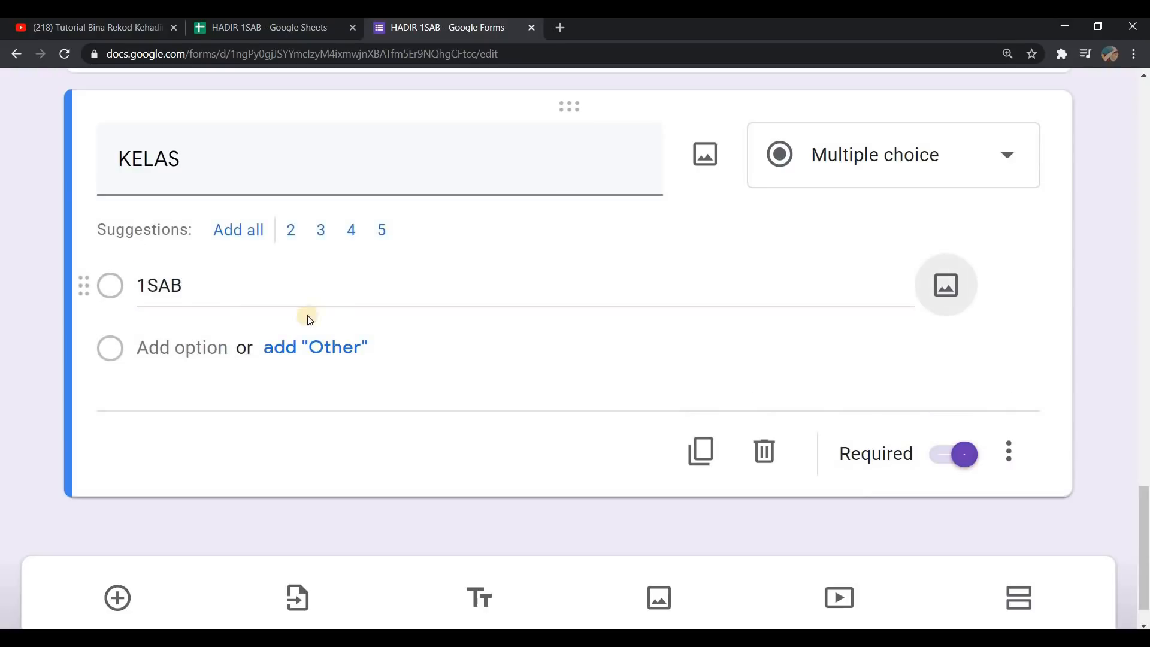
pyautogui.click(203, 347)
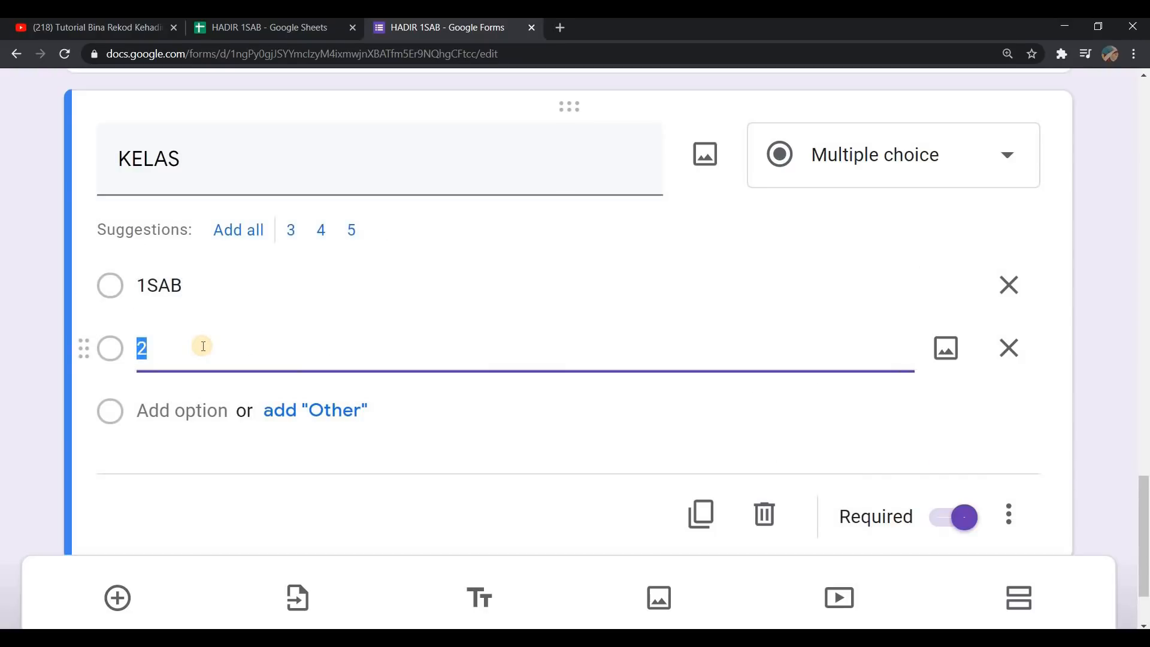
pyautogui.write('4SU')
pyautogui.scroll(5, 403, 335)
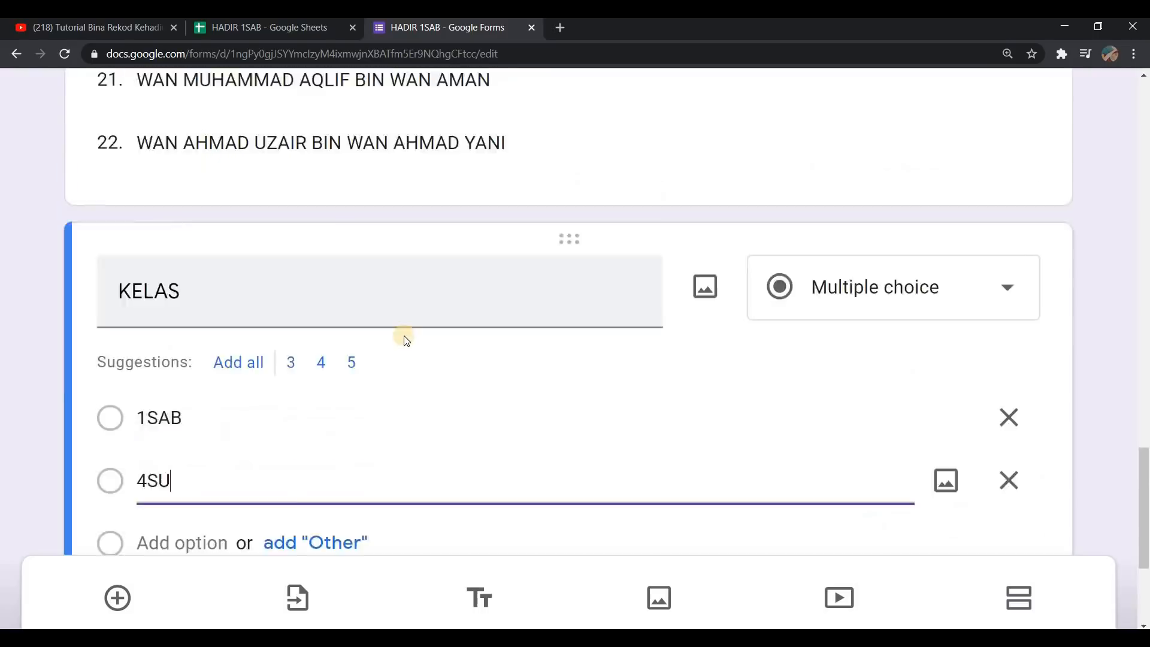
pyautogui.scroll(20, 421, 318)
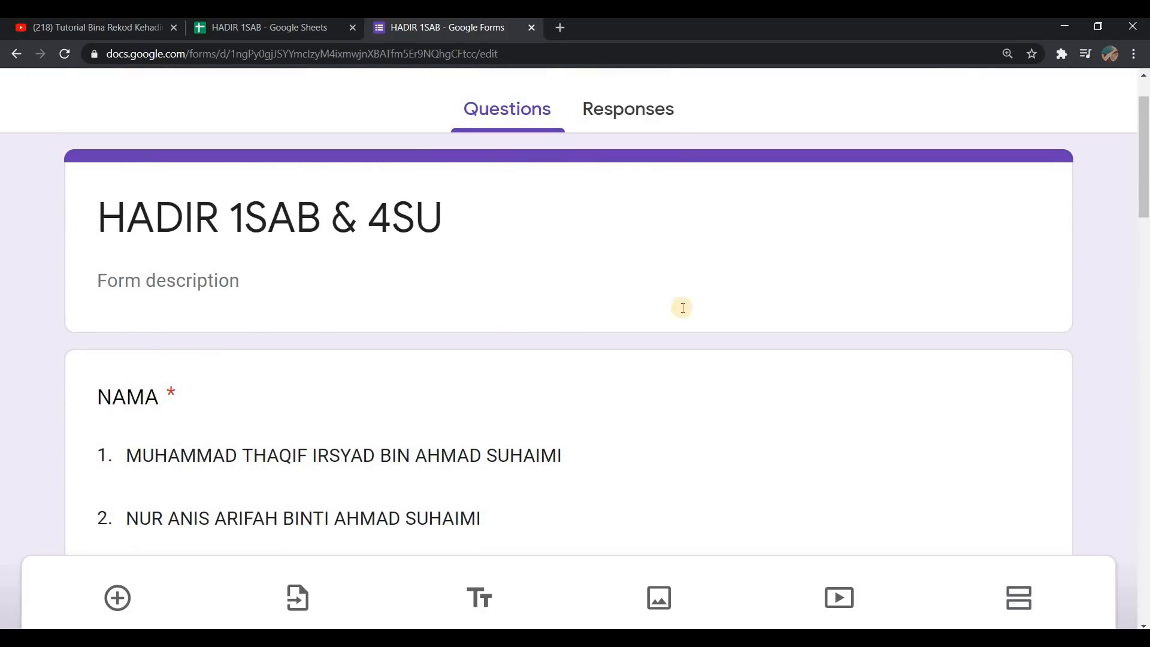
pyautogui.scroll(-20, 679, 306)
pyautogui.scroll(20, 782, 283)
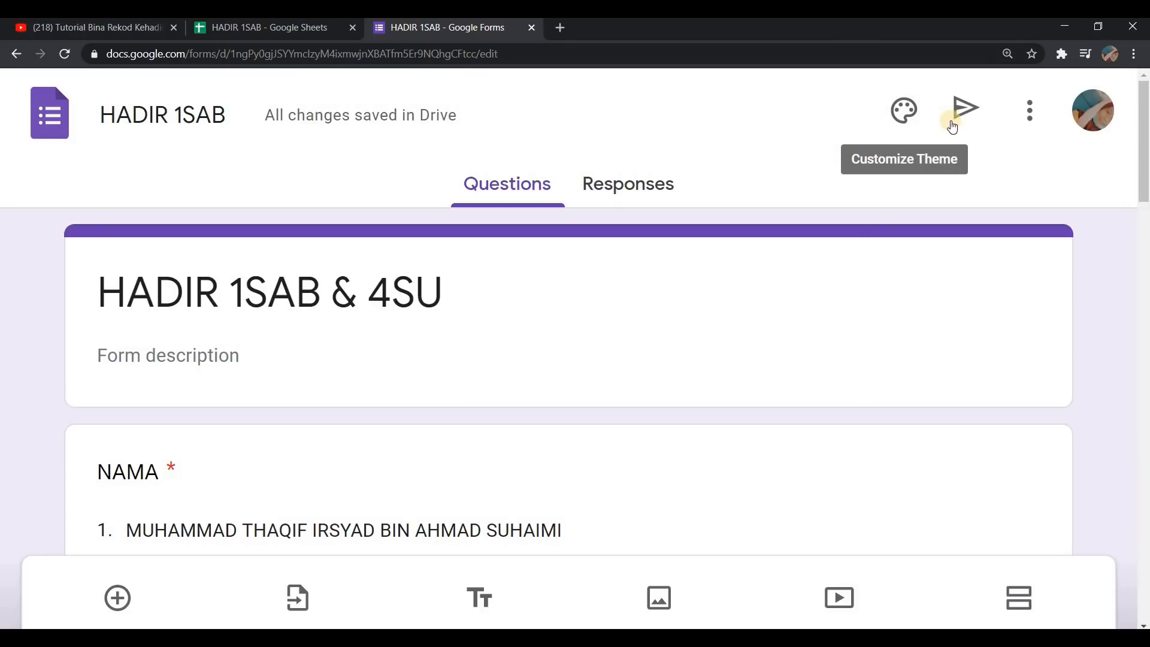
# Preview the form and submit a test response with a student chosen under NAMA and 1SAB under KELAS
pyautogui.click(653, 185)
pyautogui.click(538, 197)
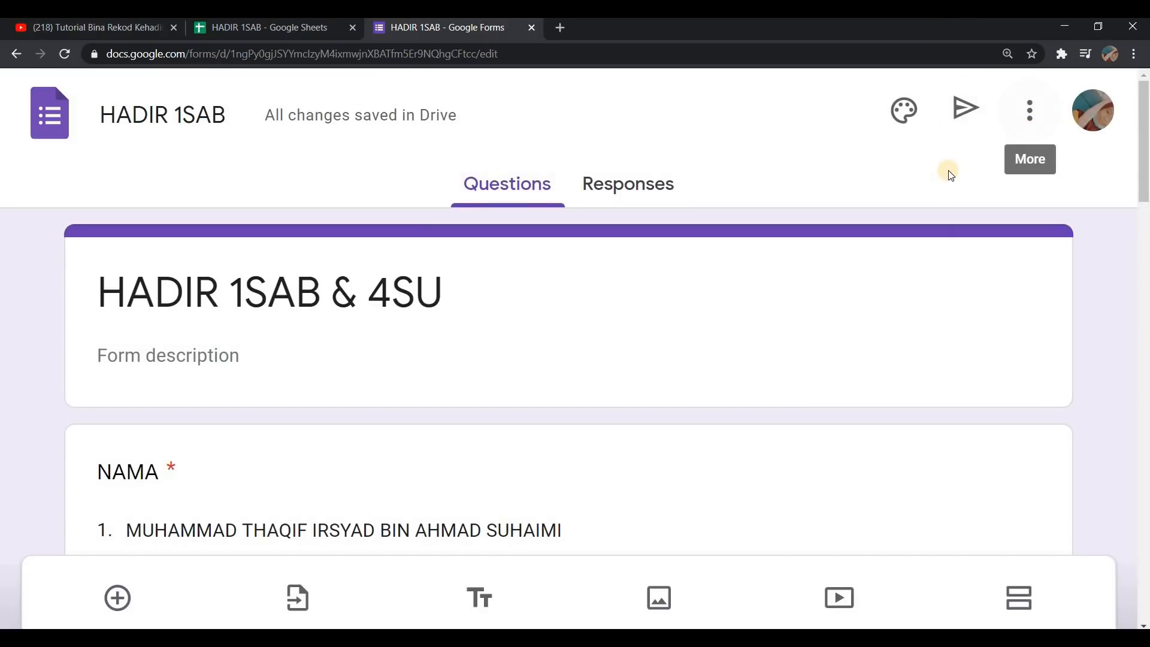
pyautogui.hotkey('ctrl', '-')
pyautogui.hotkey('ctrl', '-')
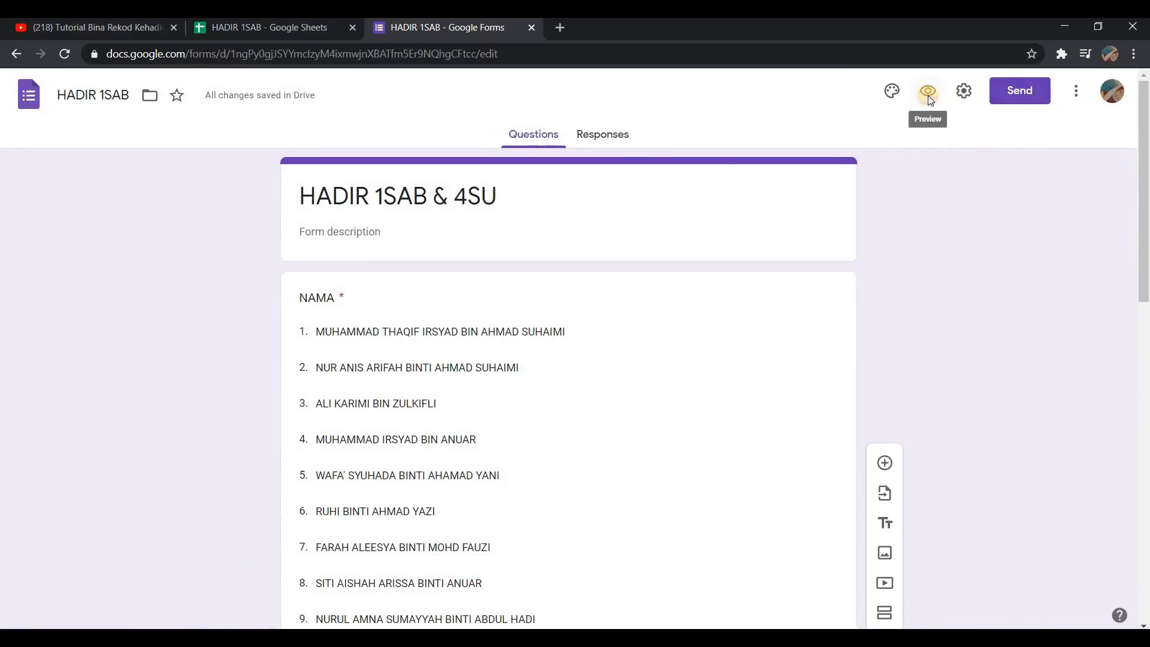
pyautogui.click(928, 94)
pyautogui.click(577, 267)
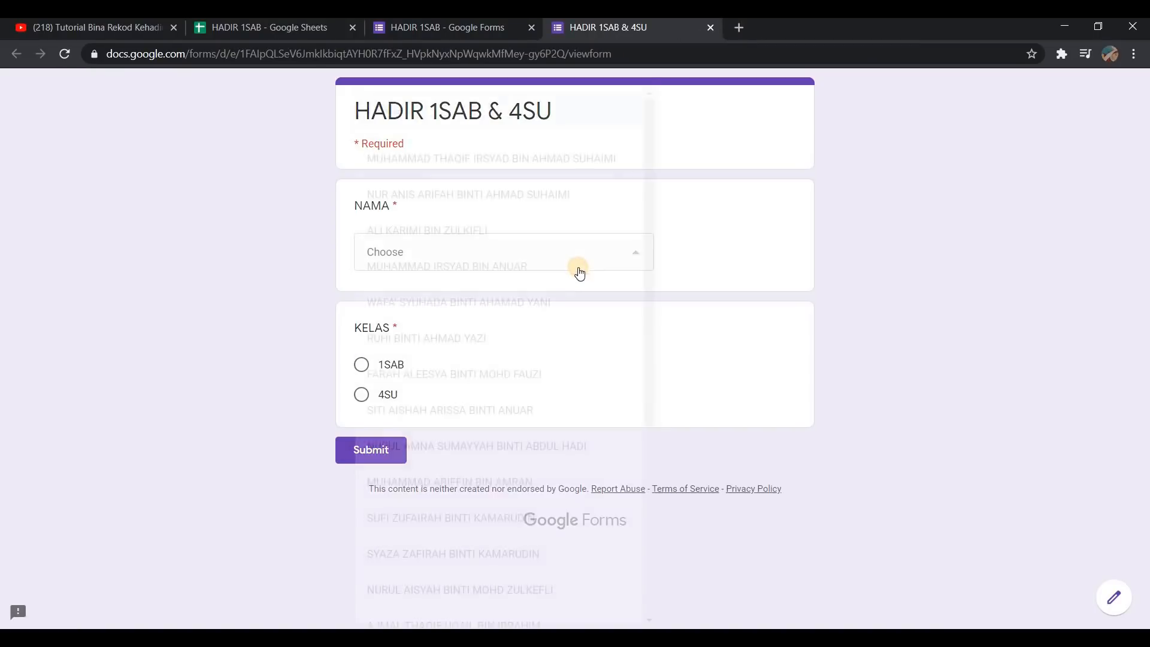
pyautogui.scroll(-3, 570, 305)
pyautogui.click(569, 493)
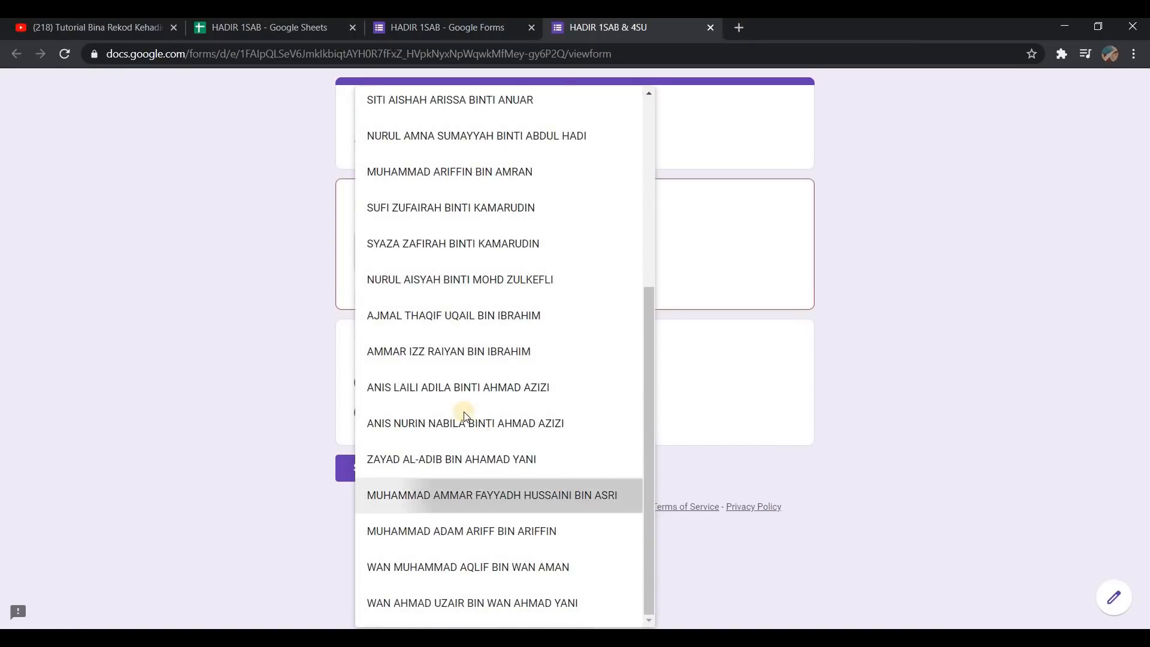
pyautogui.click(361, 364)
pyautogui.click(372, 451)
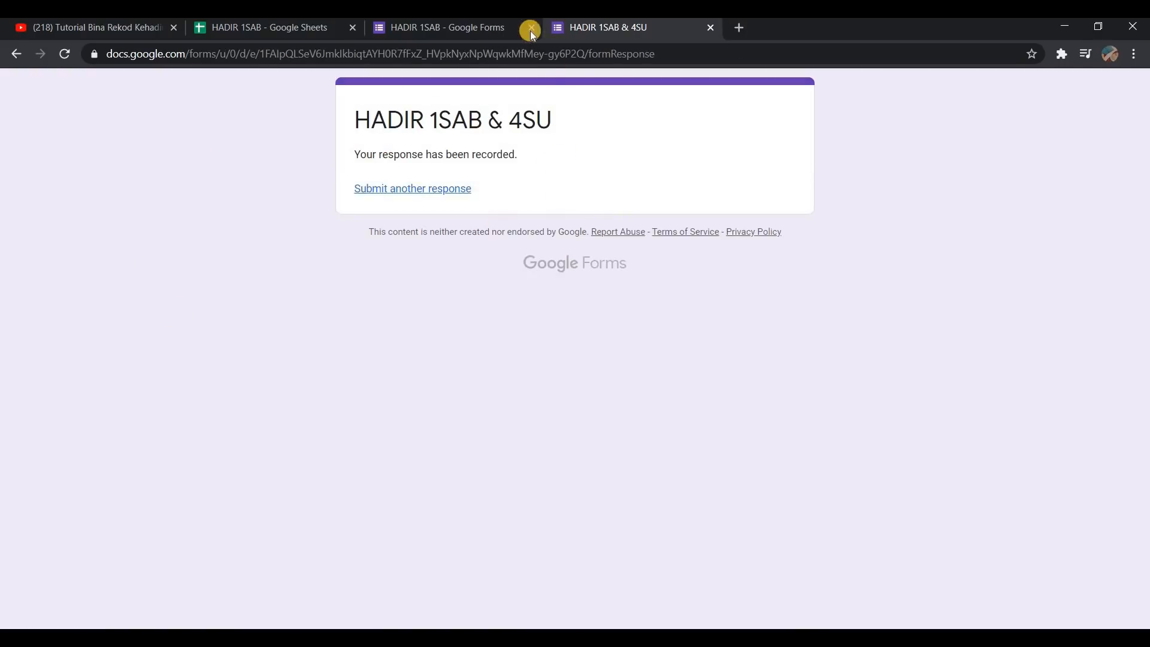
# Switch to the HADIR 1SAB spreadsheet and check the test response's row, including its KELAS value
pyautogui.click(477, 30)
pyautogui.click(296, 31)
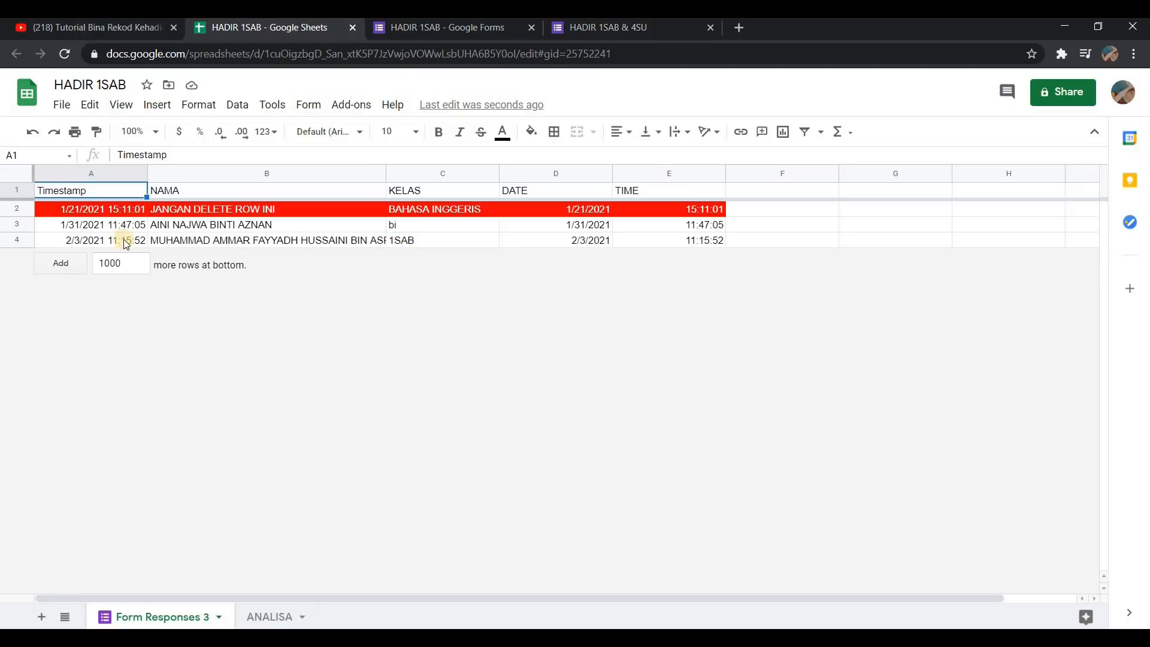
pyautogui.click(446, 238)
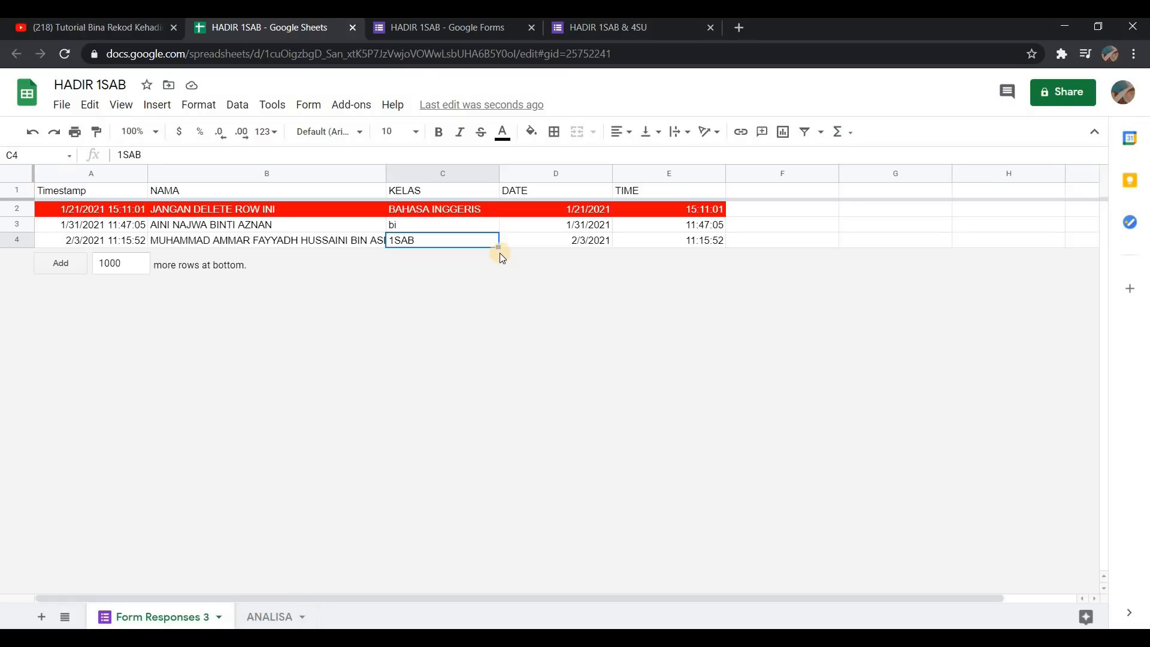
# Clear the old student names under NAMA MURID in A2:A25 of the ANALISA sheet
pyautogui.click(262, 618)
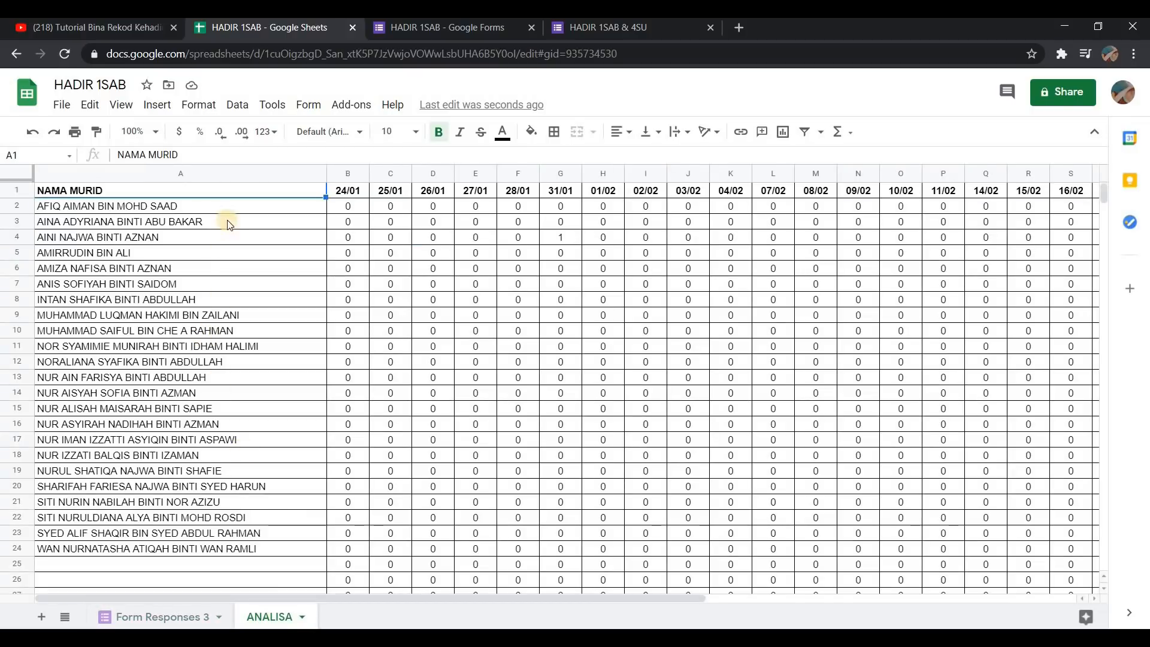
pyautogui.click(230, 213)
pyautogui.scroll(-4, 209, 335)
pyautogui.scroll(4, 204, 389)
pyautogui.scroll(-3, 222, 425)
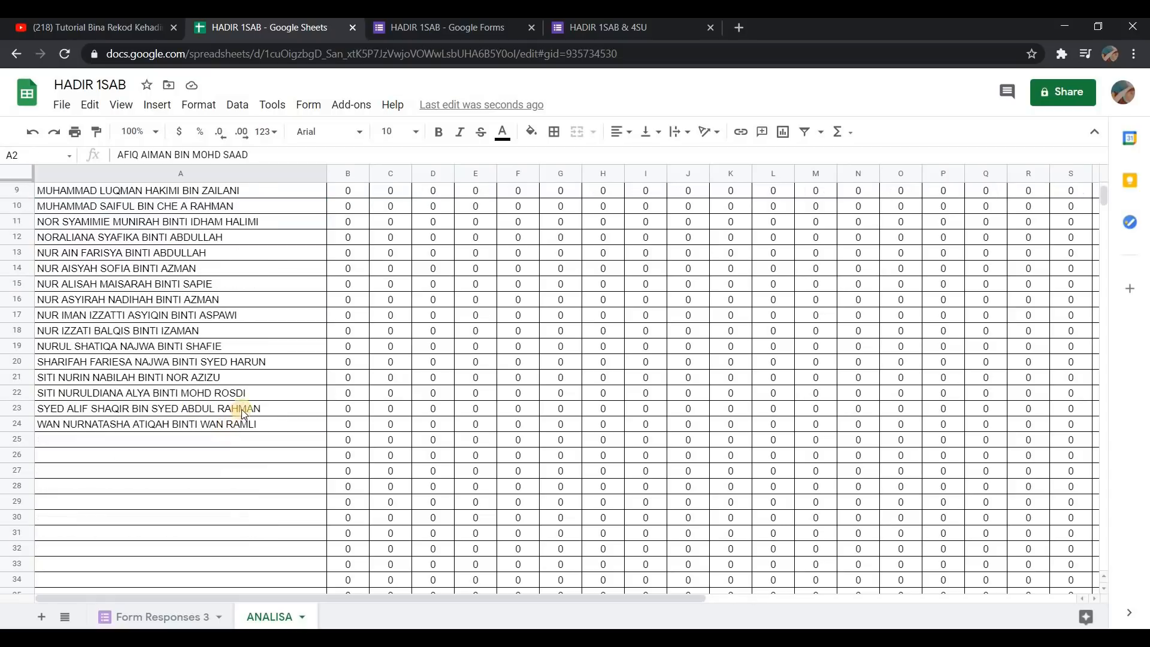
pyautogui.keyDown('shift'); pyautogui.click(242, 439); pyautogui.keyUp('shift')
pyautogui.scroll(3, 244, 273)
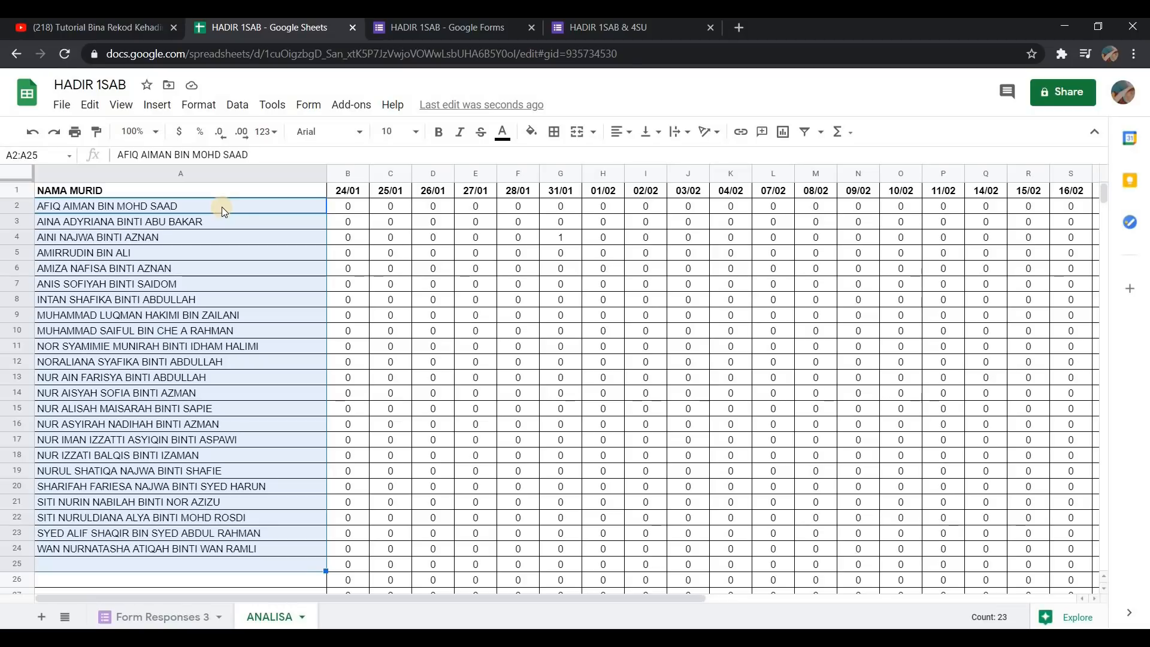
pyautogui.press('Delete')
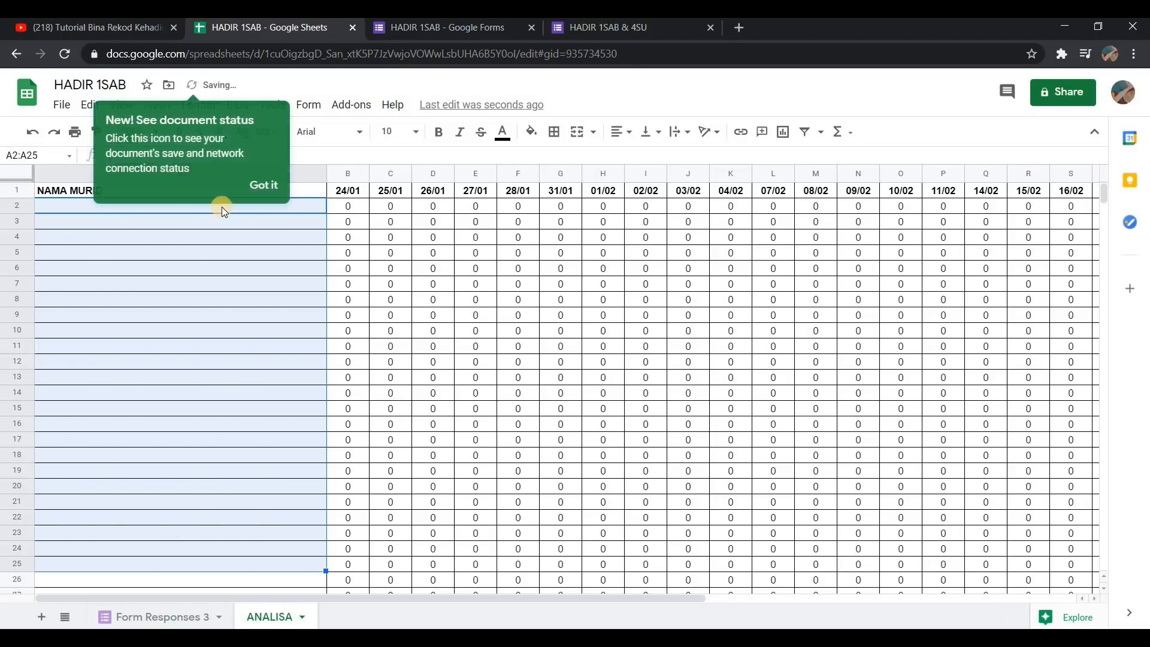
# Paste the student names copied from the Excel workbook as values only into the ANALISA sheet, starting at A2
pyautogui.click(222, 207)
pyautogui.hotkey('alt', 'Tab')
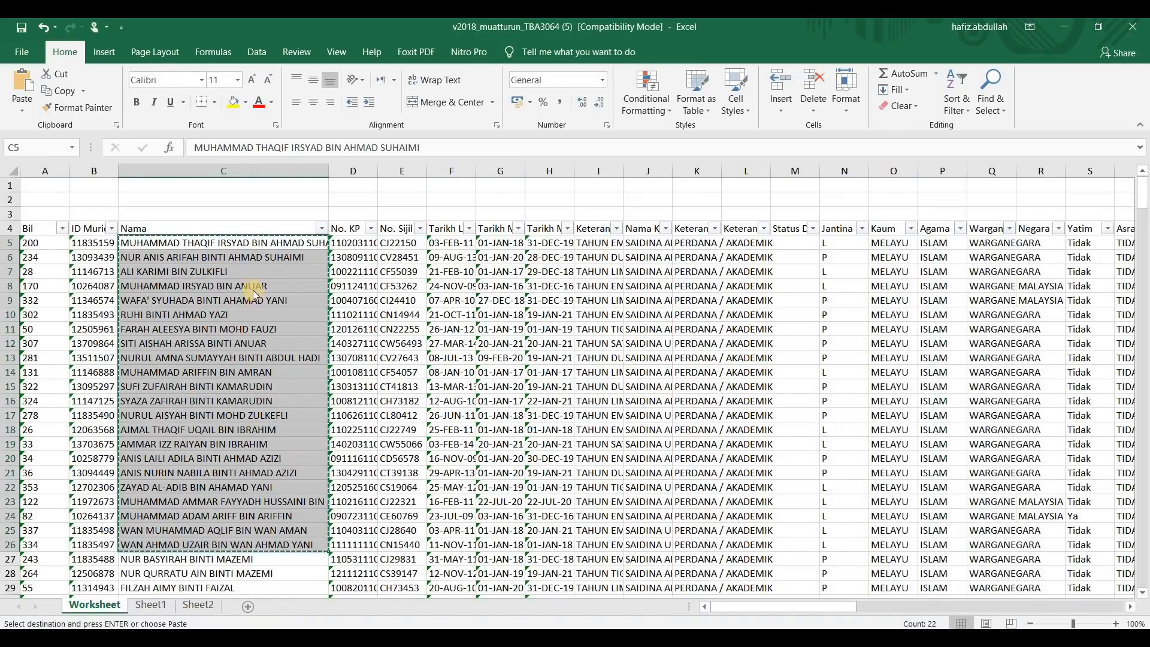
pyautogui.hotkey('alt', 'Tab')
pyautogui.click(60, 236)
pyautogui.click(63, 207)
pyautogui.click(259, 184)
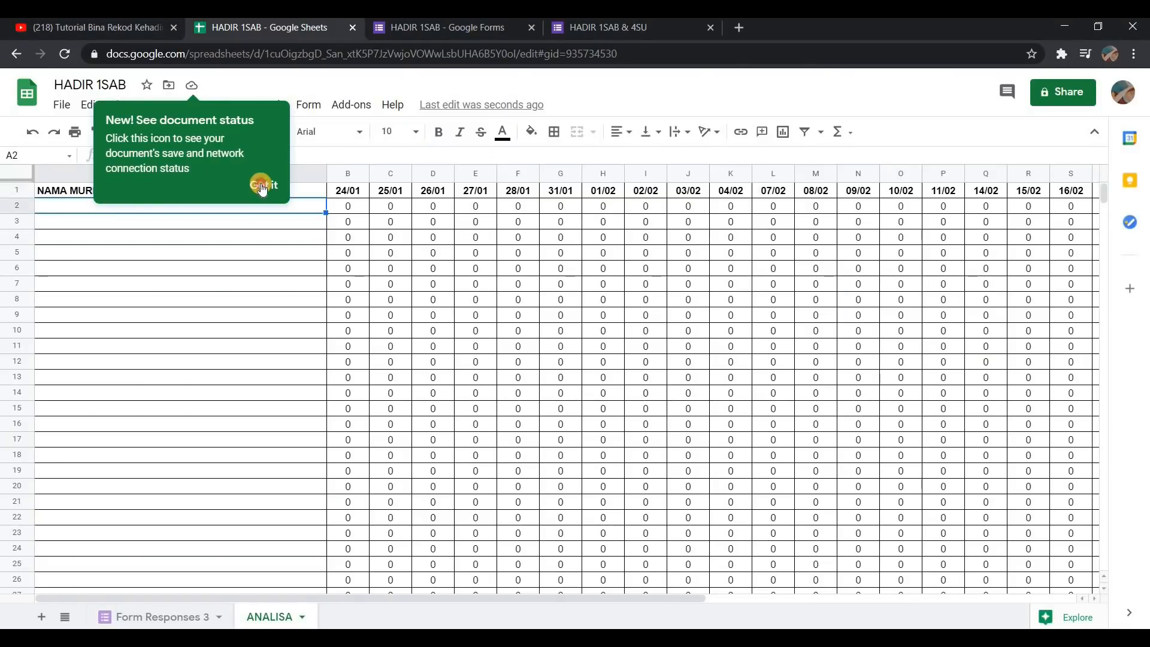
pyautogui.click(91, 107)
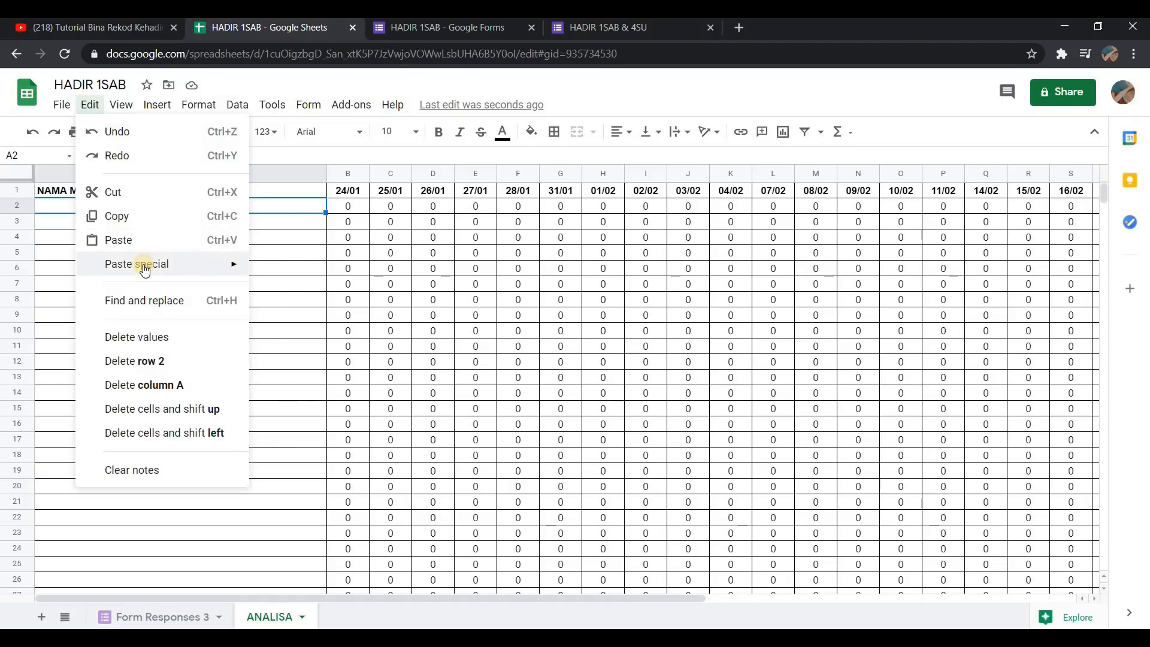
pyautogui.moveTo(144, 264)
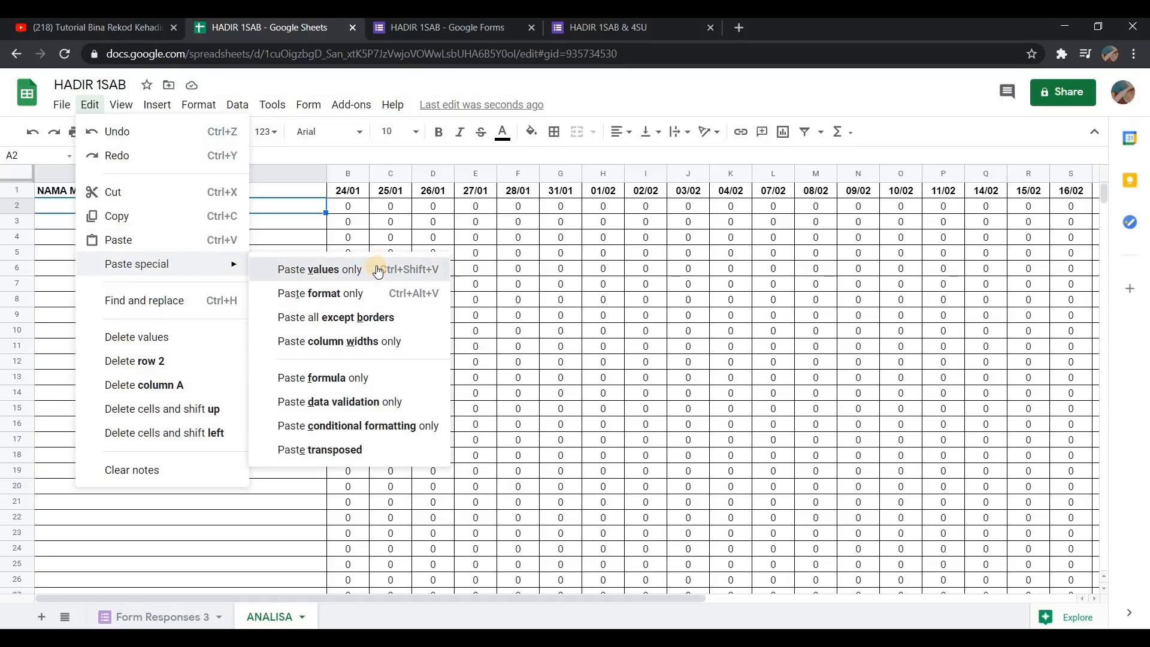
pyautogui.click(280, 307)
pyautogui.click(265, 284)
pyautogui.click(229, 206)
# Review the ANALISA sheet's student list, its KESELURUHAN and PERATUS rows, and the date headers in row 1
pyautogui.scroll(-4, 236, 316)
pyautogui.scroll(-5, 236, 316)
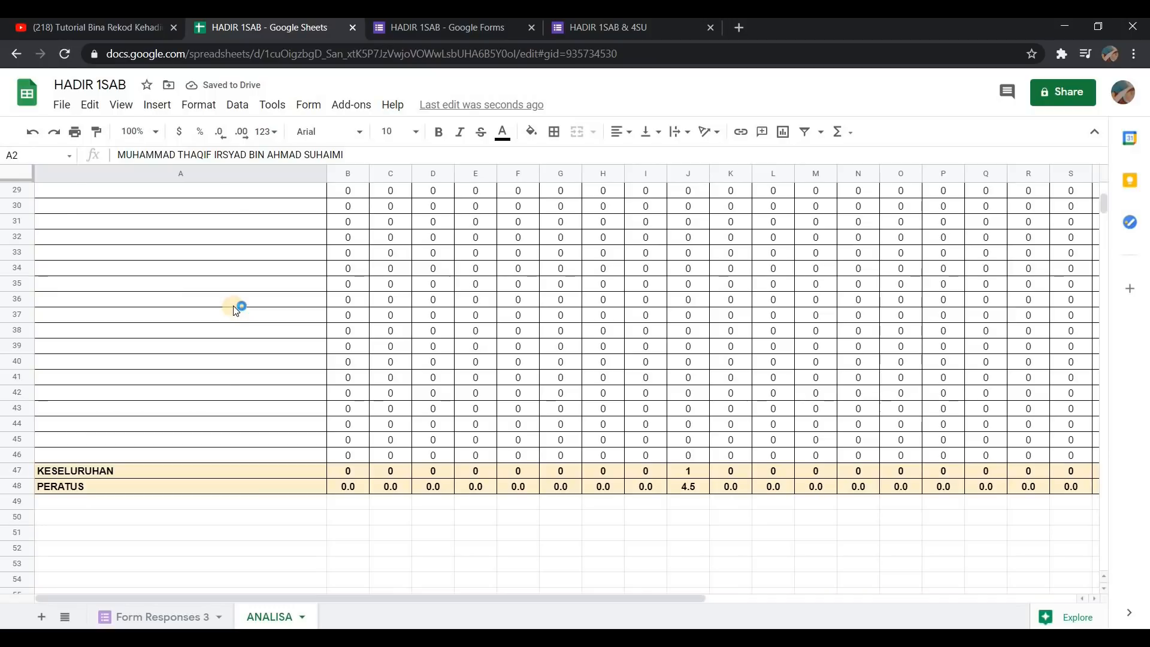
pyautogui.scroll(10, 235, 309)
pyautogui.press('Down')
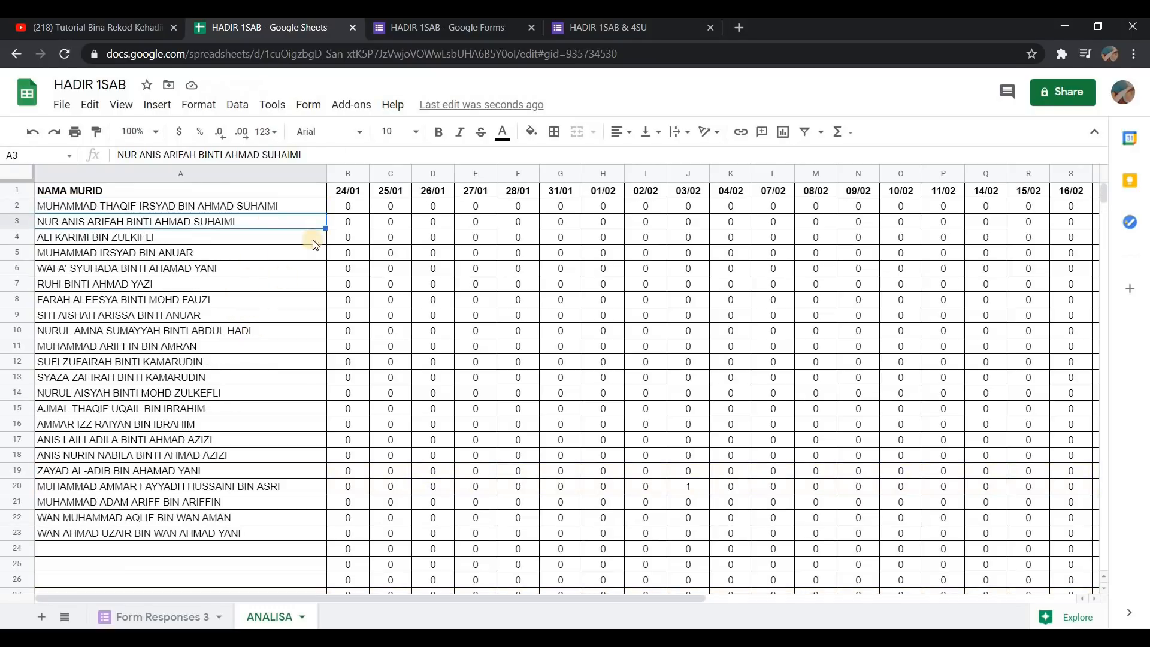
pyautogui.click(346, 192)
pyautogui.click(390, 192)
pyautogui.click(434, 192)
pyautogui.press('Right')
pyautogui.press('Right')
pyautogui.press('Right')
pyautogui.press('Right')
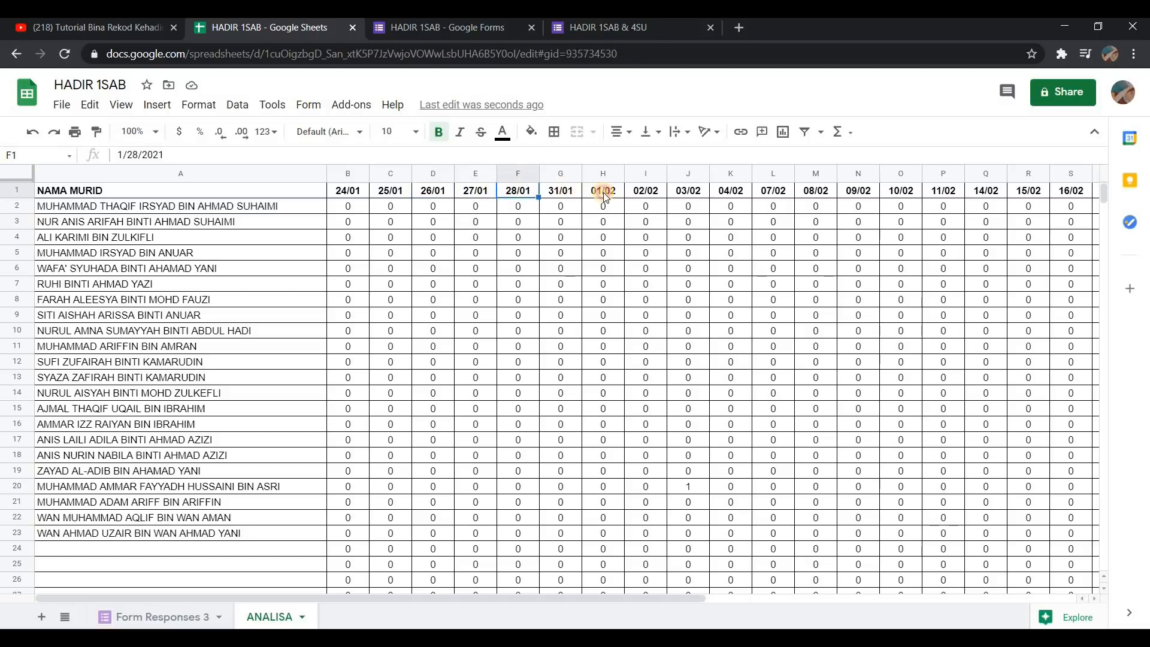
pyautogui.click(364, 191)
pyautogui.click(391, 192)
pyautogui.click(433, 192)
pyautogui.click(476, 192)
pyautogui.click(521, 190)
# Open the Data Studio 2021 report linked in the YouTube video's description and start making a copy of it
pyautogui.click(136, 27)
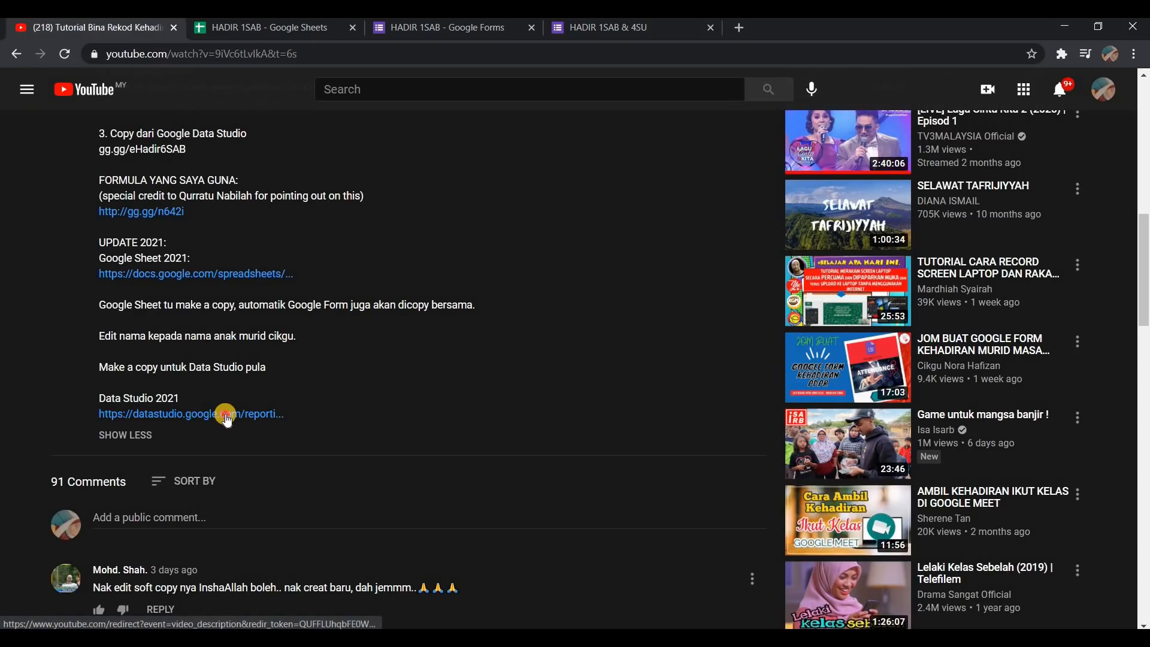
pyautogui.click(225, 415)
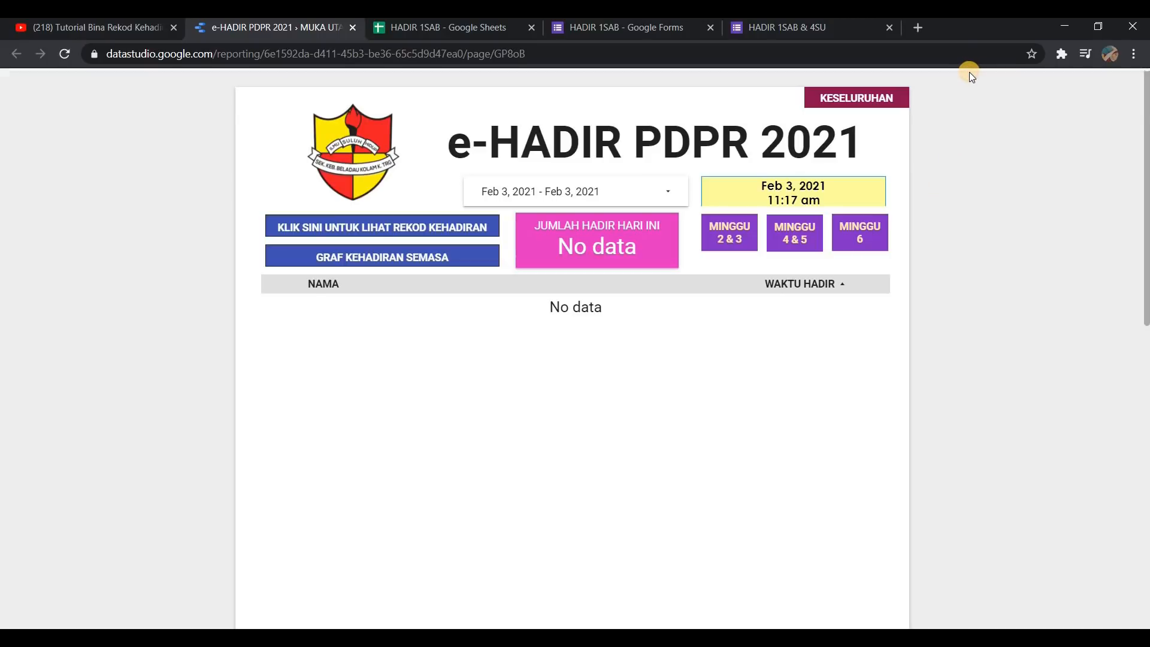
pyautogui.moveTo(969, 72)
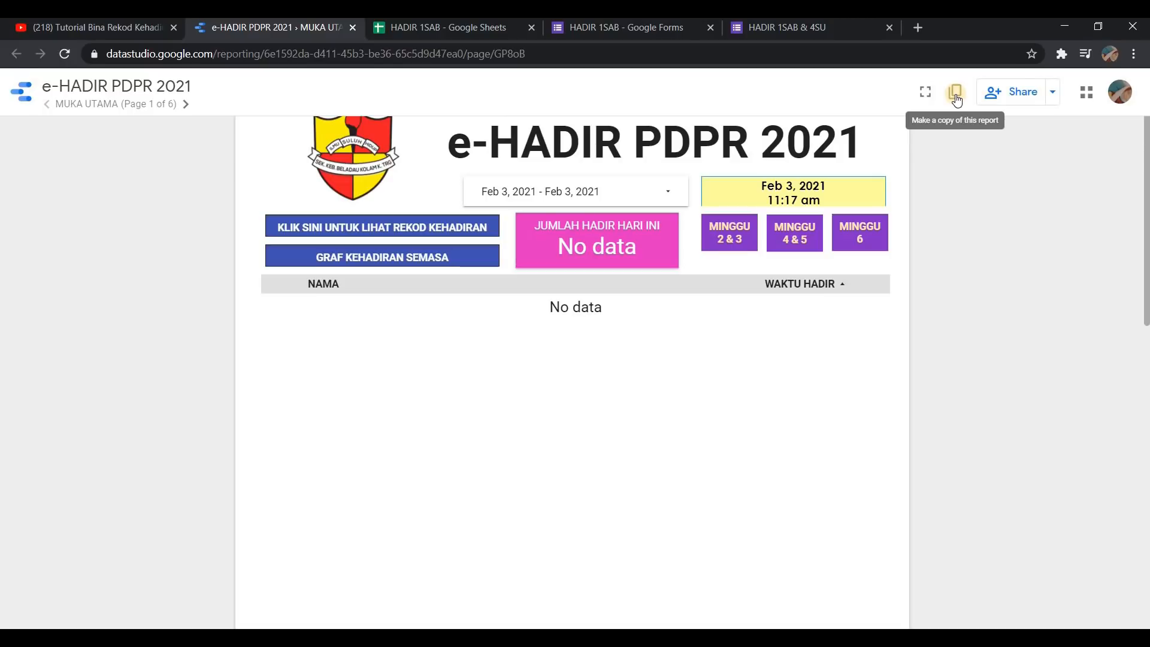
pyautogui.hotkey('ctrl', '+')
pyautogui.hotkey('ctrl', '+')
pyautogui.hotkey('ctrl', '+')
pyautogui.hotkey('ctrl', '+')
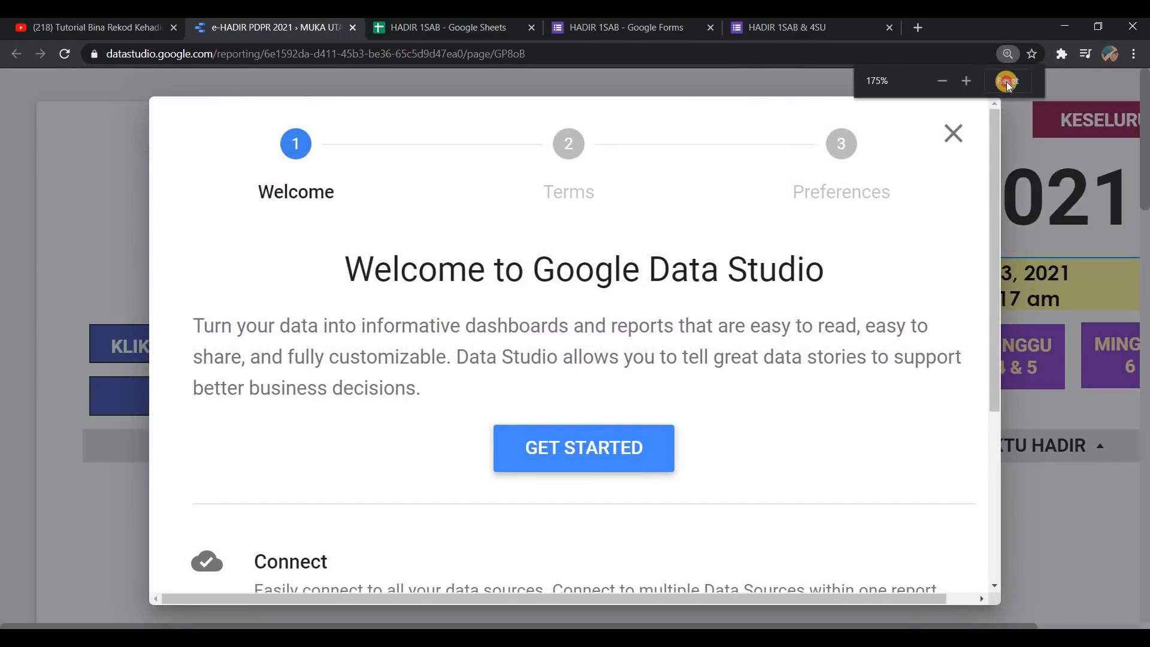
# Reset the page zoom to 100%, begin the Google Data Studio account setup and accept its terms of service
pyautogui.click(1007, 80)
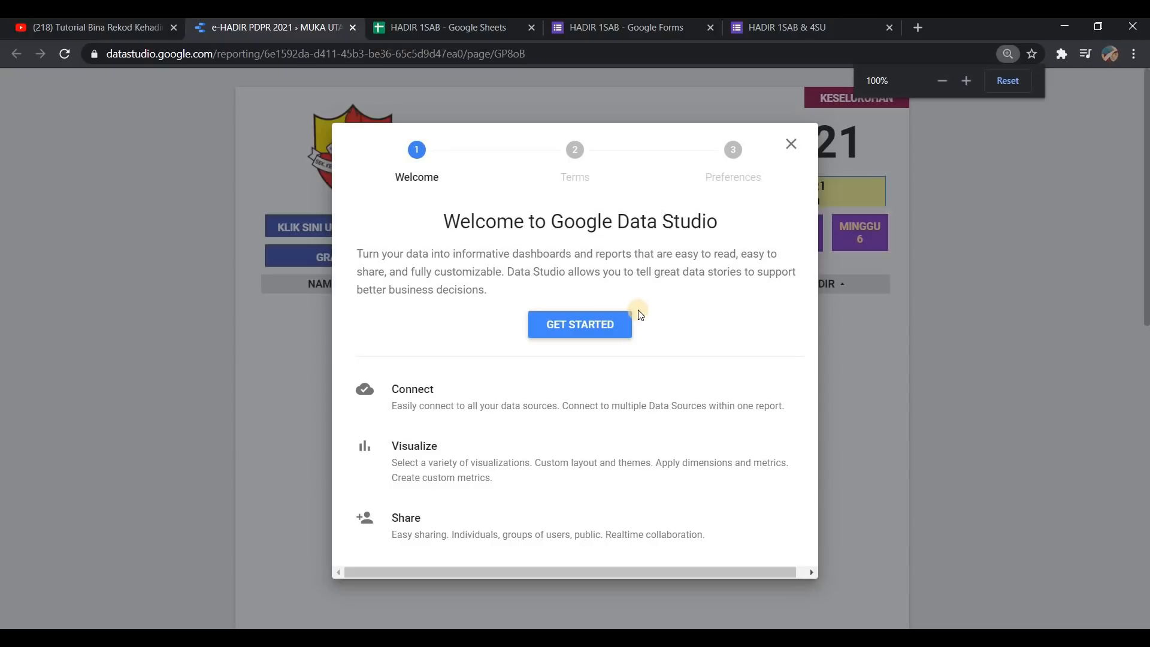
pyautogui.click(607, 329)
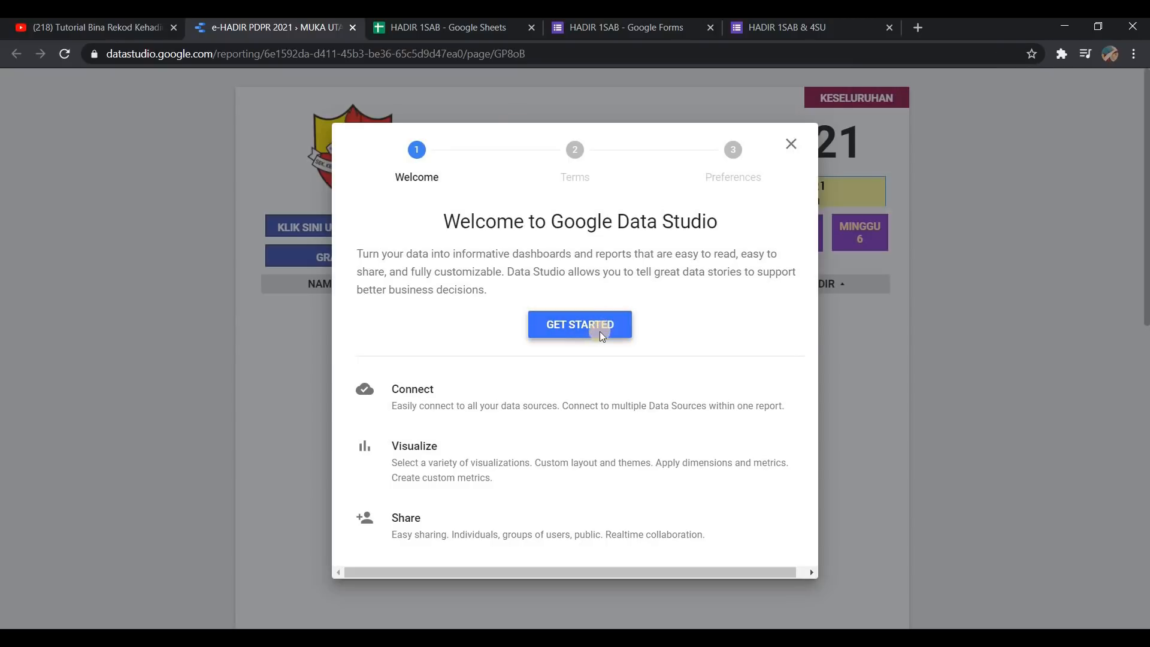
pyautogui.click(385, 431)
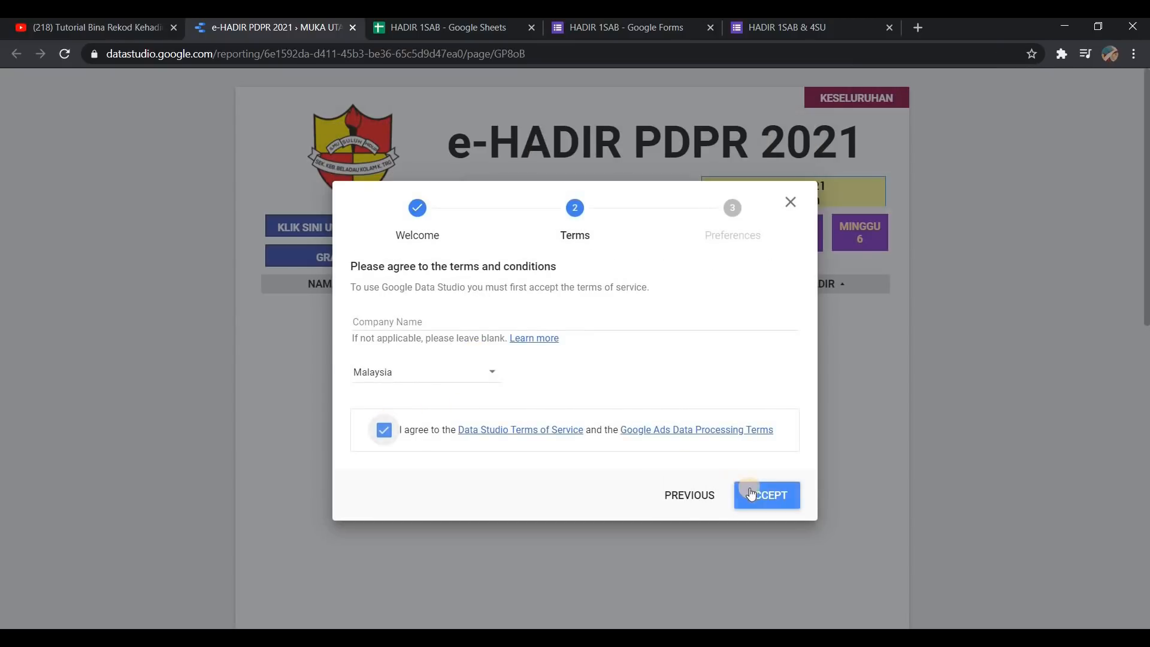
pyautogui.click(750, 484)
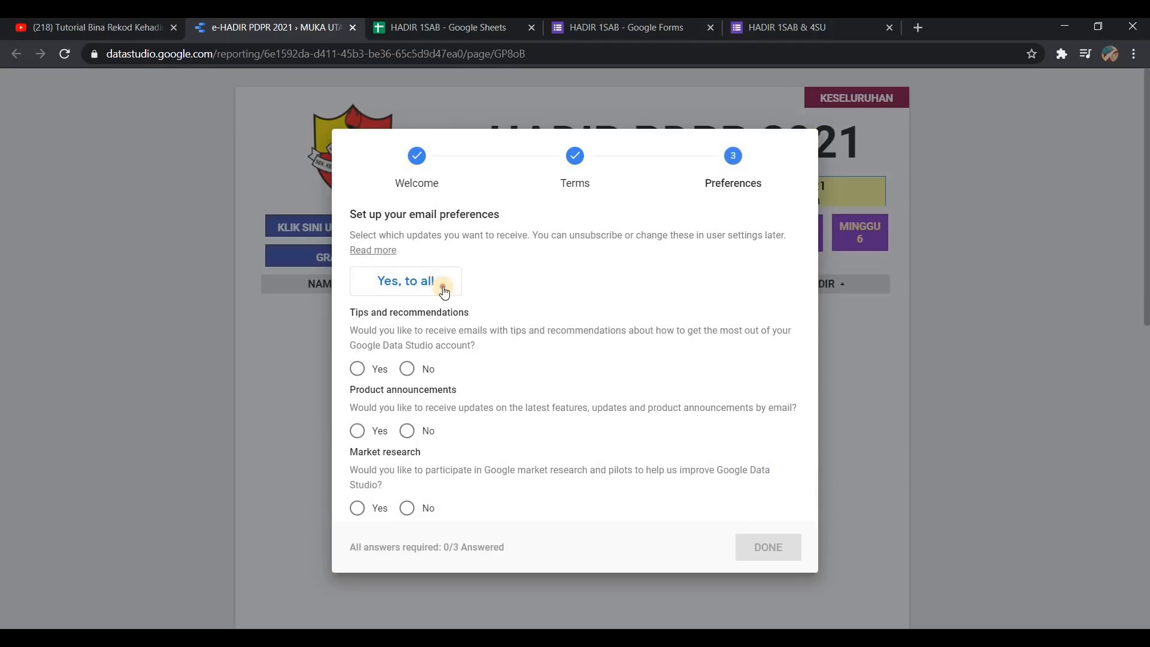
# Opt in to all email updates to finish the account setup, and restart copying the e-HADIR PDPR 2021 report
pyautogui.click(444, 286)
pyautogui.click(753, 553)
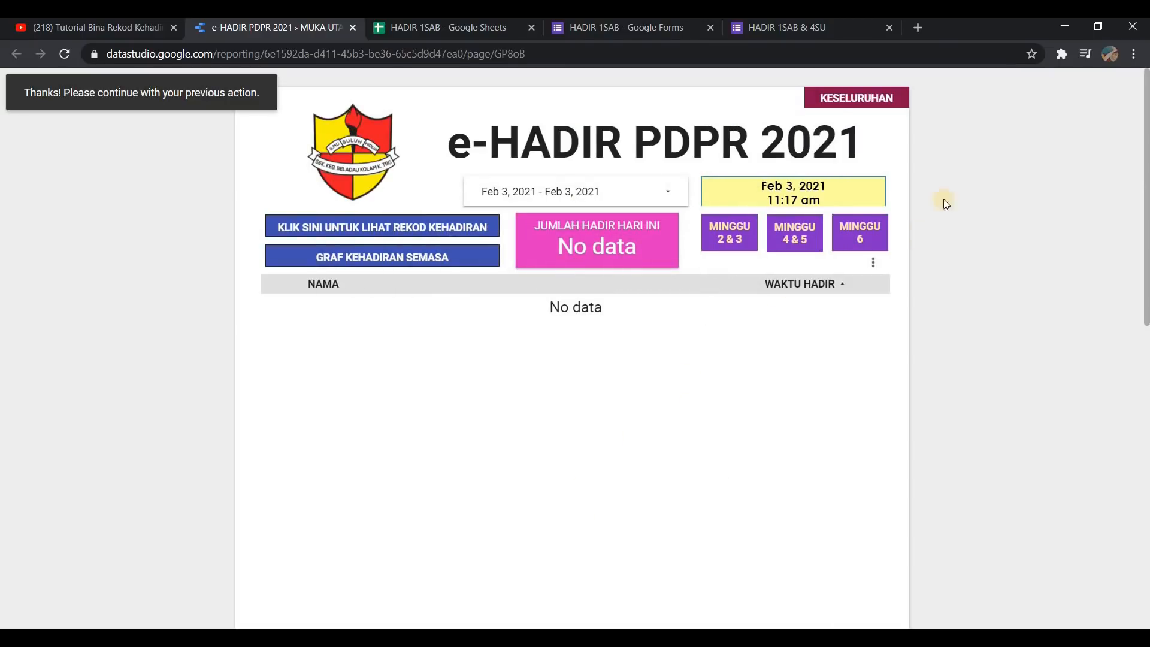
pyautogui.moveTo(932, 67)
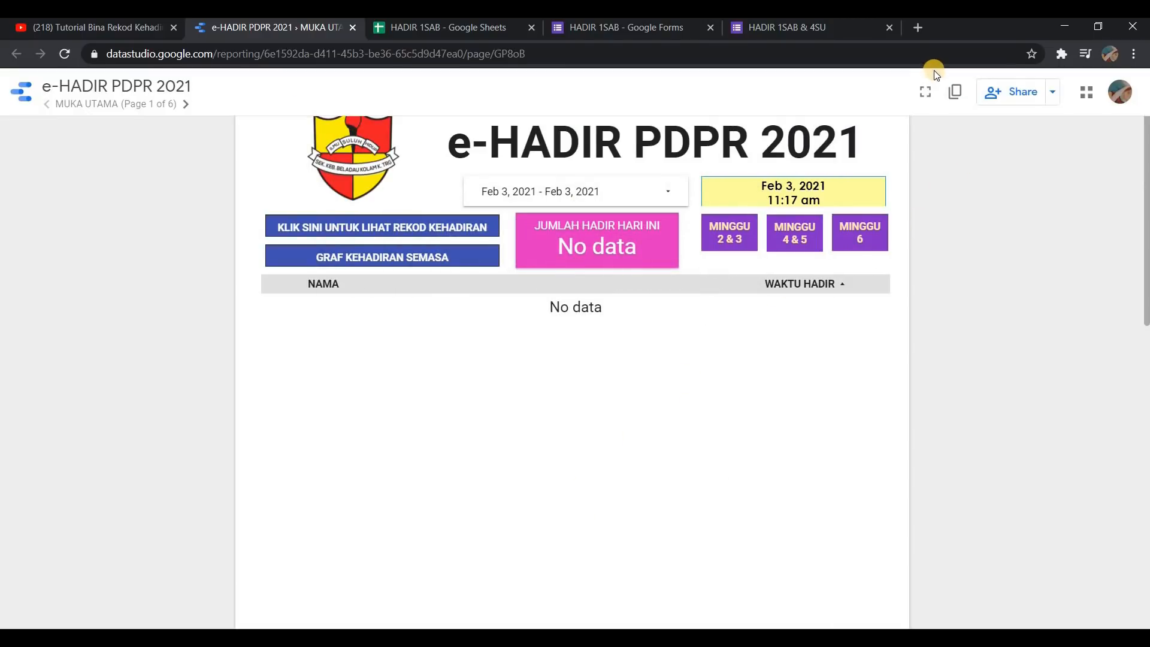
pyautogui.click(956, 93)
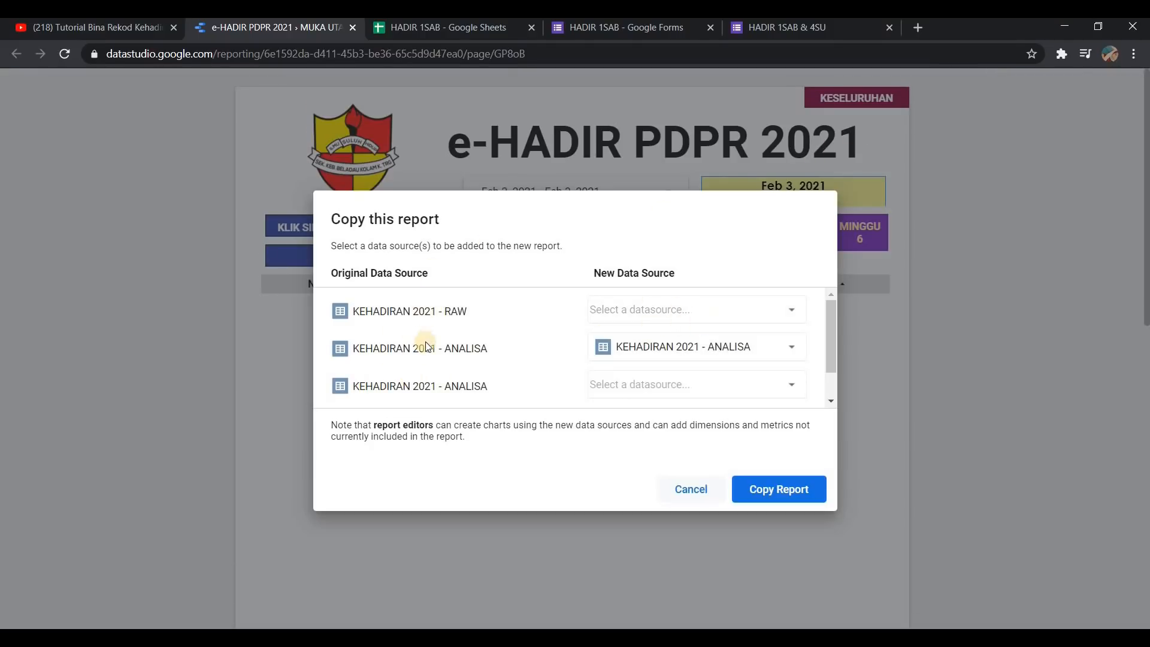
# Start a new Google Sheets data source to replace KEHADIRAN 2021 - RAW and authorize Data Studio to access Google Sheets
pyautogui.scroll(-1, 742, 327)
pyautogui.scroll(1, 536, 323)
pyautogui.moveTo(357, 312); pyautogui.dragTo(533, 317)
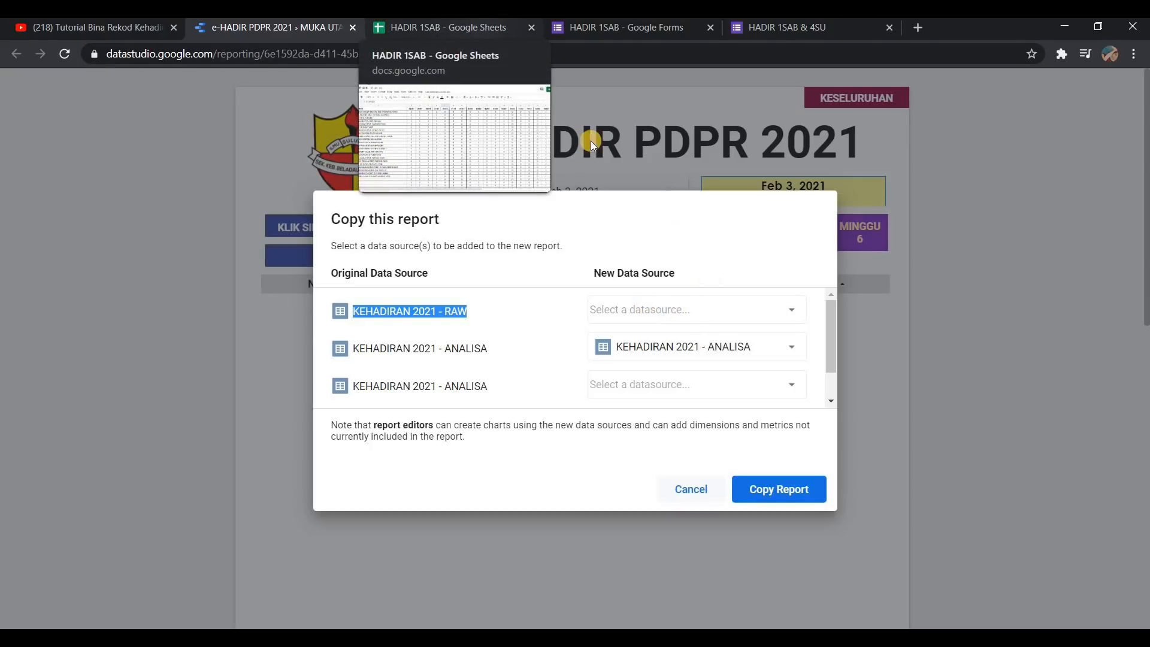
pyautogui.click(514, 314)
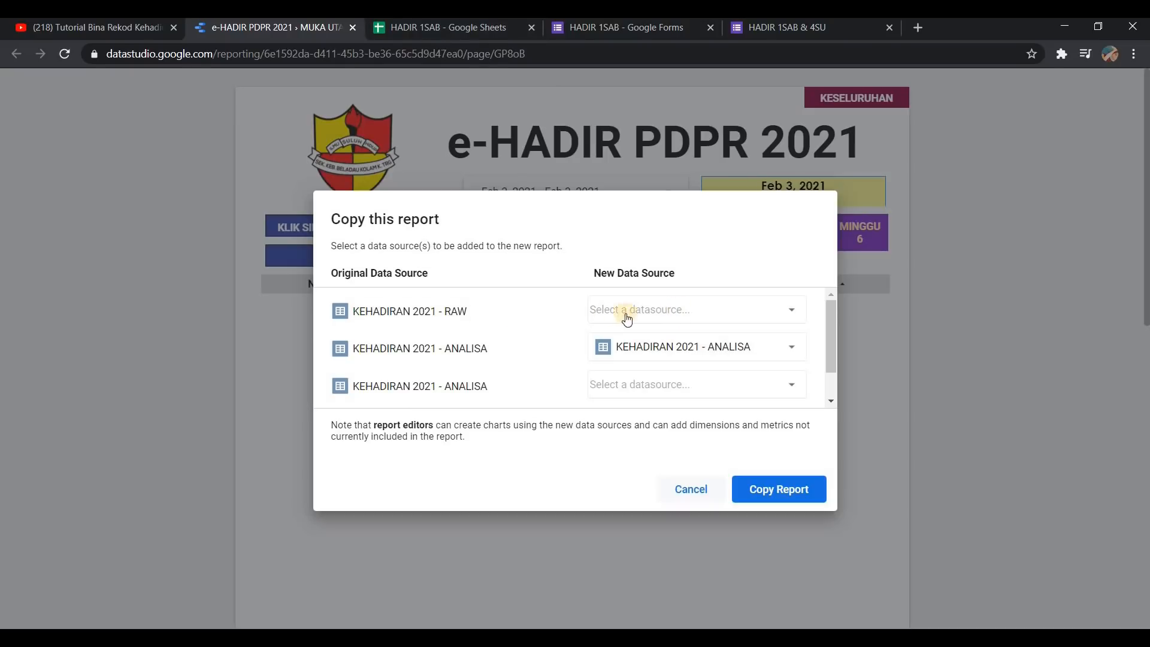
pyautogui.click(709, 307)
pyautogui.scroll(-3, 732, 337)
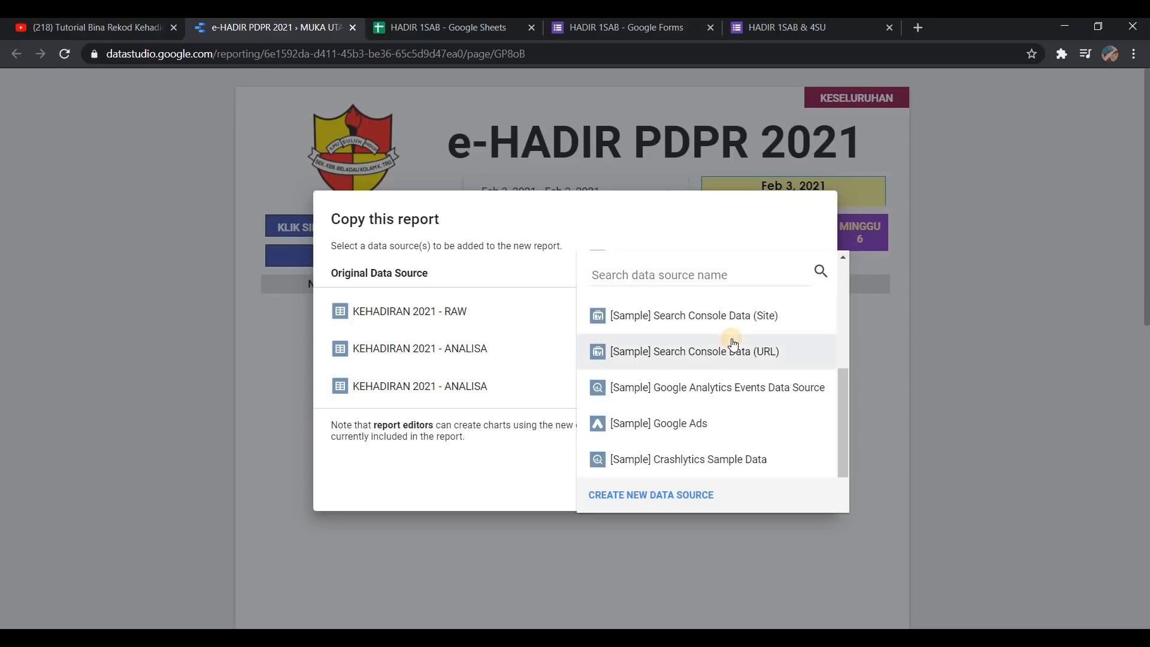
pyautogui.scroll(3, 652, 464)
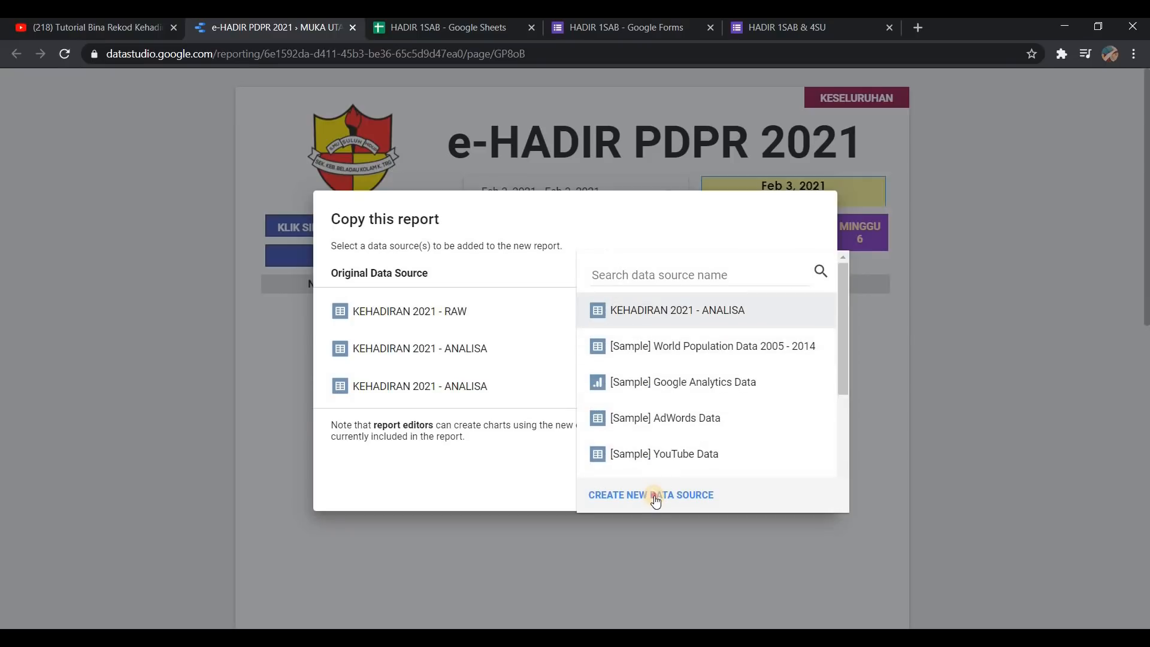
pyautogui.click(655, 496)
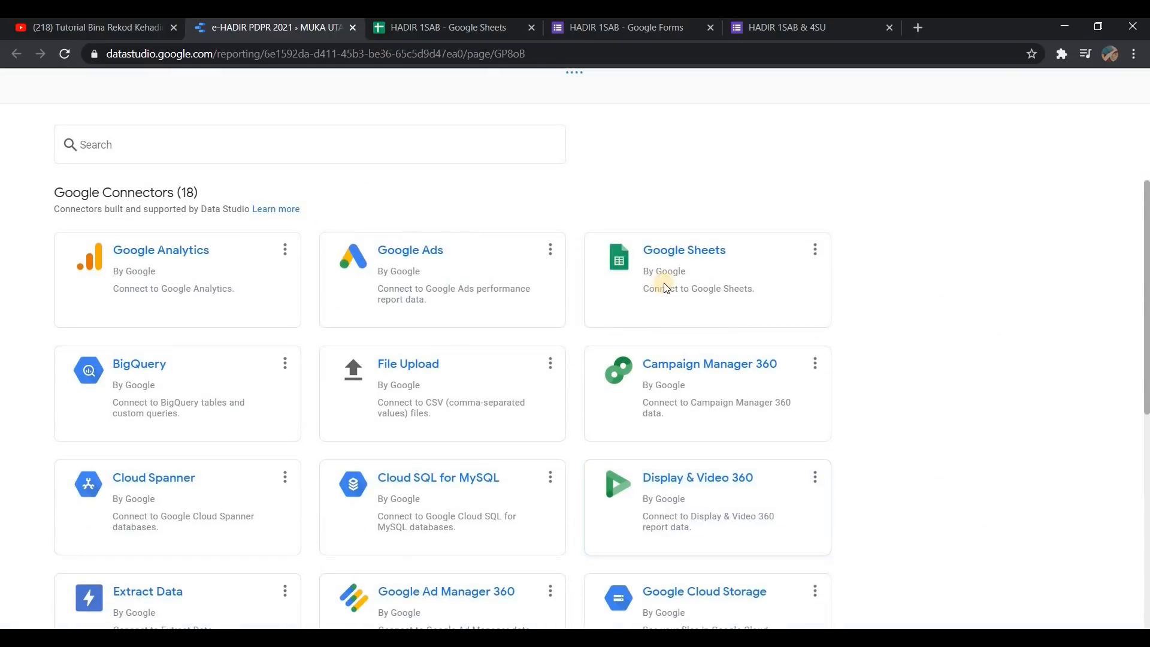
pyautogui.click(665, 279)
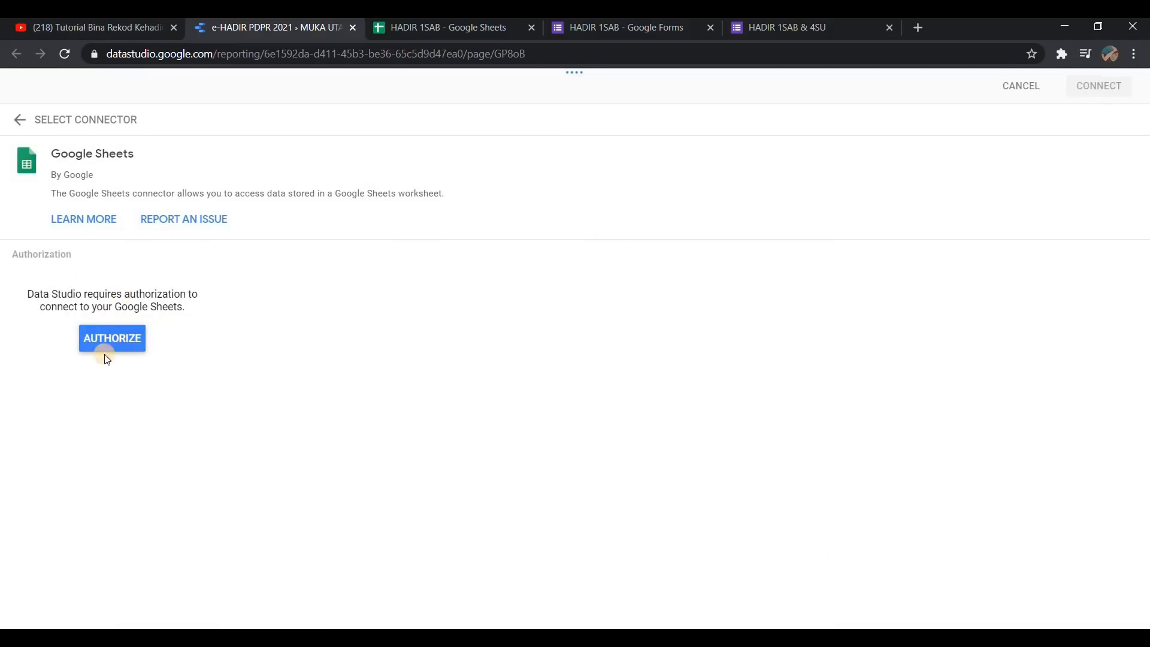
pyautogui.hotkey('ctrl', '+')
pyautogui.hotkey('ctrl', '-')
pyautogui.hotkey('ctrl', '-')
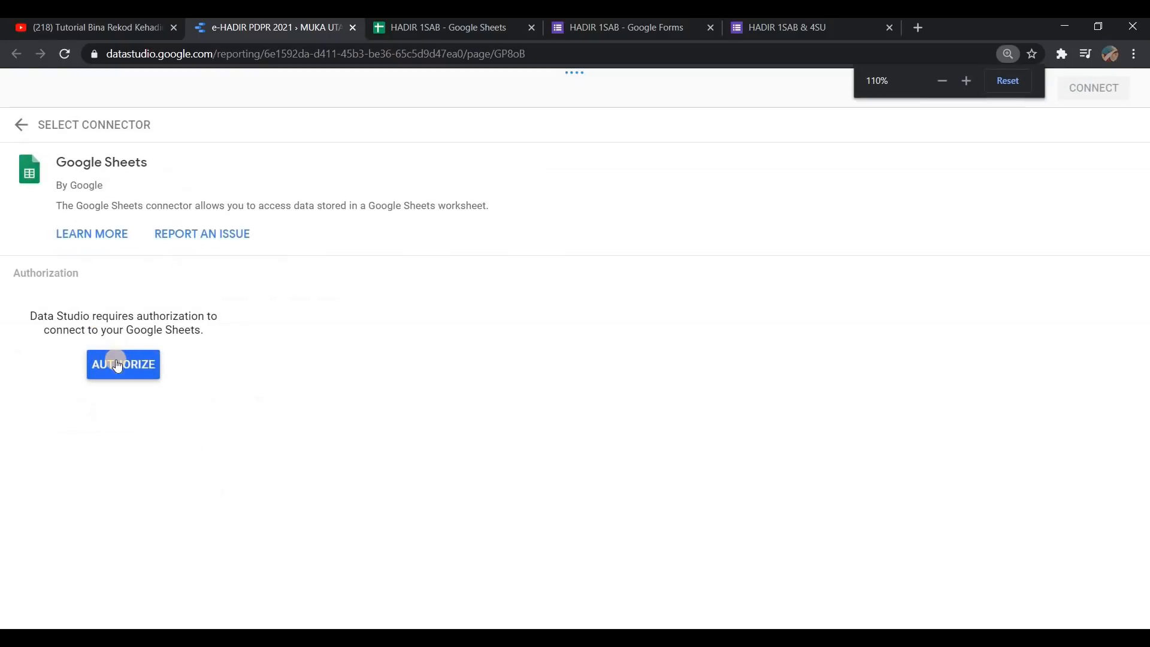
pyautogui.click(118, 367)
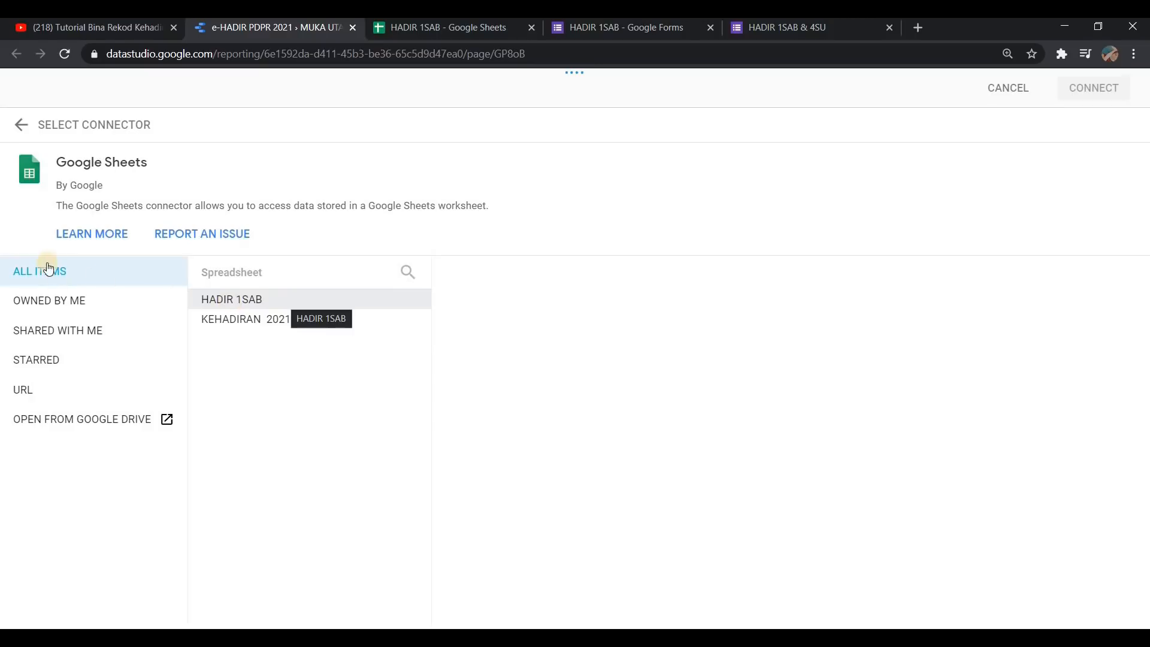
pyautogui.click(252, 306)
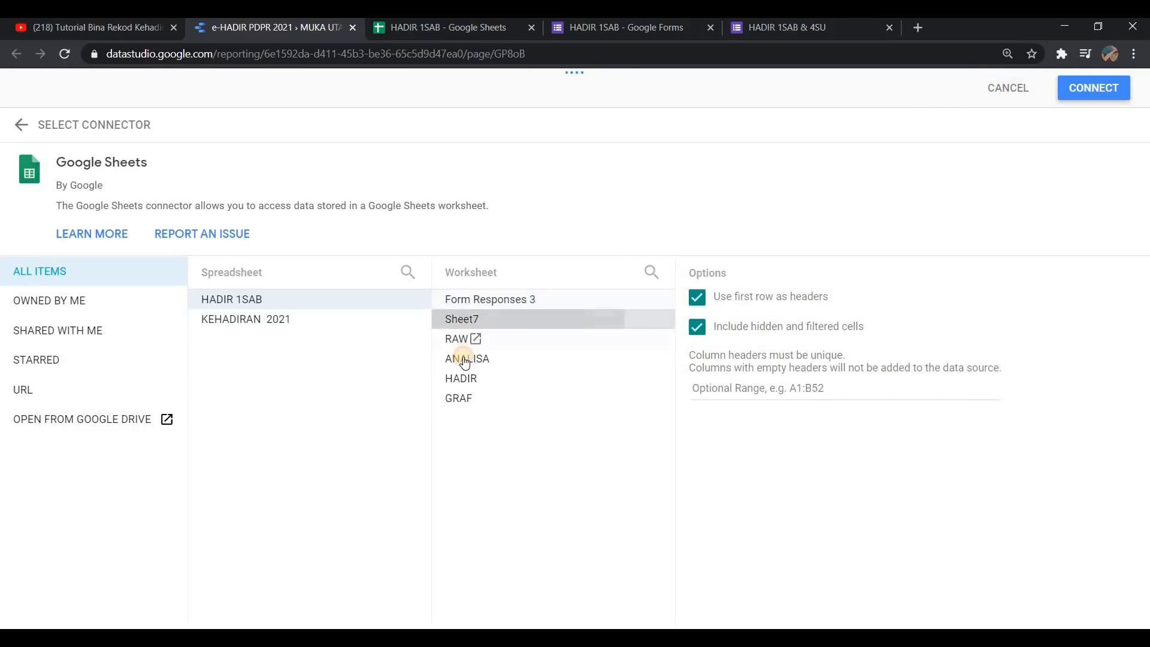
pyautogui.click(467, 300)
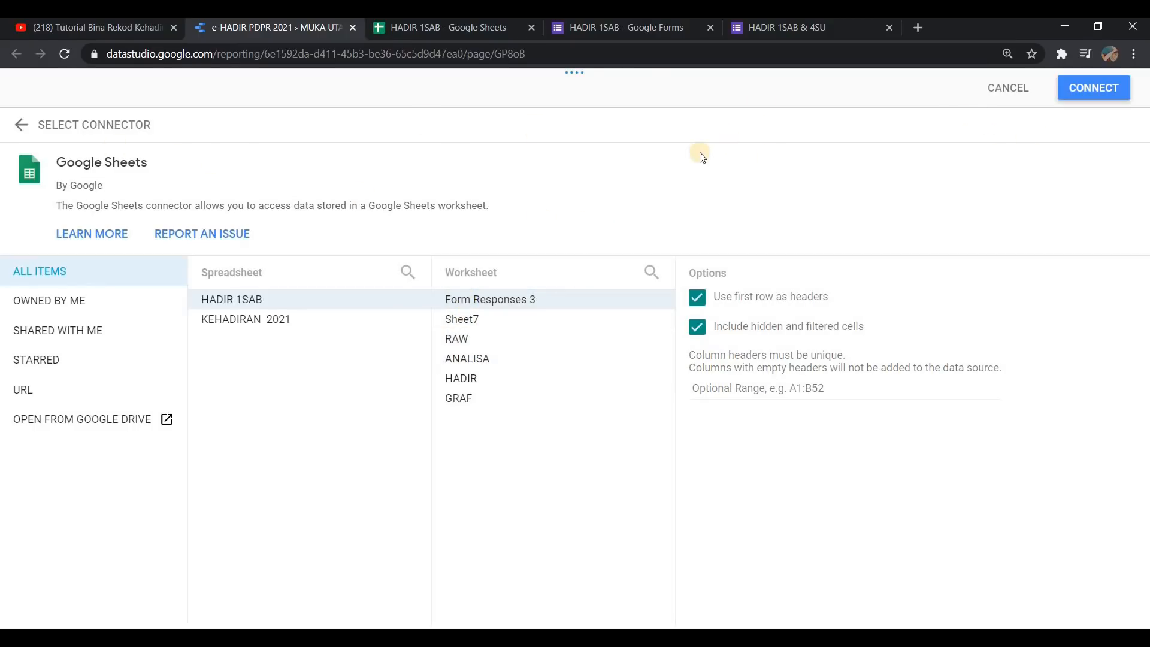
pyautogui.click(1002, 90)
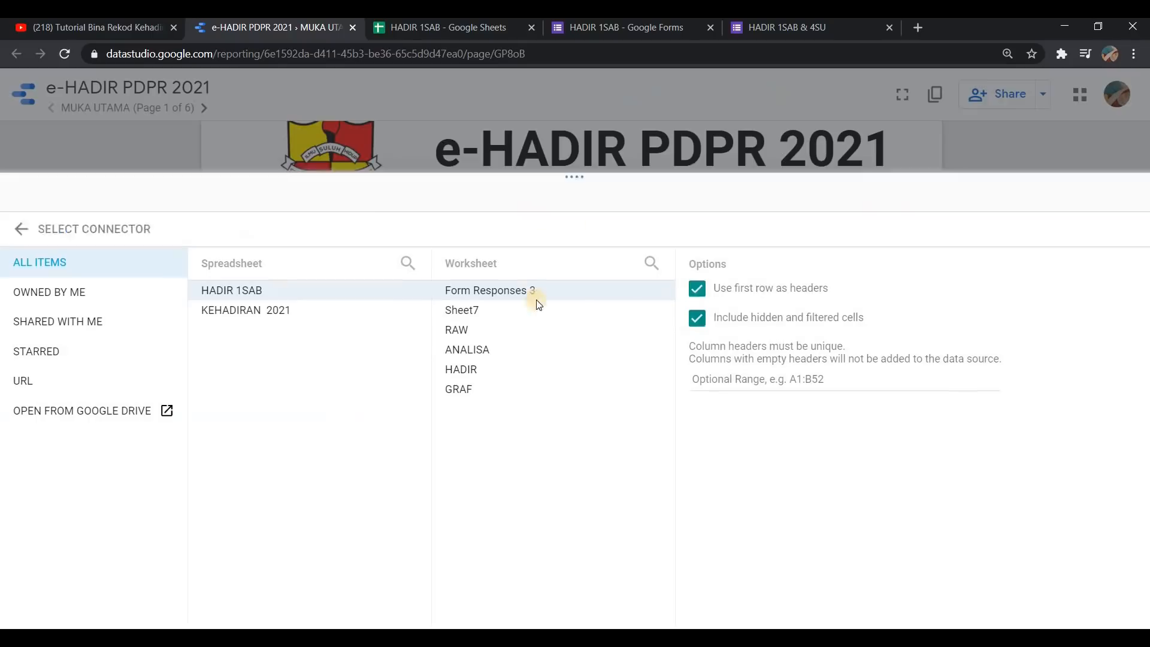
pyautogui.doubleClick(450, 308)
pyautogui.click(347, 308)
pyautogui.moveTo(353, 307); pyautogui.dragTo(477, 306)
pyautogui.click(444, 307)
pyautogui.click(476, 306)
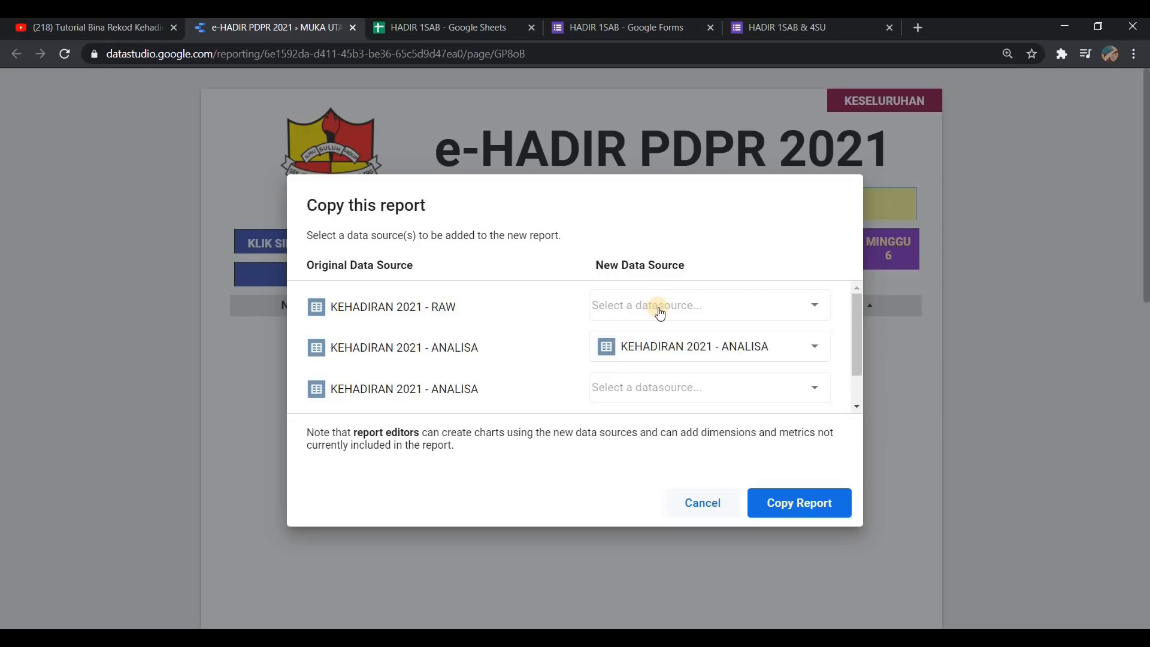
# Replace the KEHADIRAN 2021 - RAW source with a new Google Sheets data source from the RAW worksheet of HADIR 1SAB
pyautogui.click(658, 309)
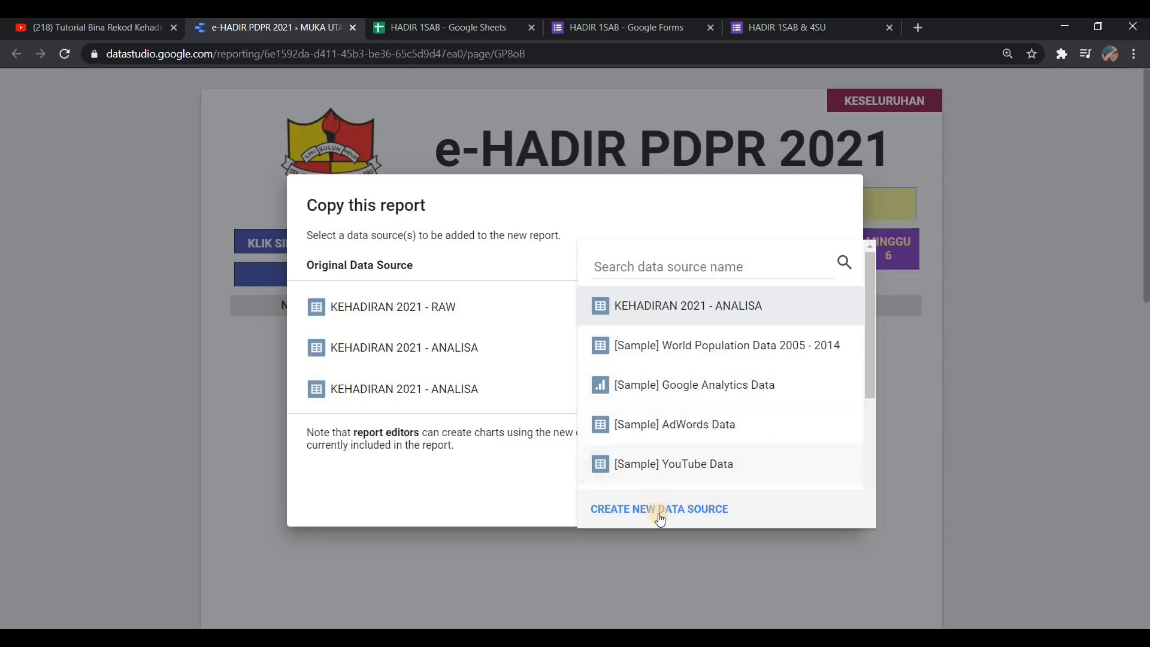
pyautogui.click(662, 510)
pyautogui.click(748, 310)
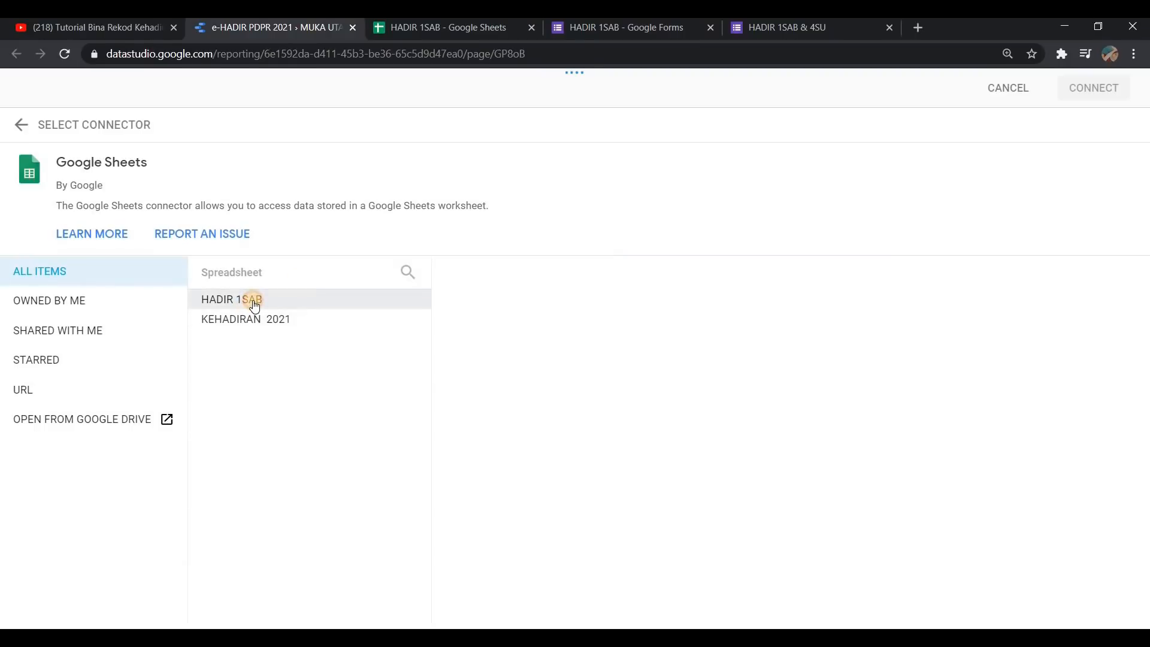
pyautogui.click(255, 306)
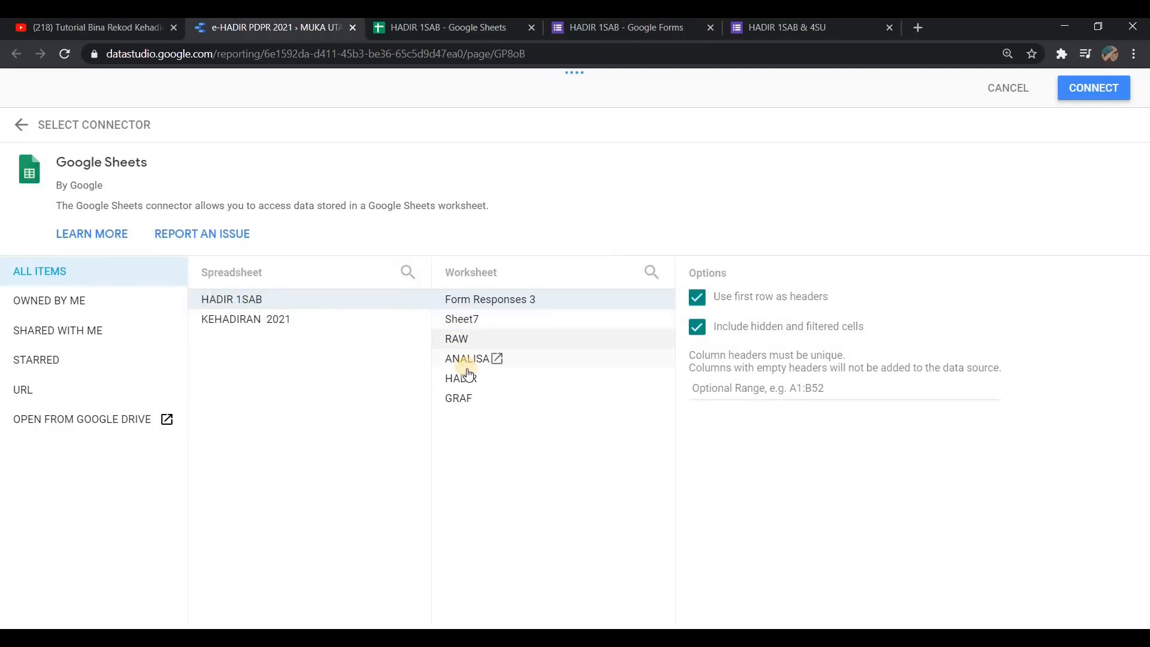
pyautogui.click(468, 337)
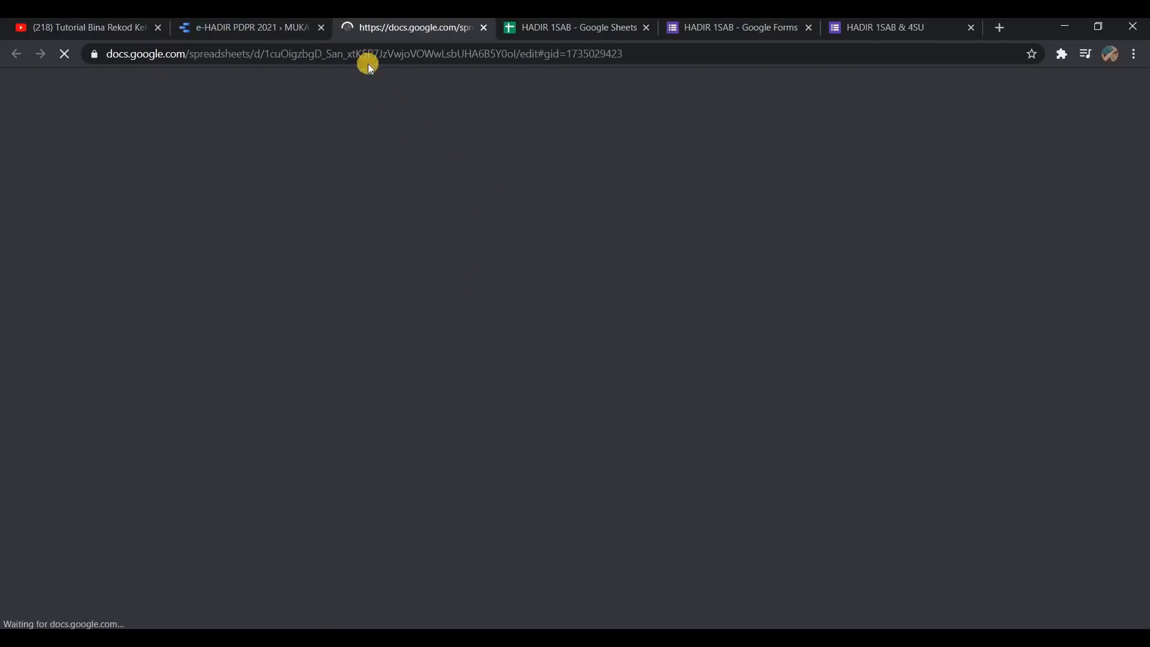
pyautogui.click(483, 28)
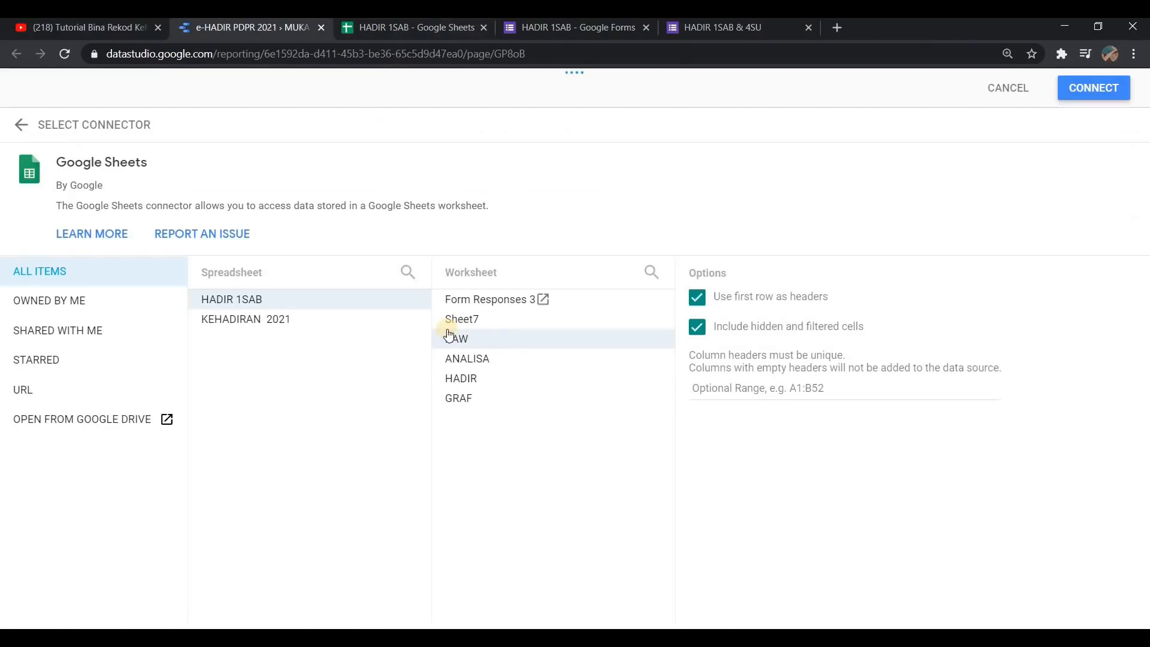
pyautogui.click(1100, 91)
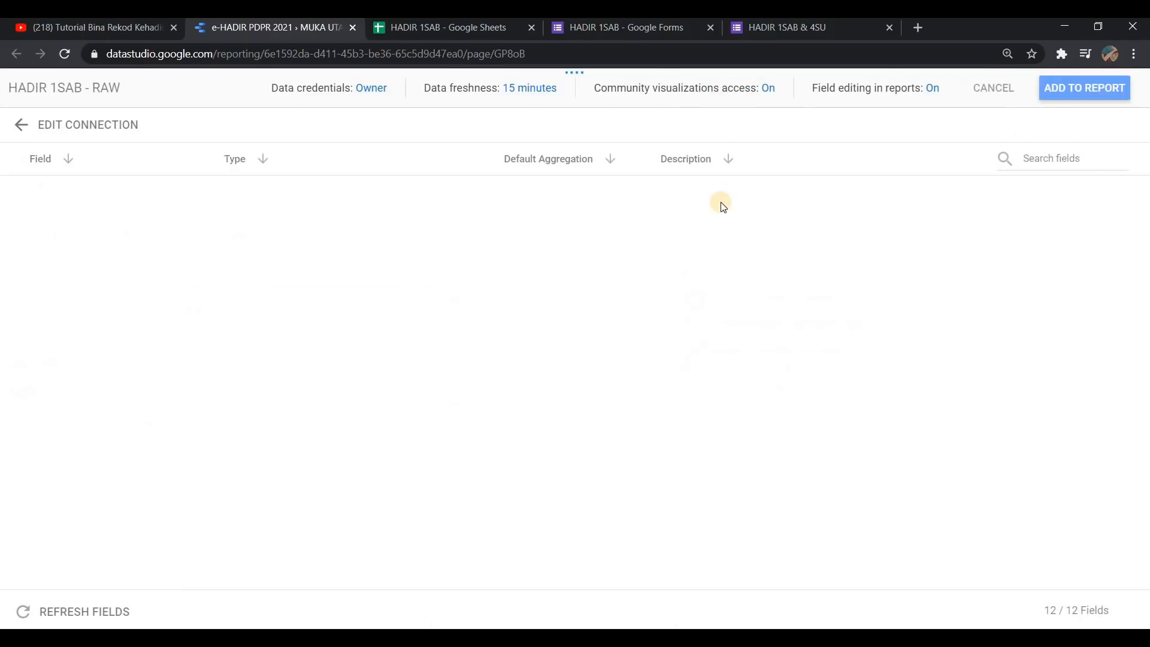
pyautogui.click(1089, 95)
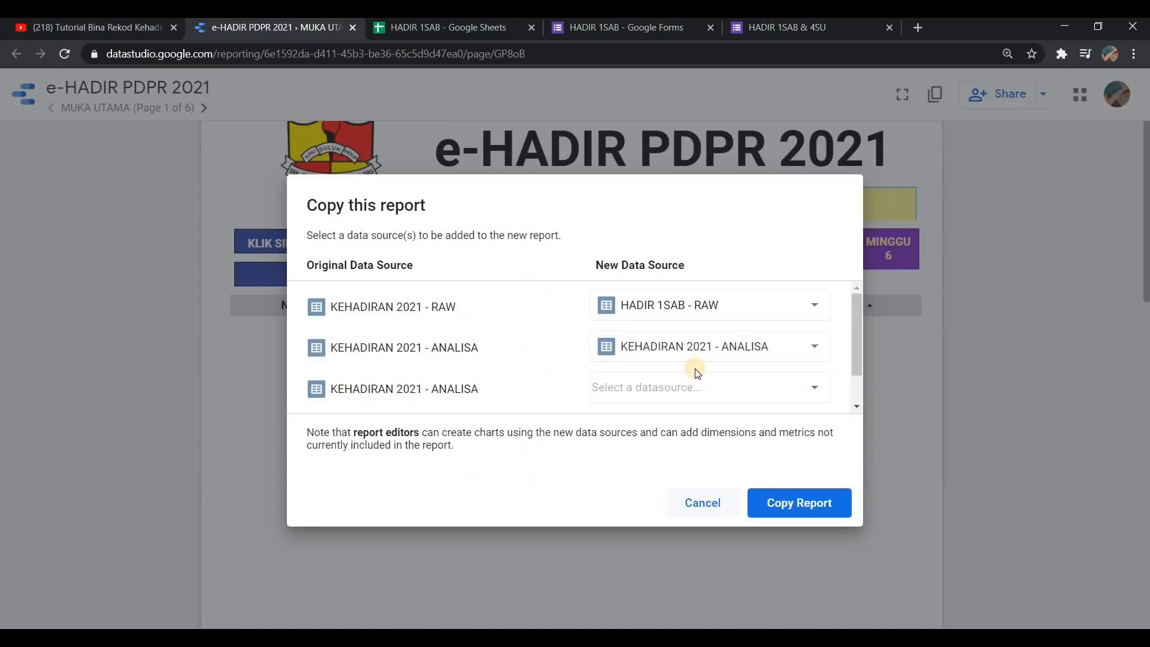
# Replace the first KEHADIRAN 2021 - ANALISA source with a new Google Sheets data source from HADIR 1SAB's ANALISA worksheet
pyautogui.scroll(-1, 722, 344)
pyautogui.scroll(1, 720, 343)
pyautogui.moveTo(362, 351); pyautogui.dragTo(483, 354)
pyautogui.click(667, 350)
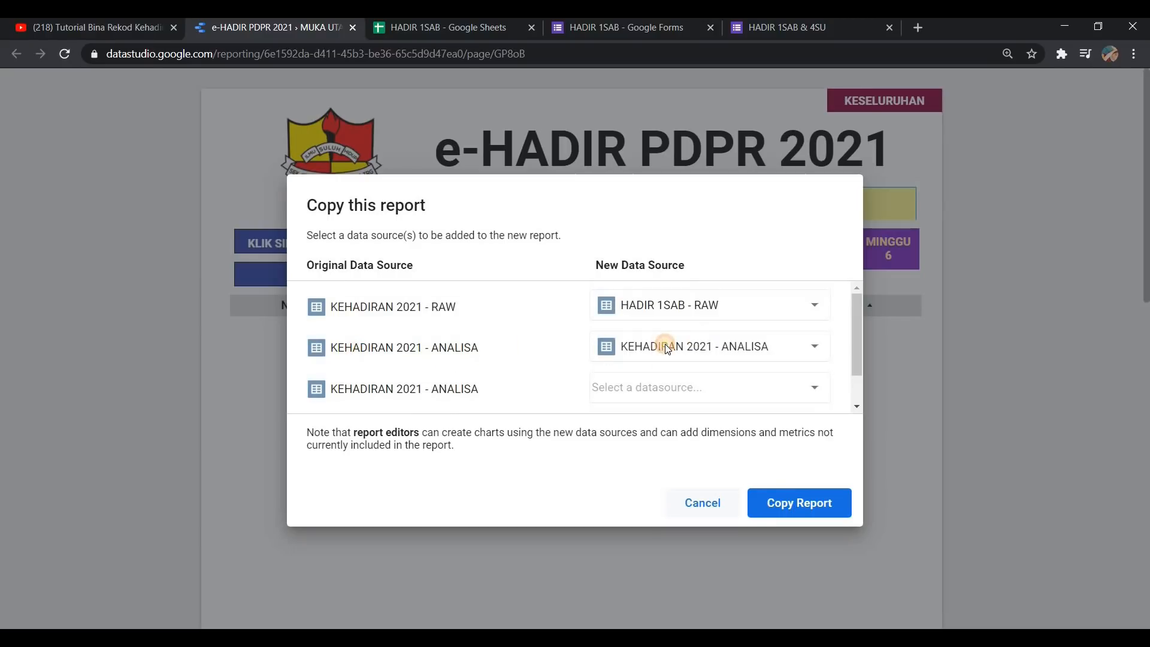
pyautogui.click(681, 387)
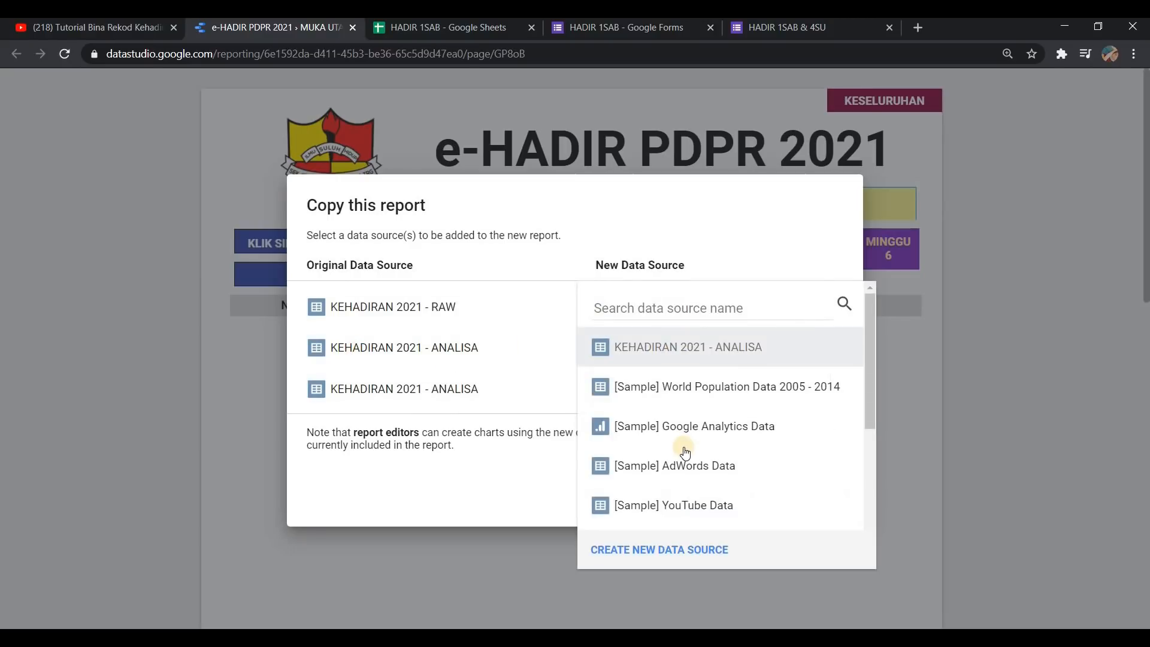
pyautogui.click(692, 557)
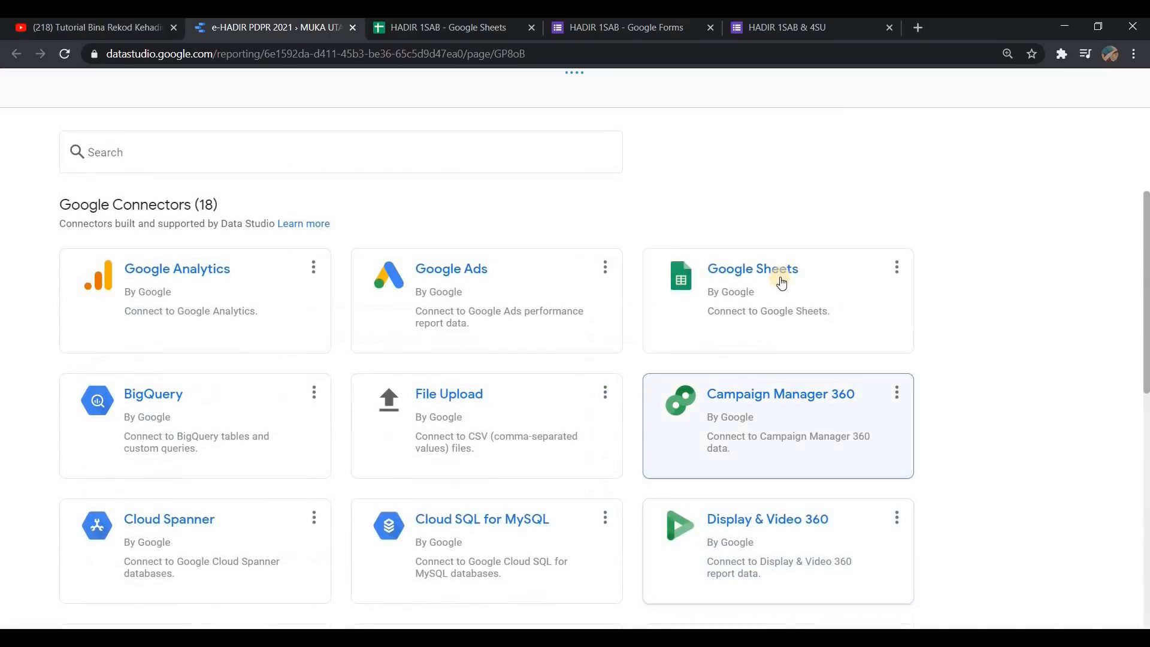
pyautogui.click(721, 294)
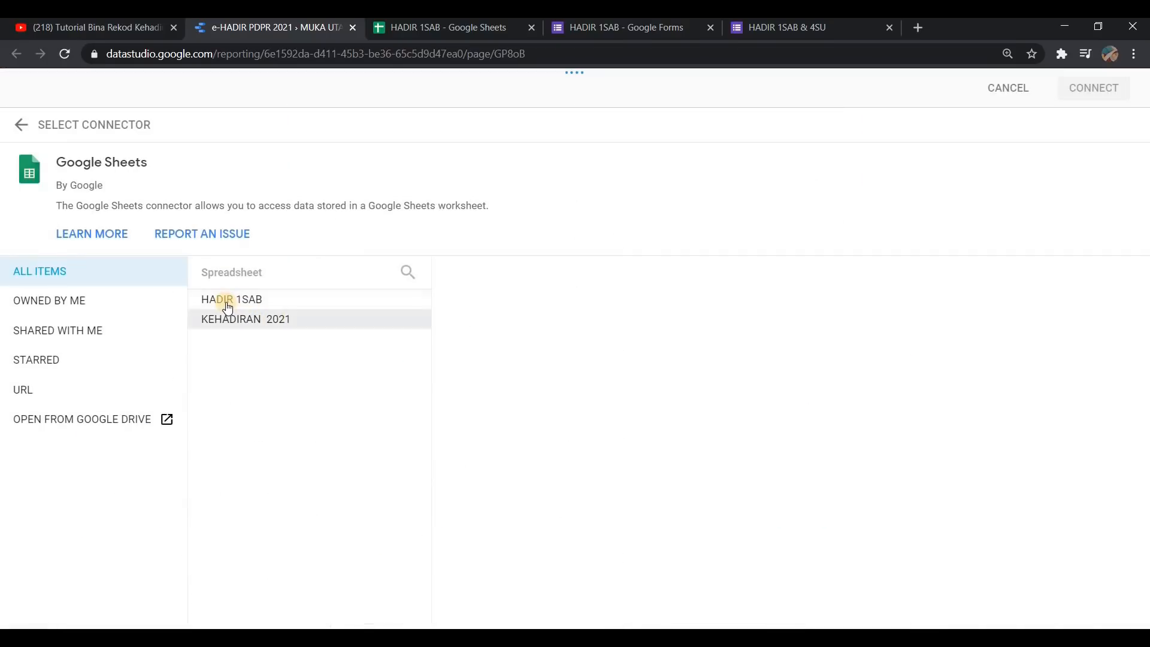
pyautogui.click(228, 299)
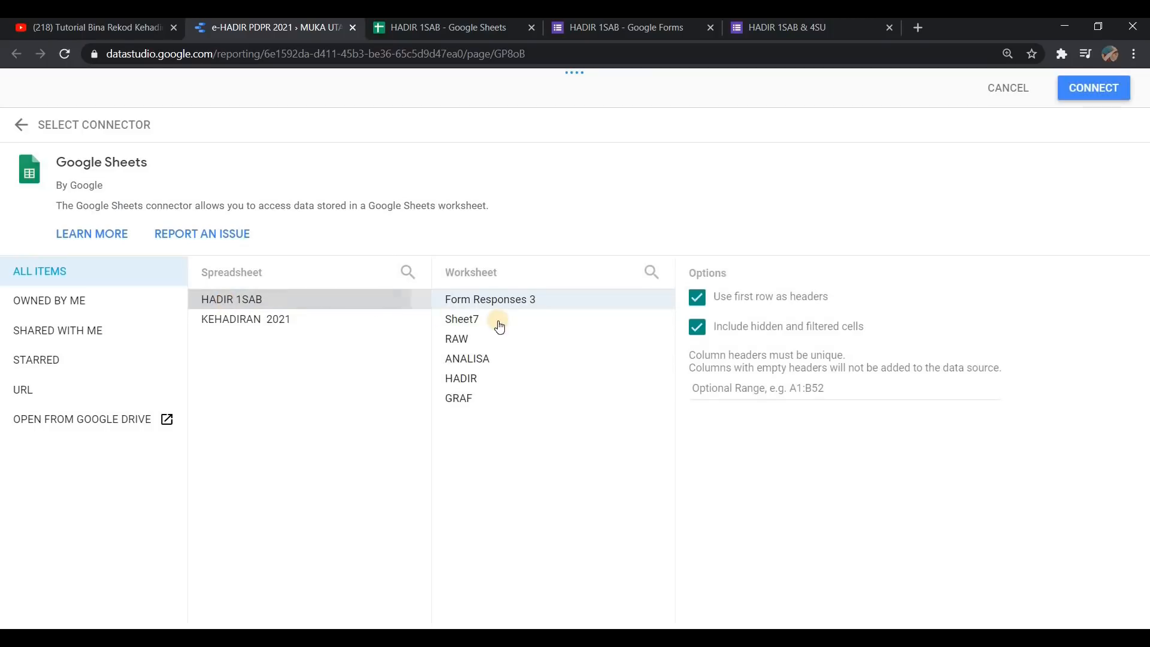
pyautogui.click(459, 360)
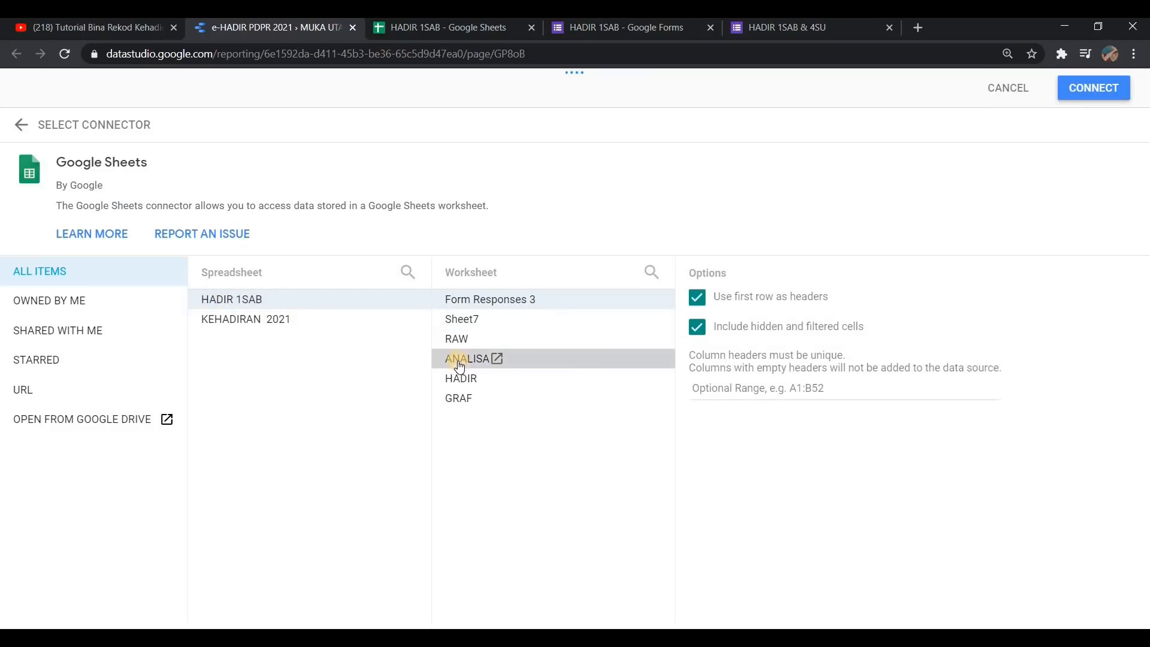
pyautogui.click(1109, 90)
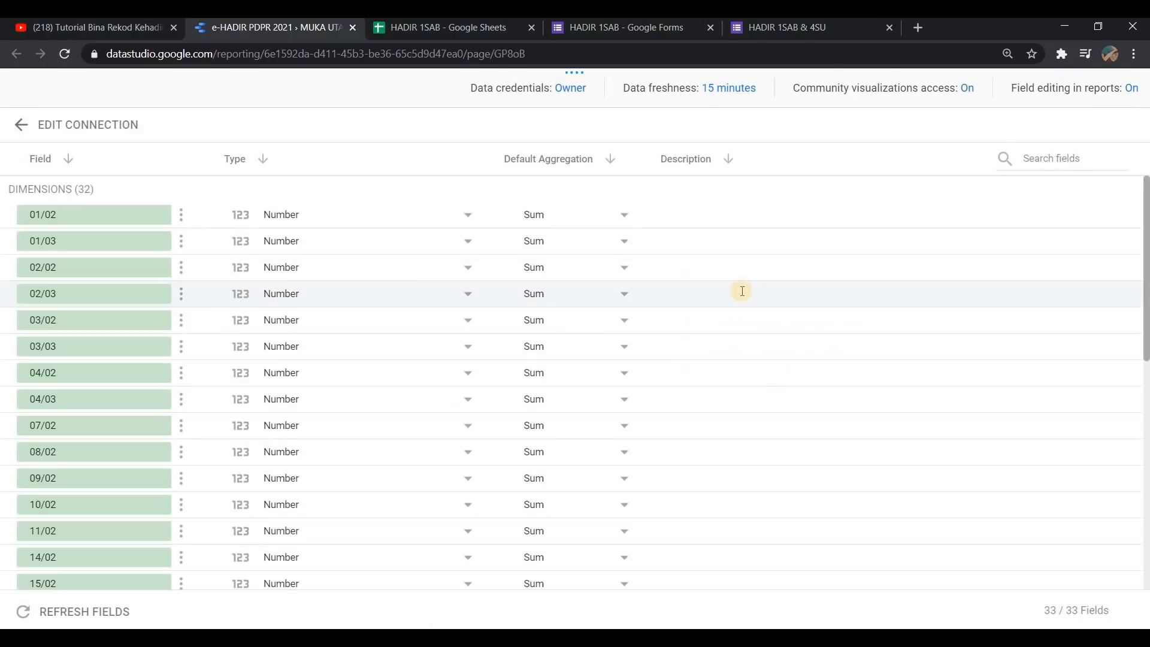
pyautogui.click(1080, 90)
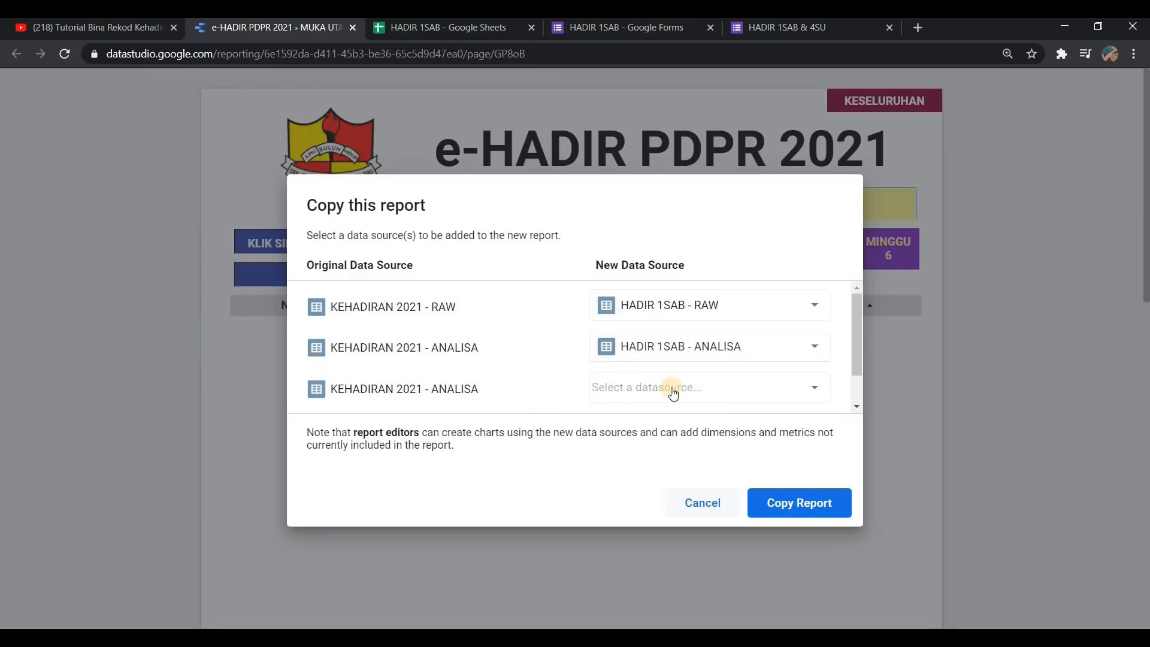
# Replace the second KEHADIRAN 2021 - ANALISA source with another new Google Sheets data source from HADIR 1SAB's ANALISA worksheet
pyautogui.click(675, 390)
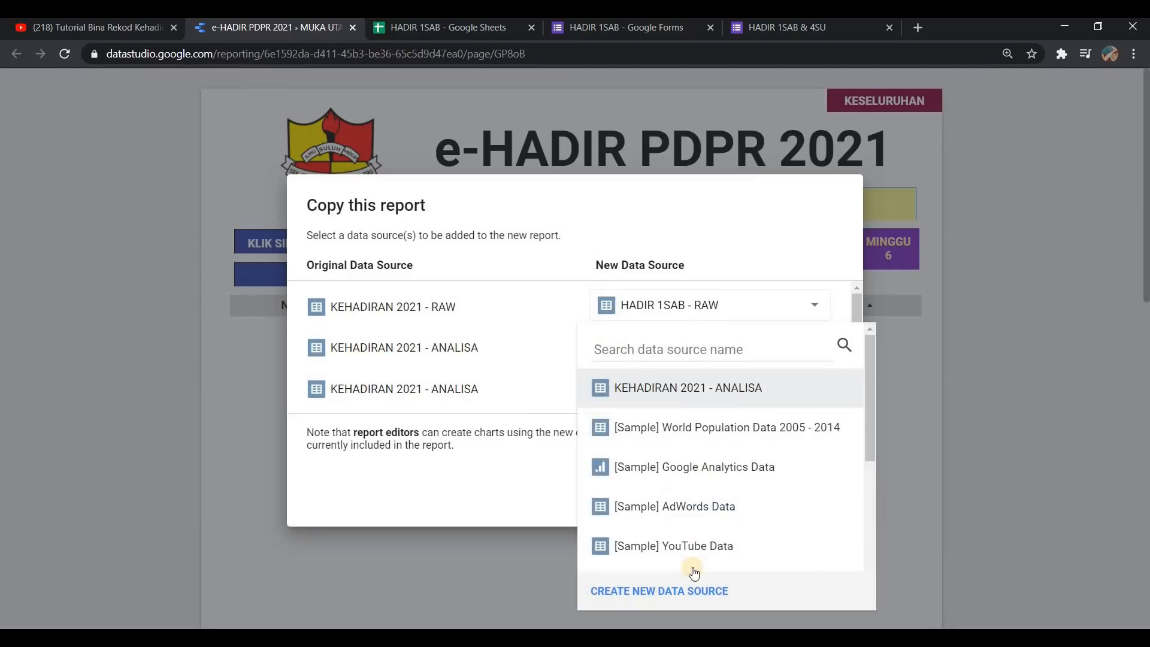
pyautogui.click(694, 593)
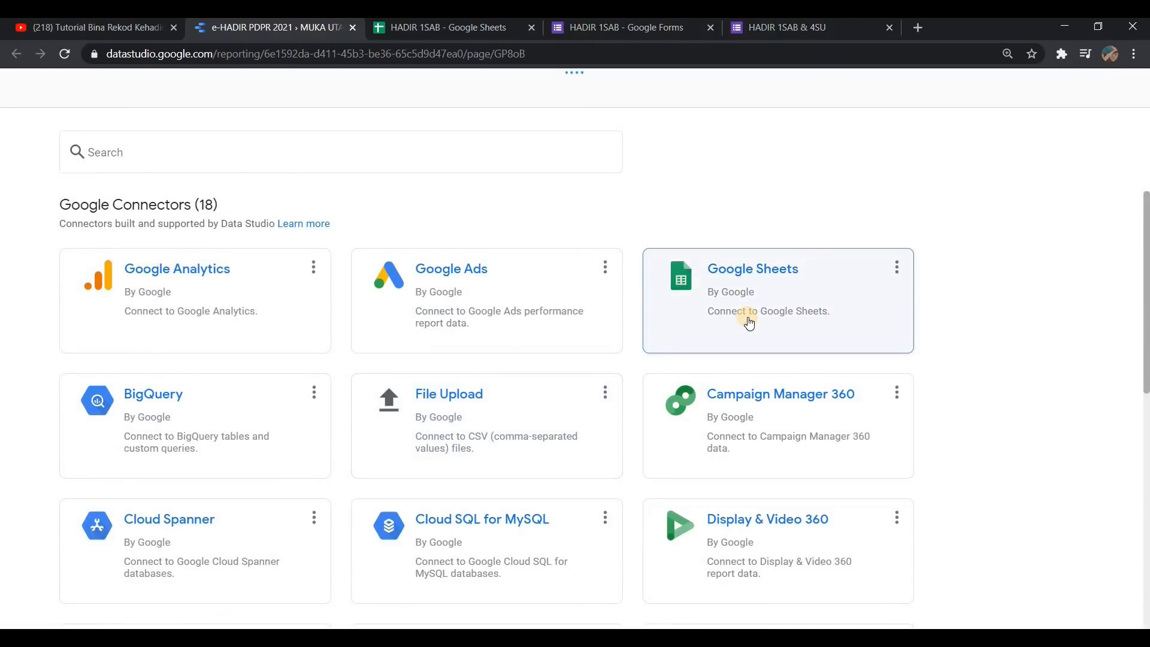
pyautogui.click(750, 322)
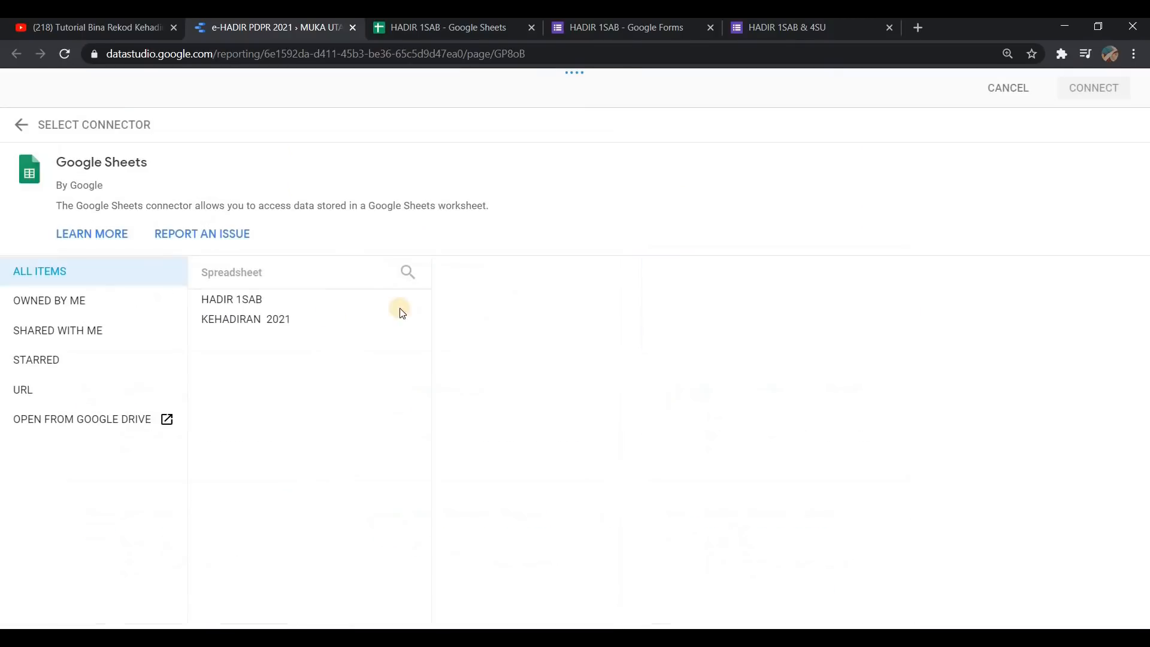
pyautogui.click(244, 298)
pyautogui.click(455, 358)
pyautogui.click(1088, 91)
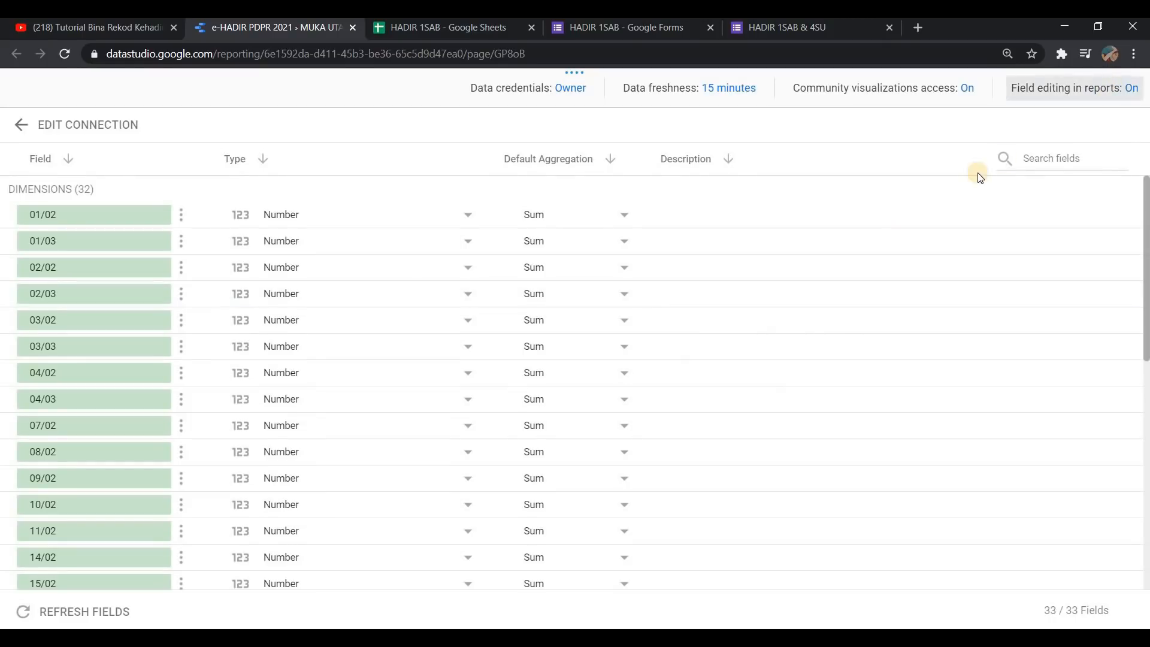
pyautogui.click(1066, 88)
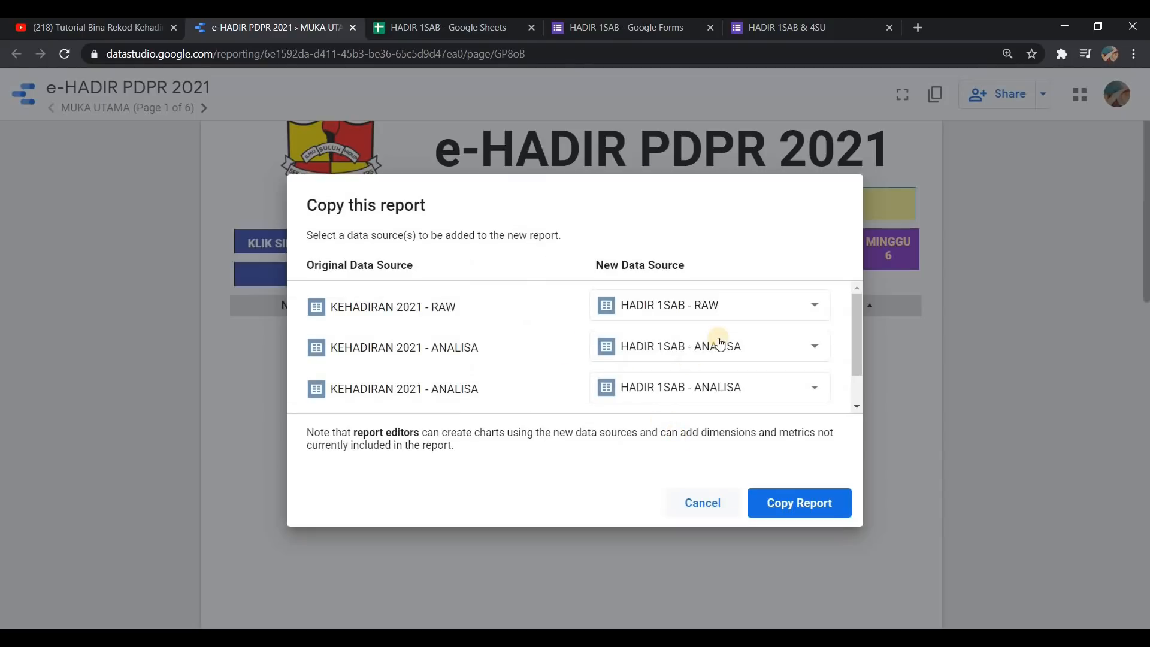
# Replace the KEHADIRAN 2021 - GRAF source with a new Google Sheets data source from HADIR 1SAB's GRAF worksheet
pyautogui.click(649, 393)
pyautogui.click(657, 593)
pyautogui.click(719, 318)
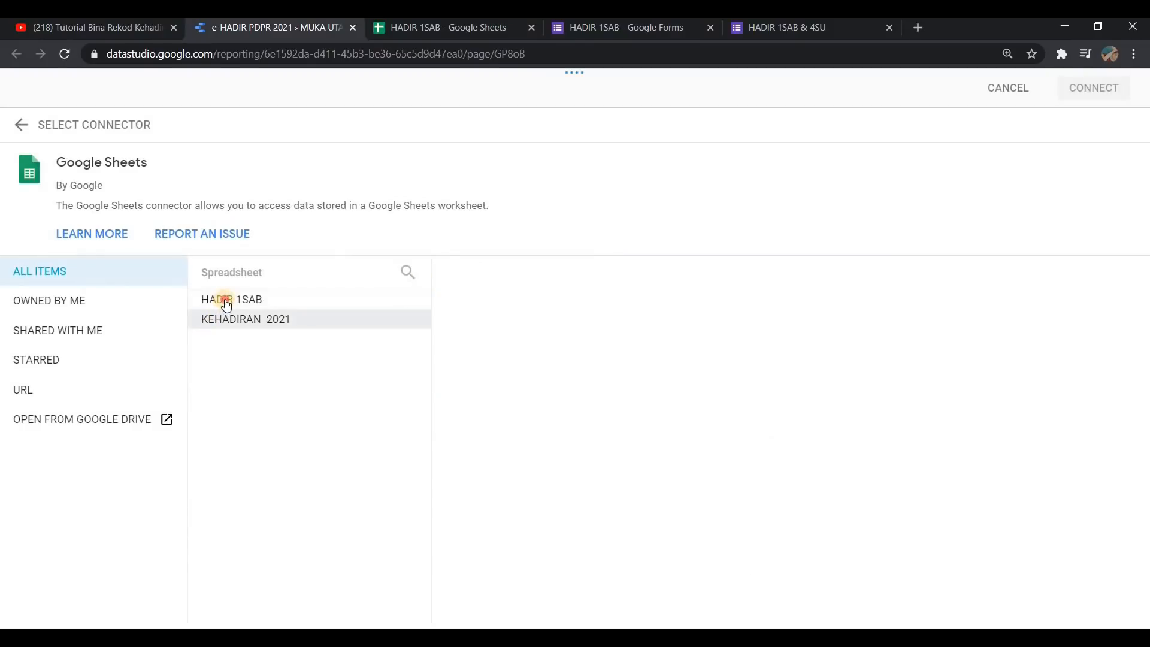
pyautogui.click(226, 306)
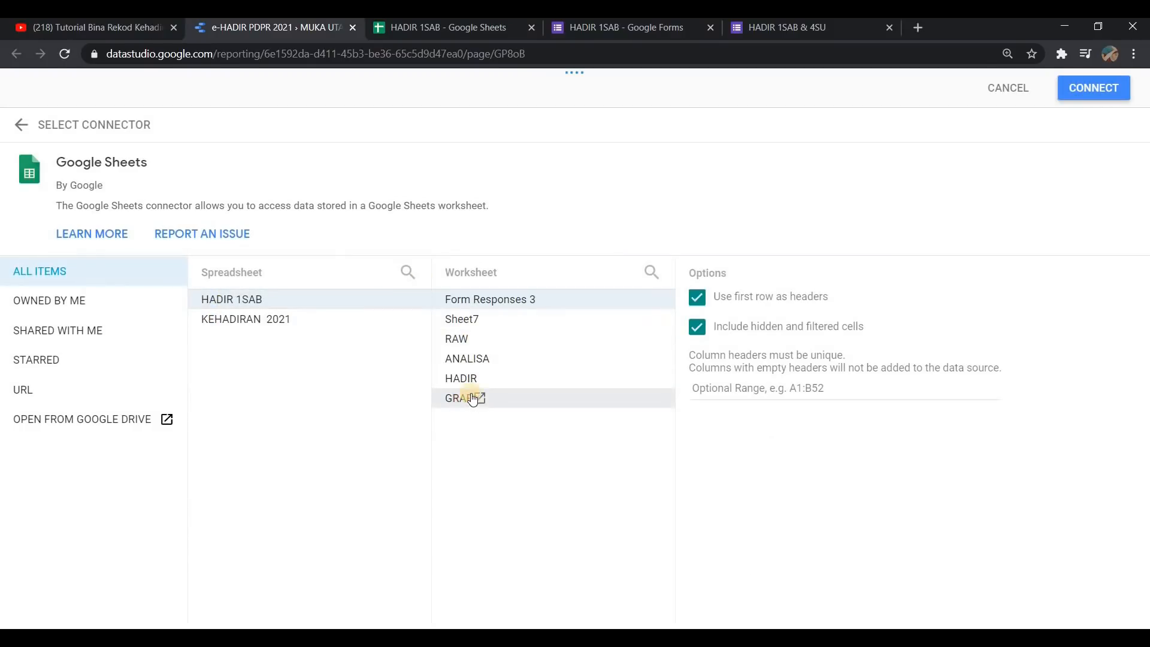
pyautogui.click(472, 400)
pyautogui.click(1072, 100)
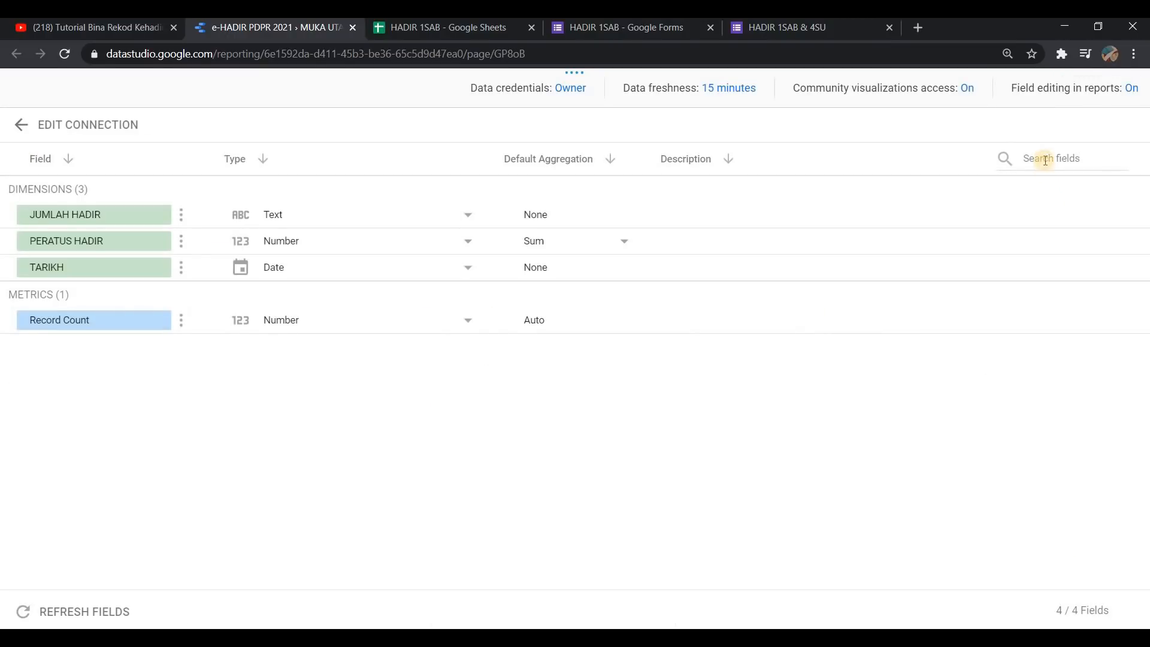
pyautogui.click(1066, 93)
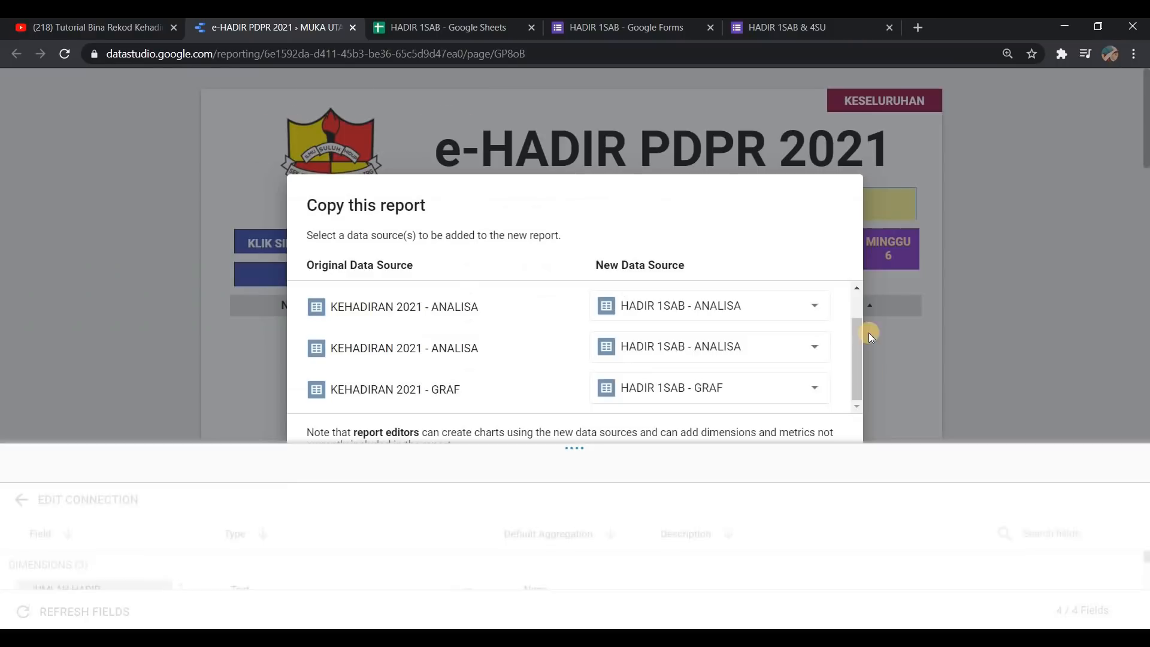
# Review the original and new data source pairs, and create the report copy with the HADIR 1SAB sources
pyautogui.scroll(1, 822, 366)
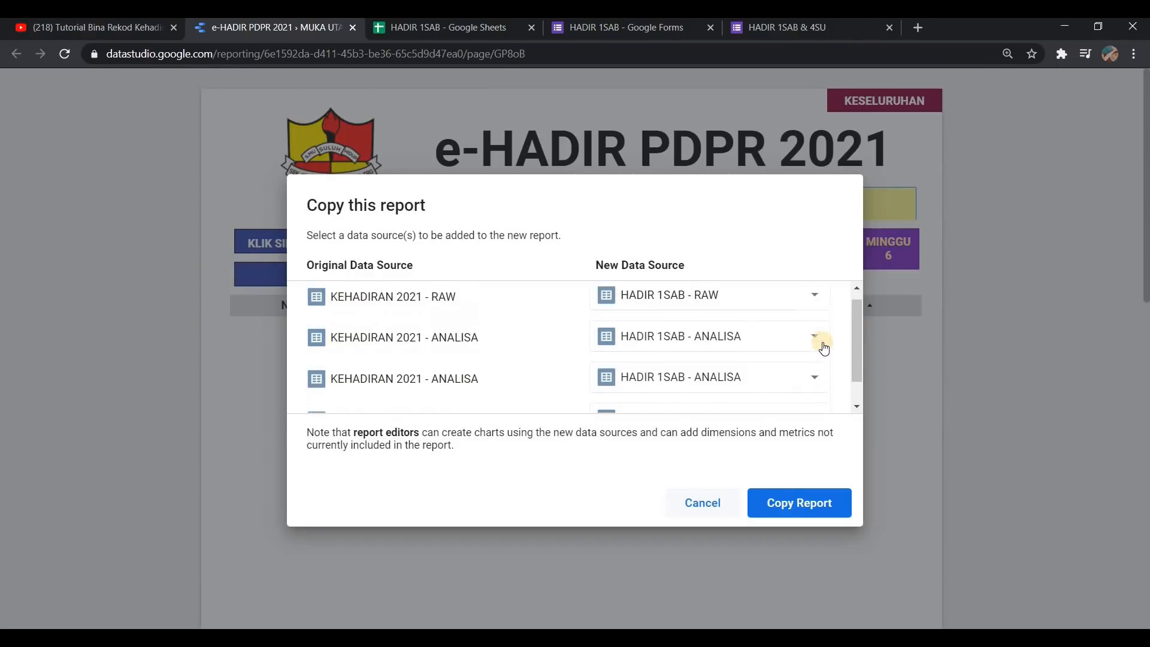
pyautogui.doubleClick(478, 313)
pyautogui.scroll(-1, 659, 365)
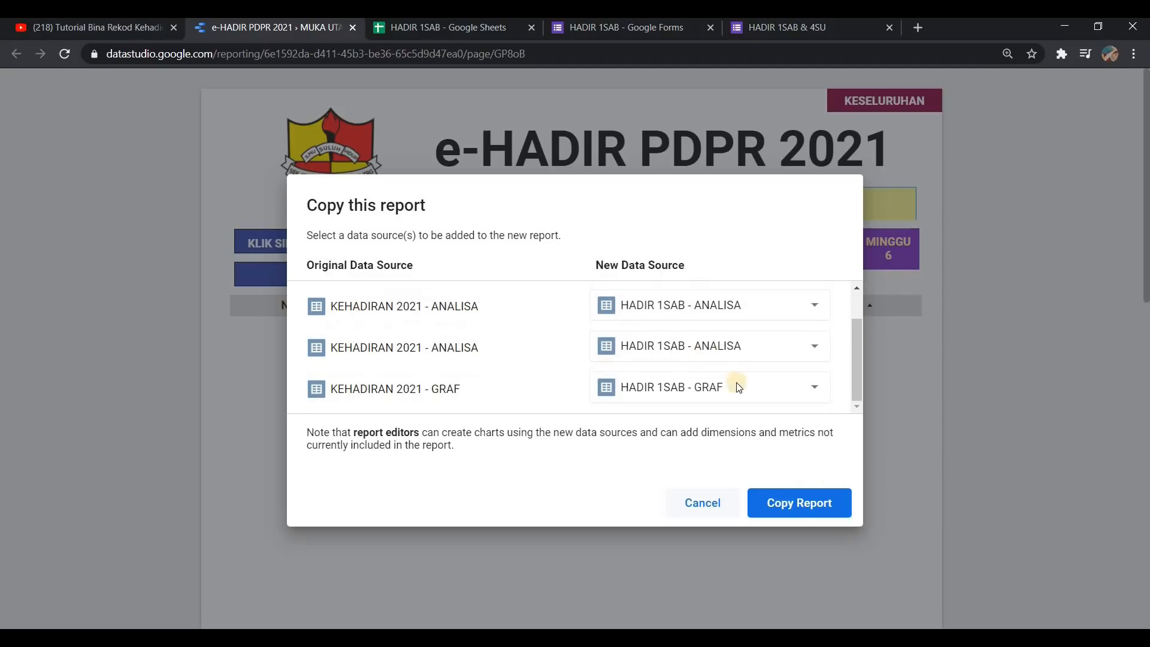
pyautogui.click(803, 506)
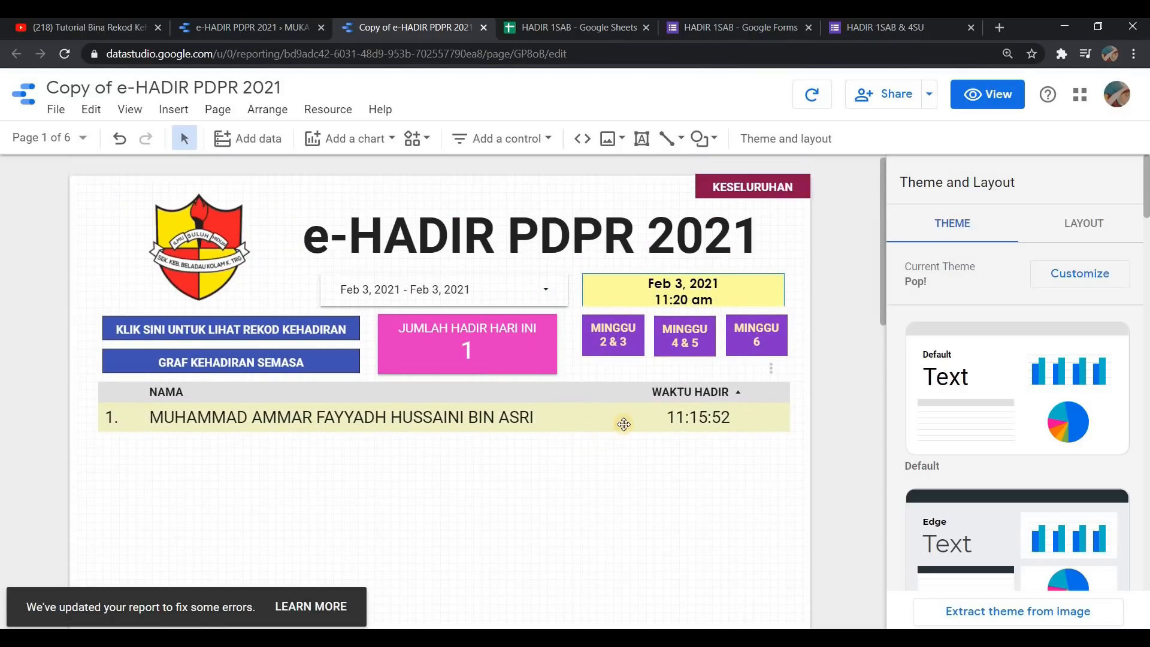
# Compare the copied report's attendance table with the Form Responses 3 worksheet of the HADIR 1SAB spreadsheet
pyautogui.click(502, 411)
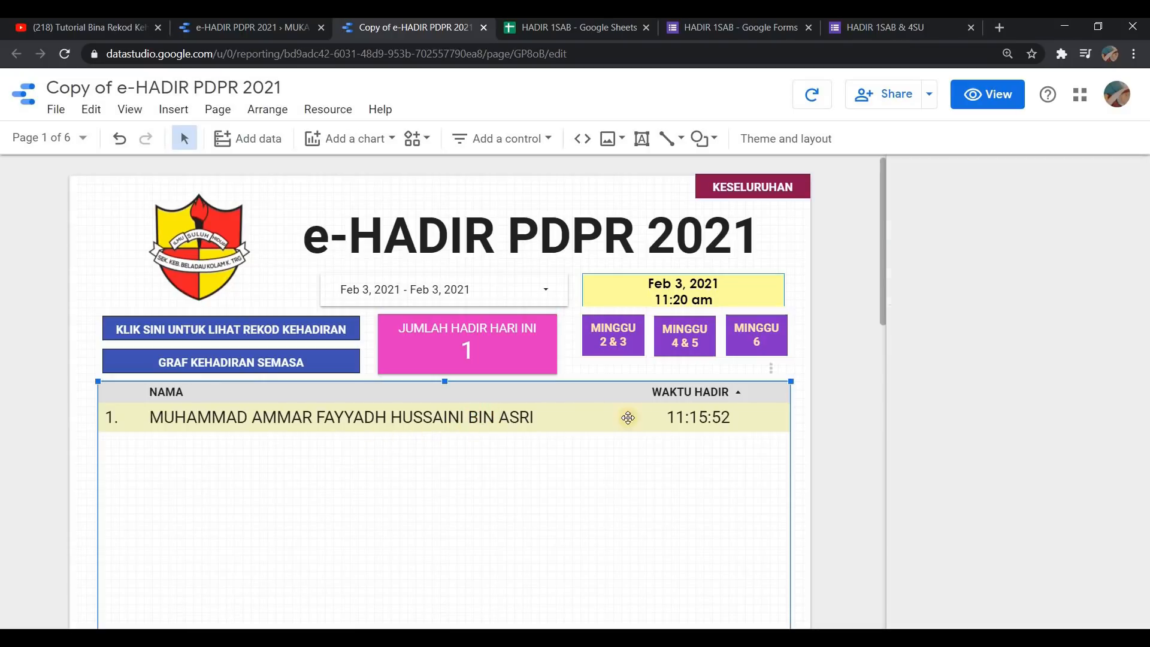
pyautogui.click(557, 30)
pyautogui.click(143, 618)
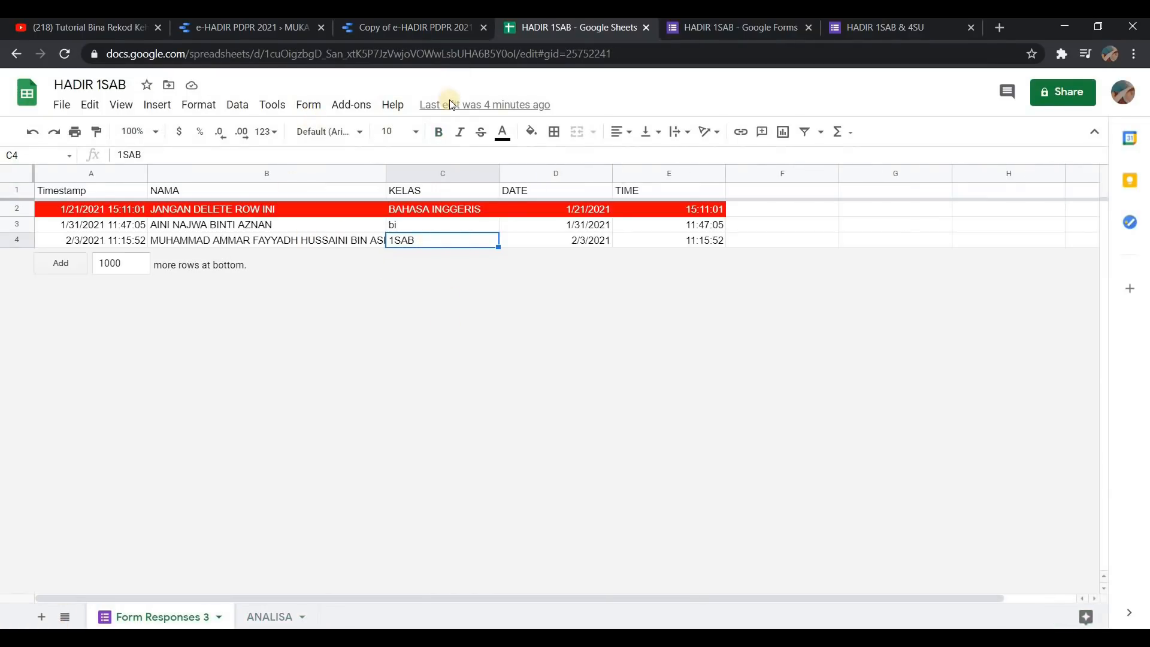
pyautogui.click(415, 28)
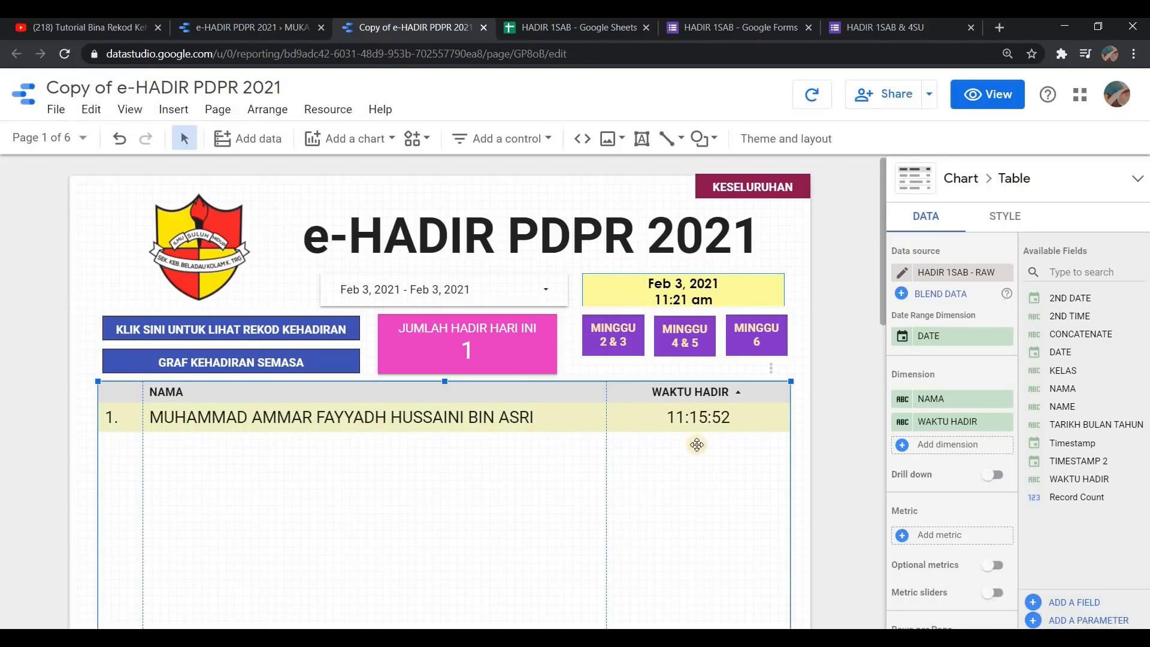
pyautogui.scroll(-3, 300, 415)
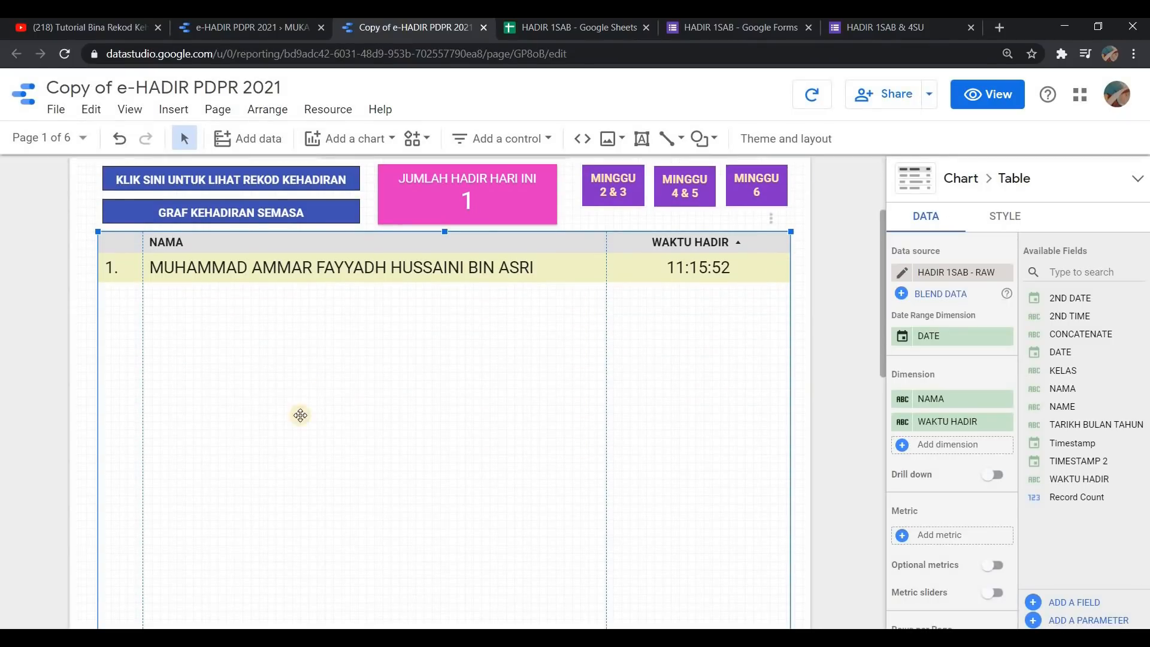
pyautogui.scroll(3, 385, 364)
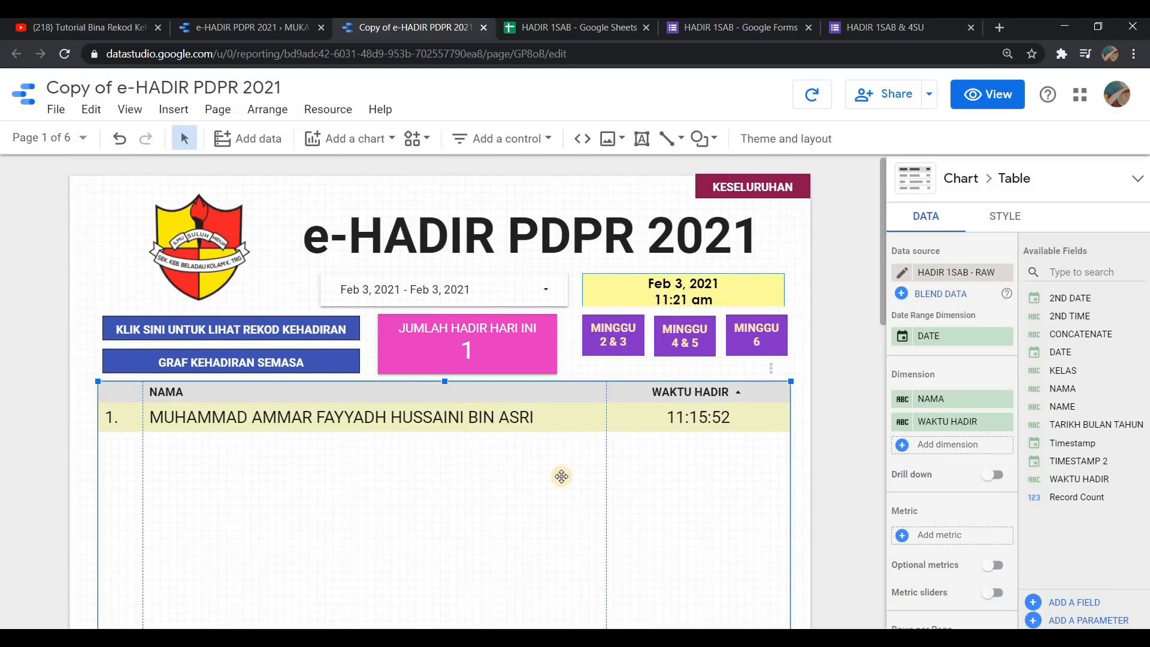
pyautogui.scroll(-3, 581, 445)
pyautogui.scroll(3, 570, 446)
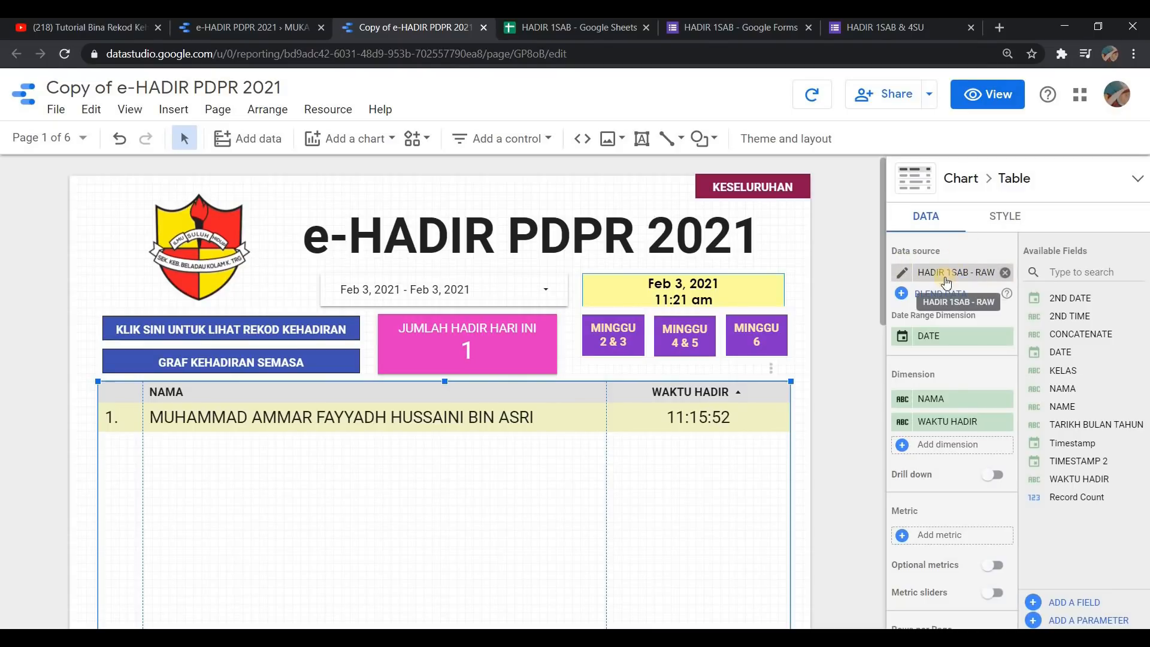
# Add the Form Responses 3 worksheet of HADIR 1SAB from Google Sheets as the attendance table's data source
pyautogui.click(975, 274)
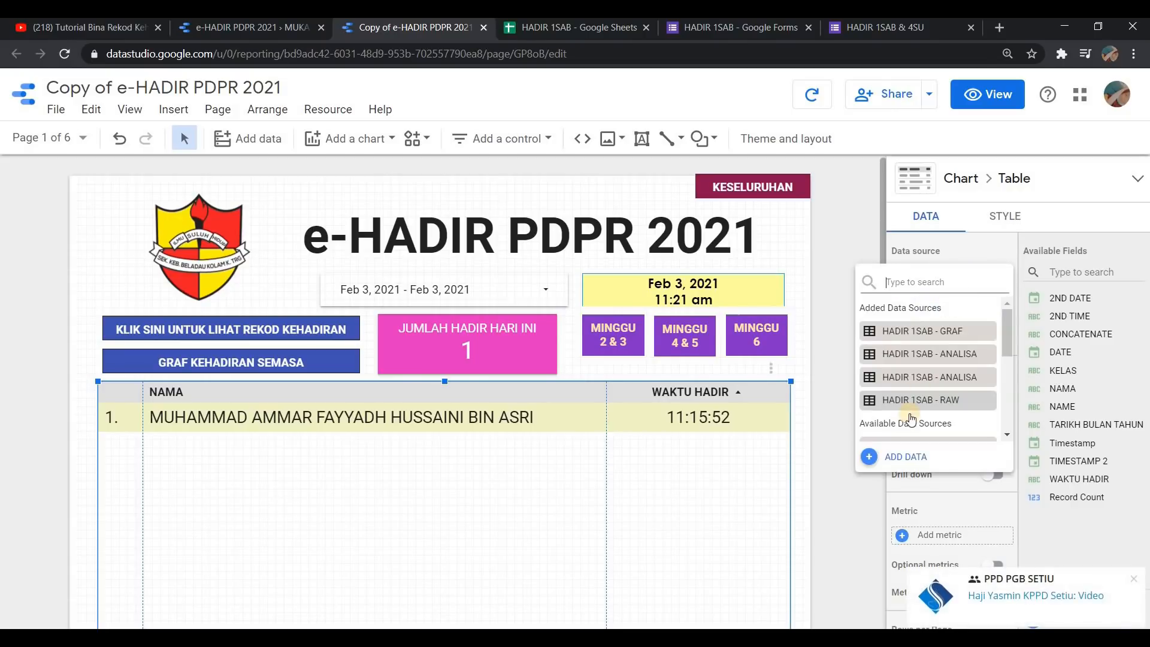
pyautogui.click(905, 458)
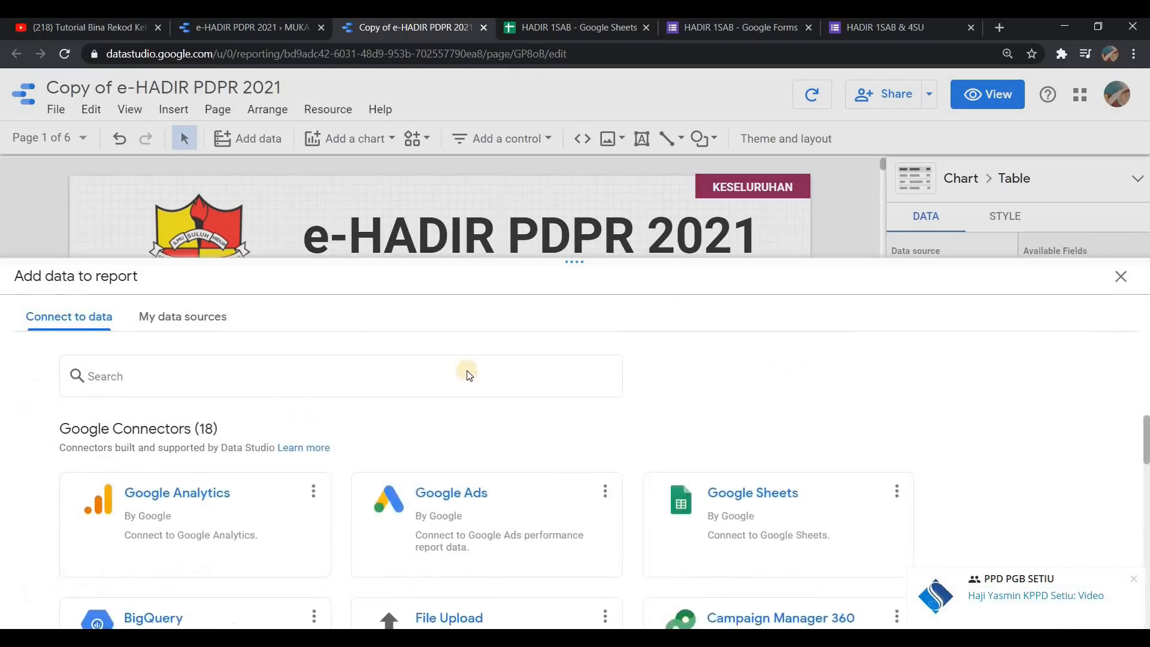
pyautogui.click(754, 477)
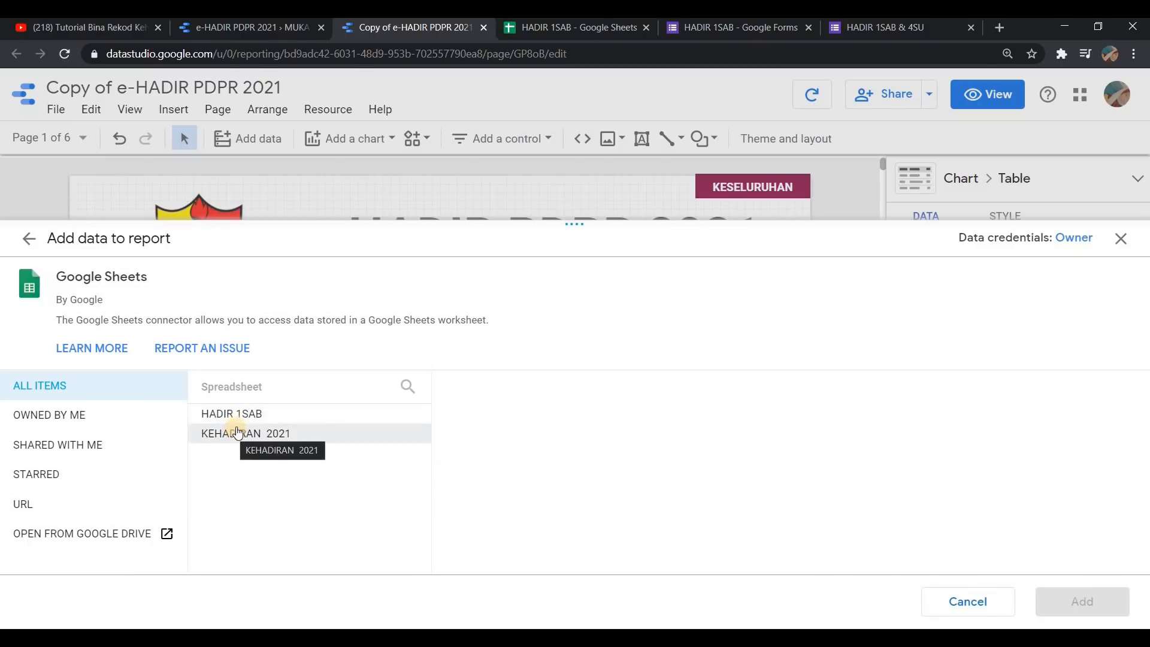
pyautogui.click(239, 423)
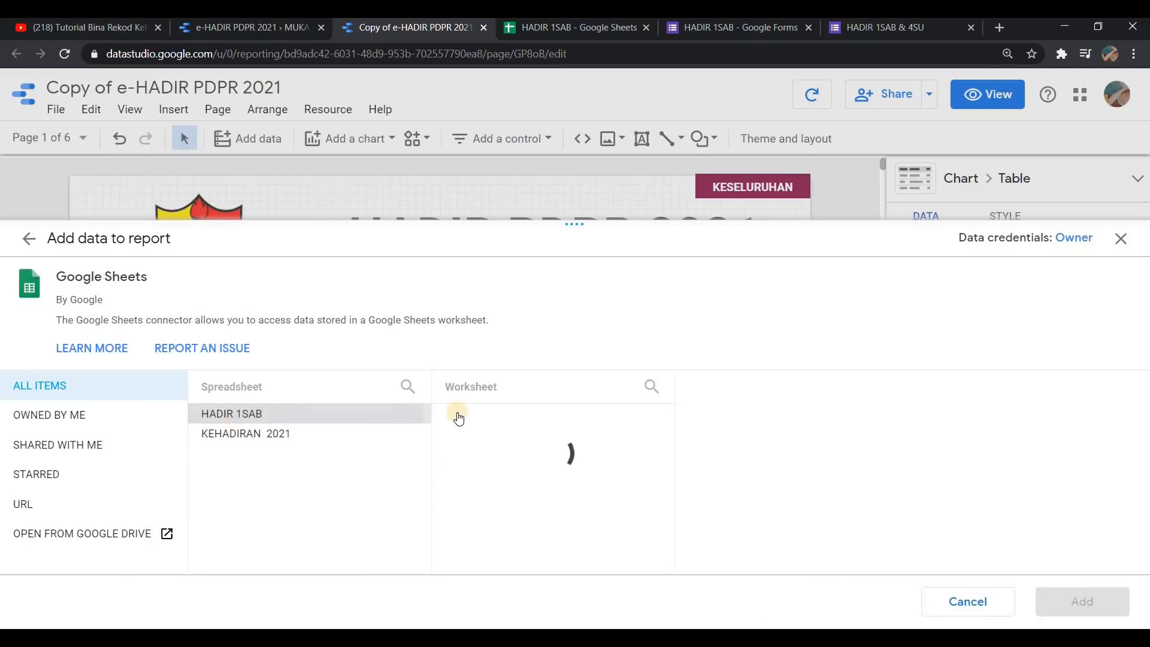
pyautogui.click(475, 415)
pyautogui.click(1109, 592)
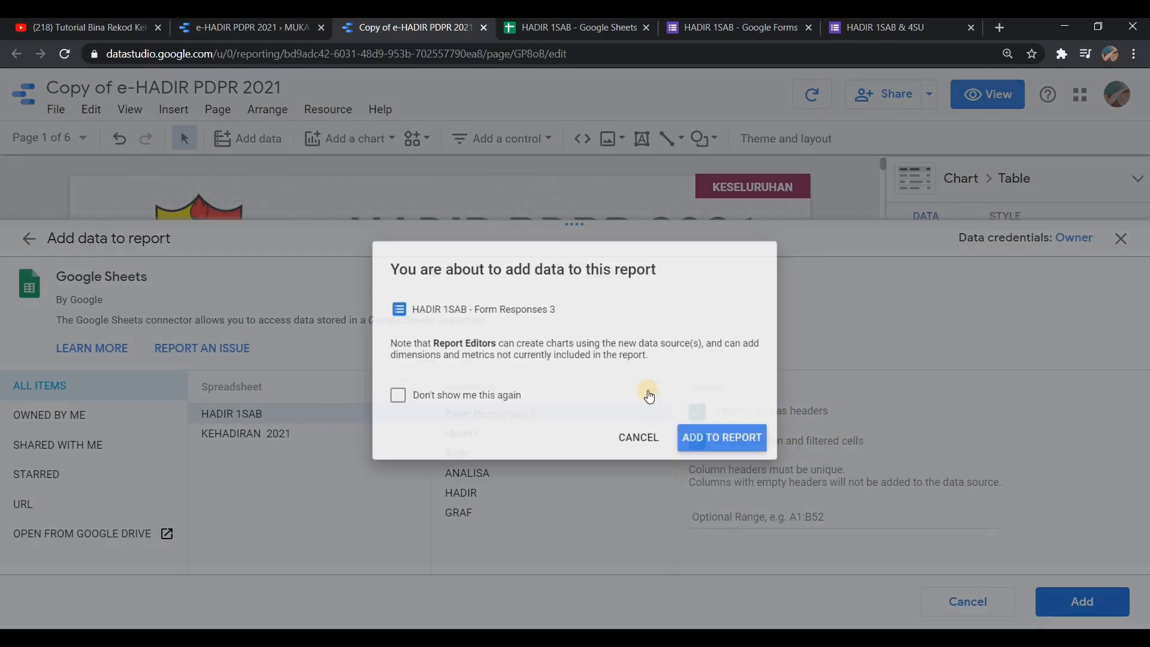
pyautogui.click(726, 448)
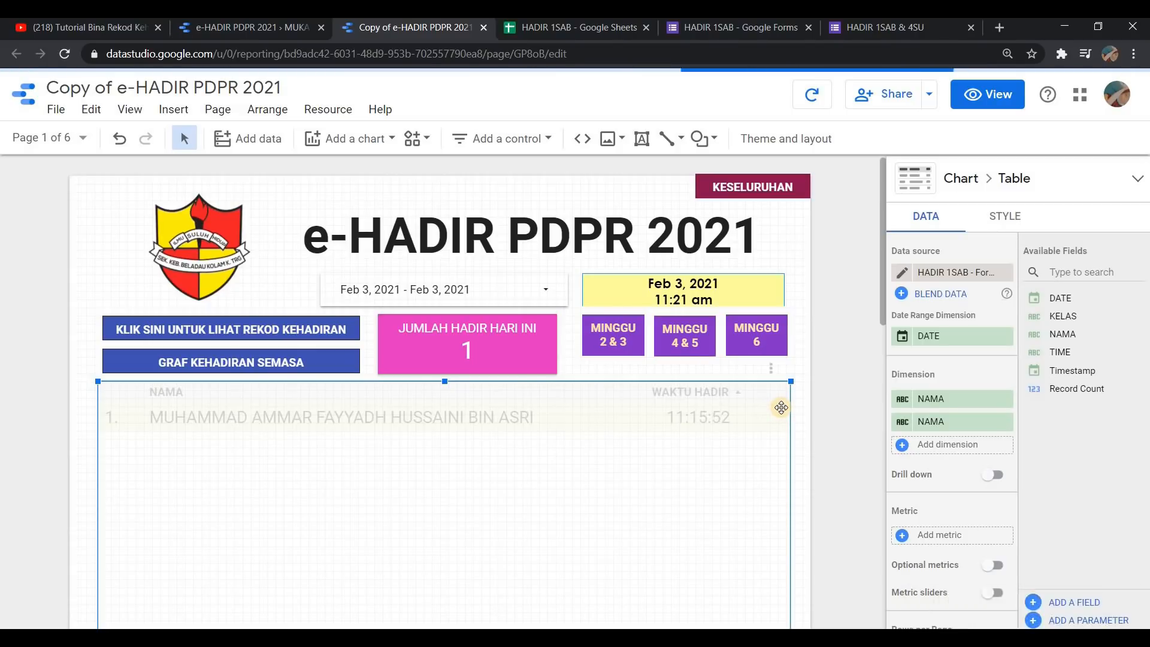
# Remove the duplicate NAMA dimension from the attendance table and narrow its row-number column
pyautogui.scroll(-1, 796, 404)
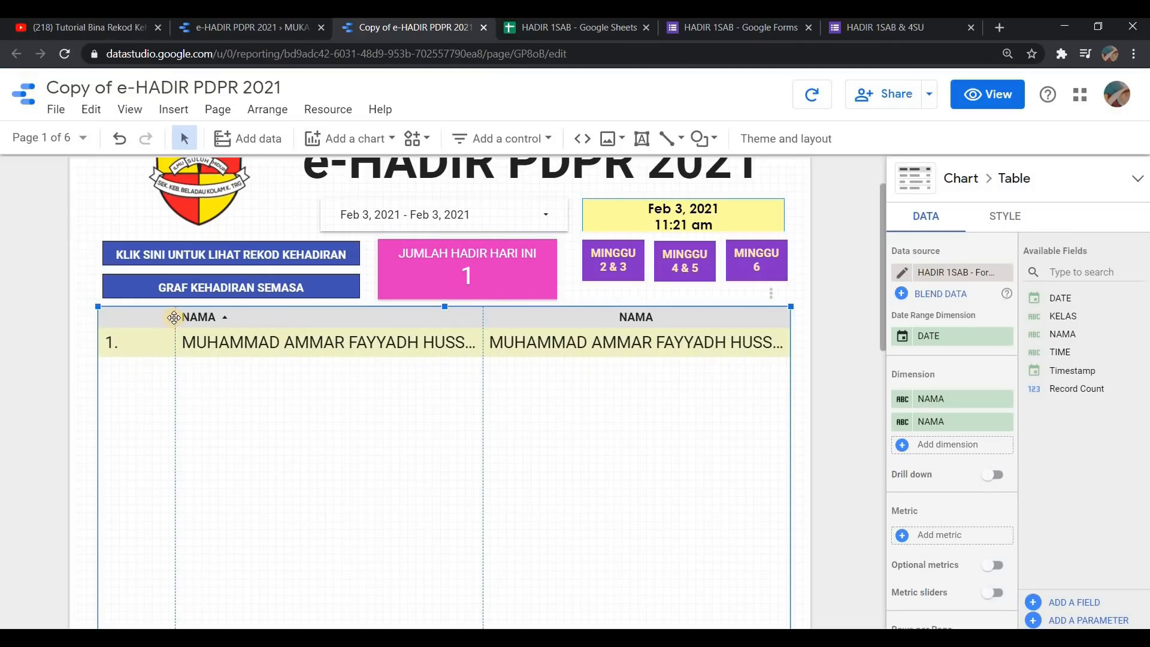
pyautogui.moveTo(135, 318); pyautogui.dragTo(135, 318)
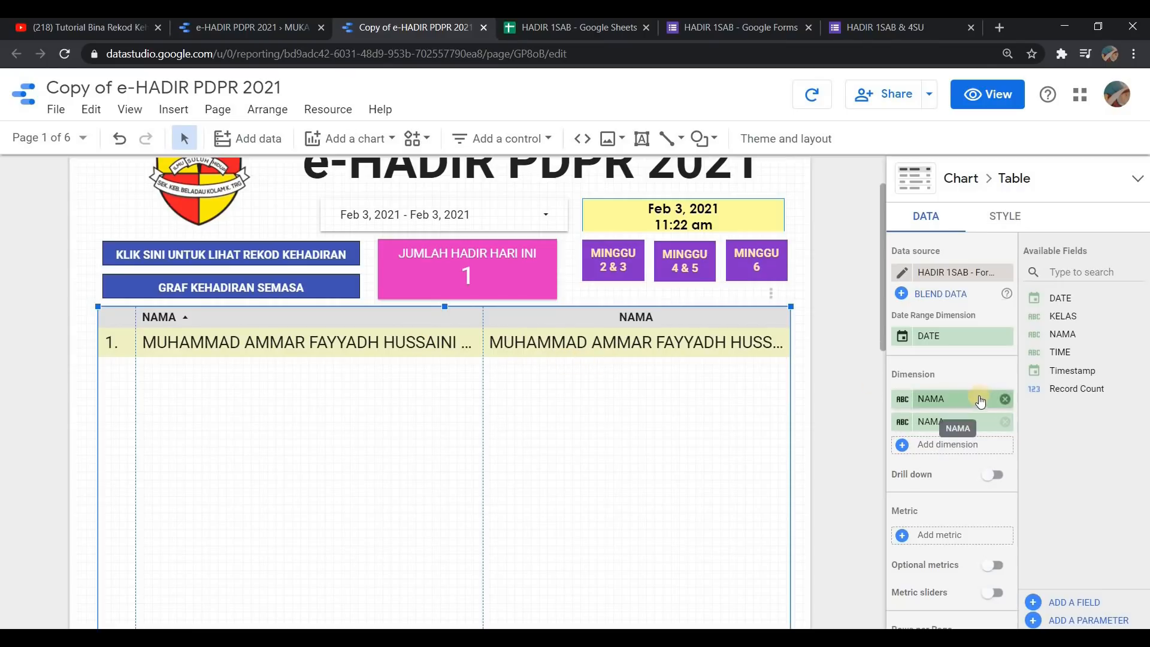
pyautogui.click(1005, 422)
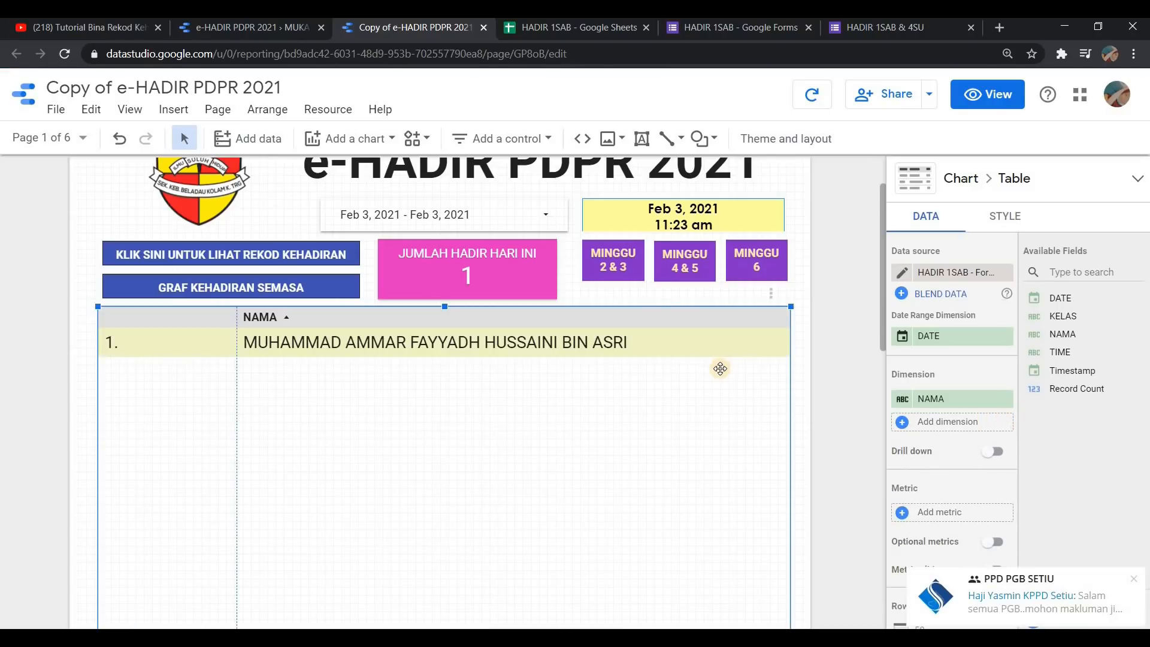
pyautogui.moveTo(227, 319); pyautogui.dragTo(141, 318)
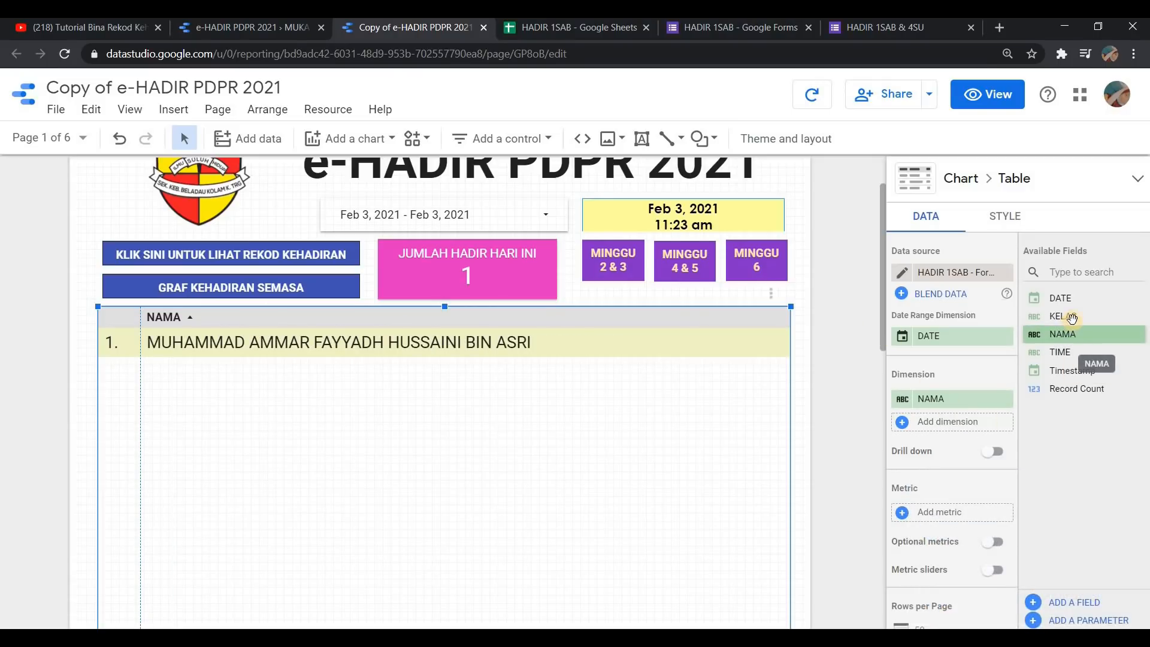
# Add KELAS as the attendance table's second dimension and widen the KELAS column
pyautogui.moveTo(1001, 399); pyautogui.dragTo(940, 440)
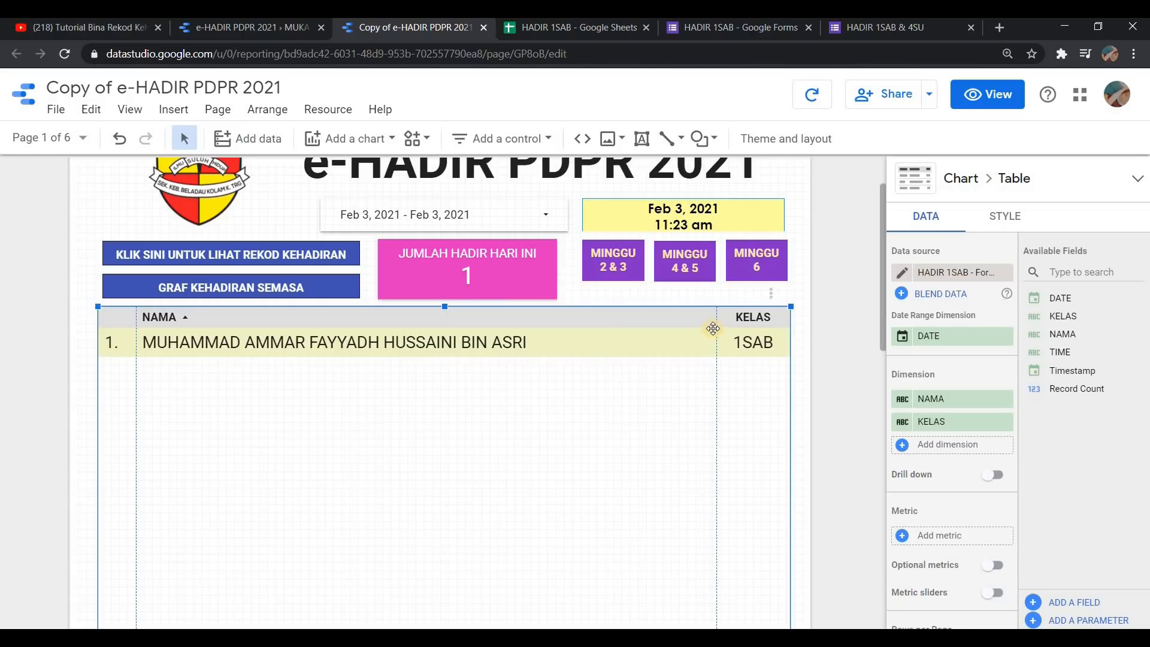
pyautogui.moveTo(692, 327)
pyautogui.mouseDown()
pyautogui.moveTo(715, 318)
pyautogui.moveTo(677, 326)
pyautogui.mouseUp()
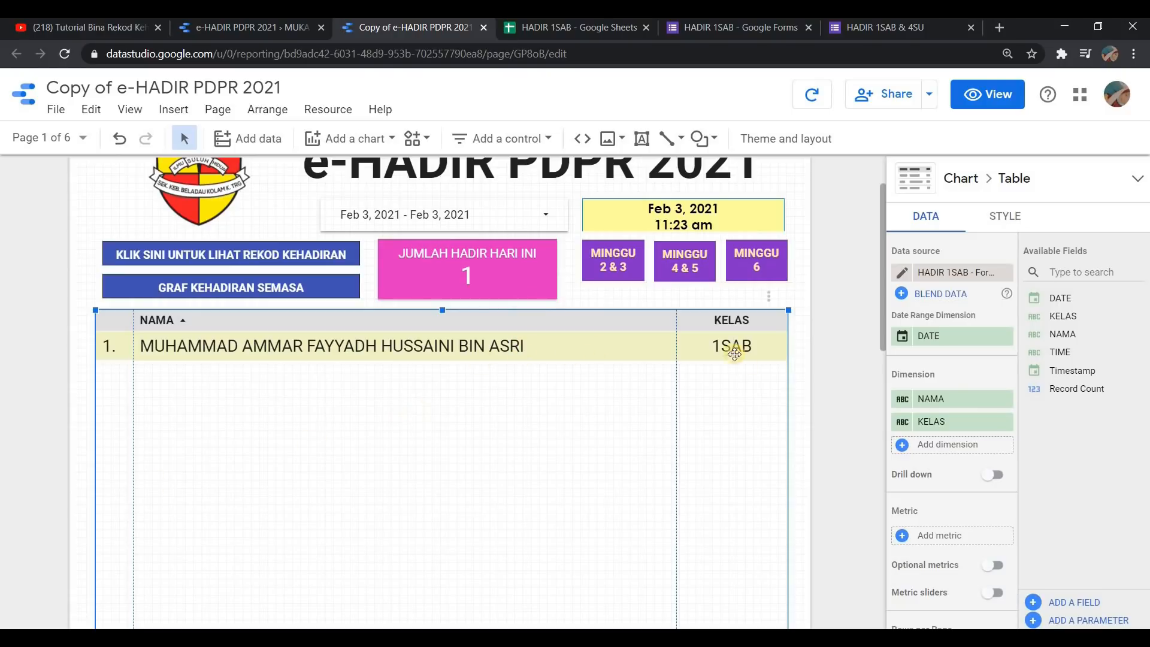
pyautogui.scroll(-3, 652, 493)
pyautogui.scroll(5, 636, 473)
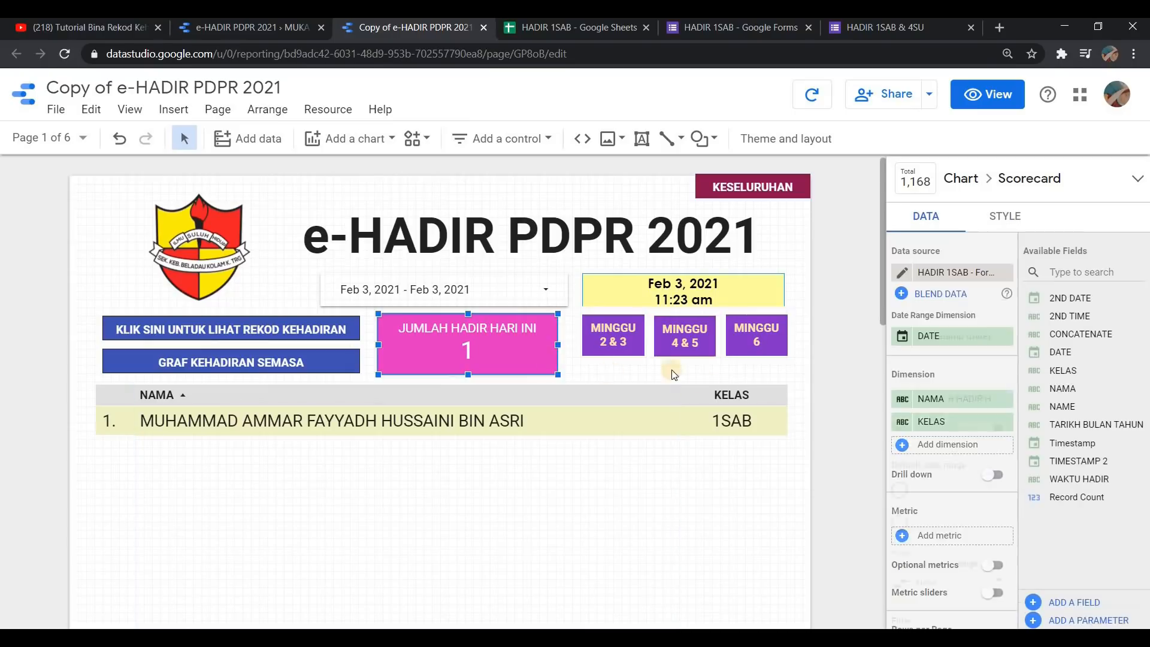
# Examine the report's page list and the MINGGU 2 & 3 and MINGGU 4 & 5 pages, and return to MUKA UTAMA
pyautogui.click(629, 377)
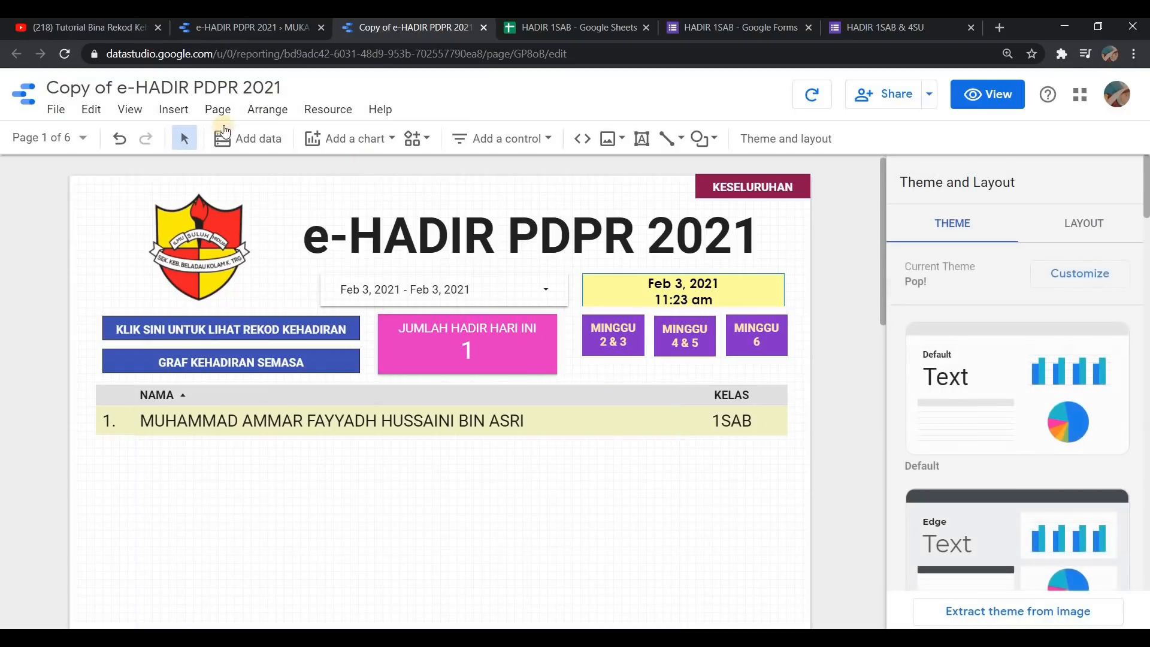
pyautogui.click(69, 138)
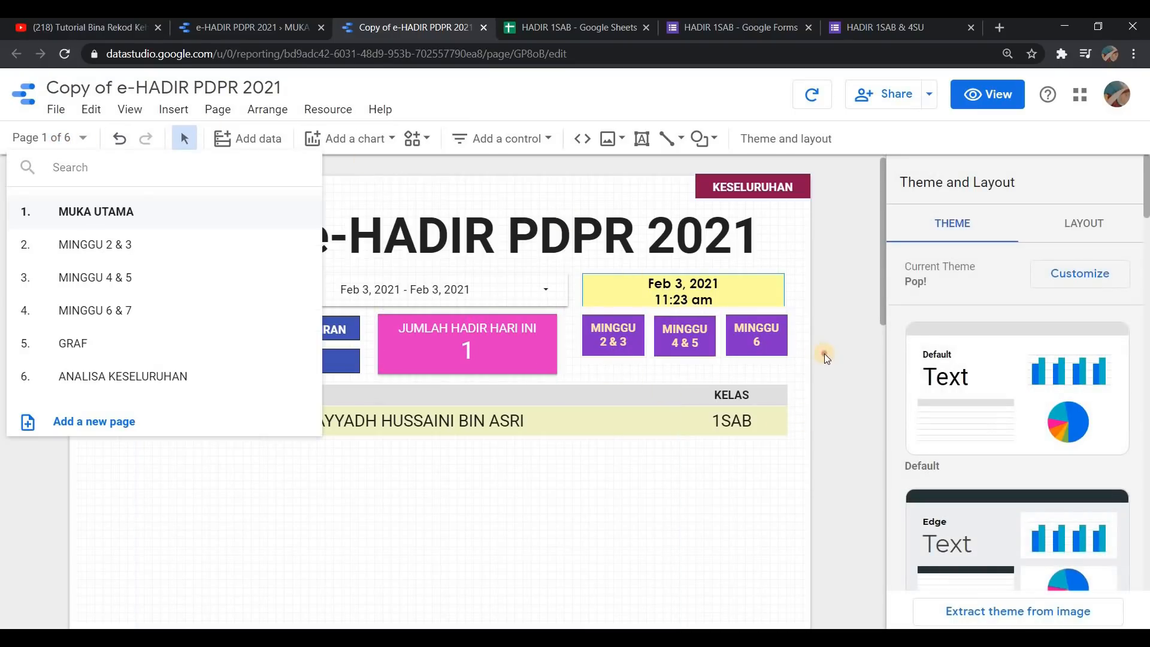
pyautogui.click(564, 270)
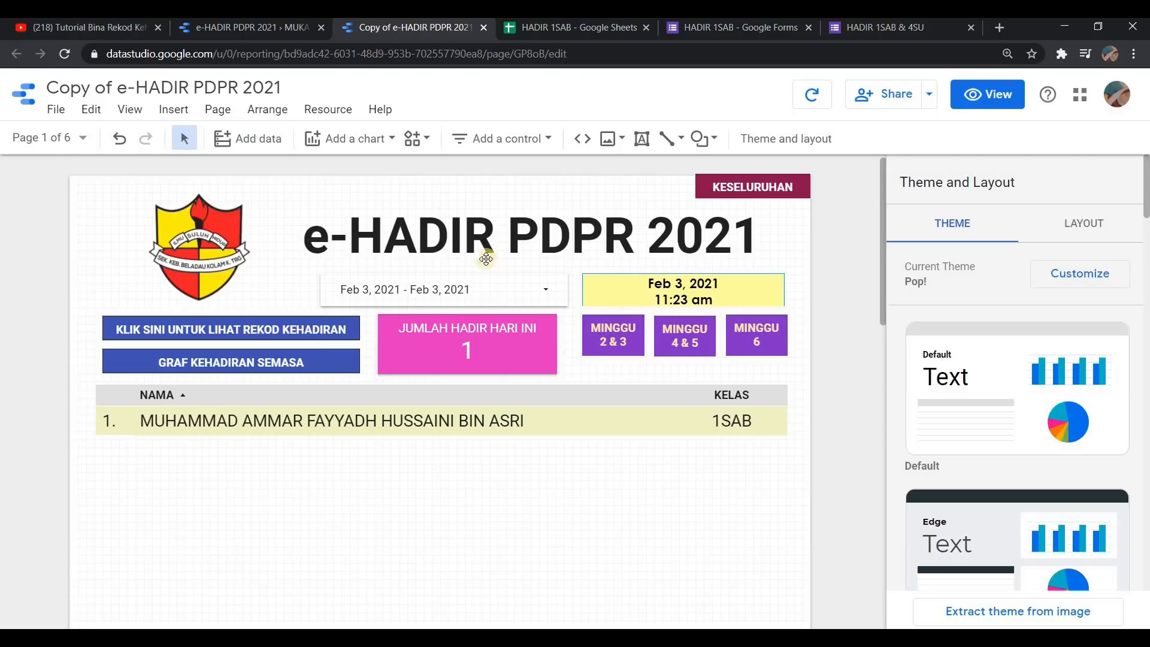
pyautogui.click(60, 142)
pyautogui.click(91, 246)
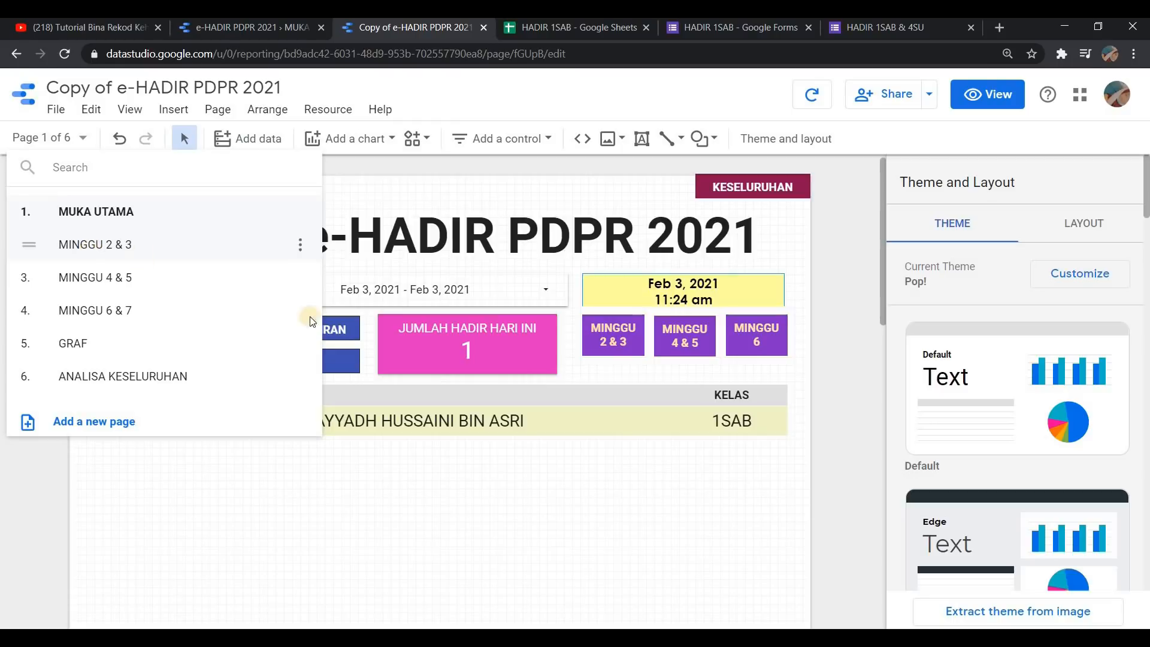
pyautogui.scroll(-5, 454, 428)
pyautogui.scroll(6, 410, 403)
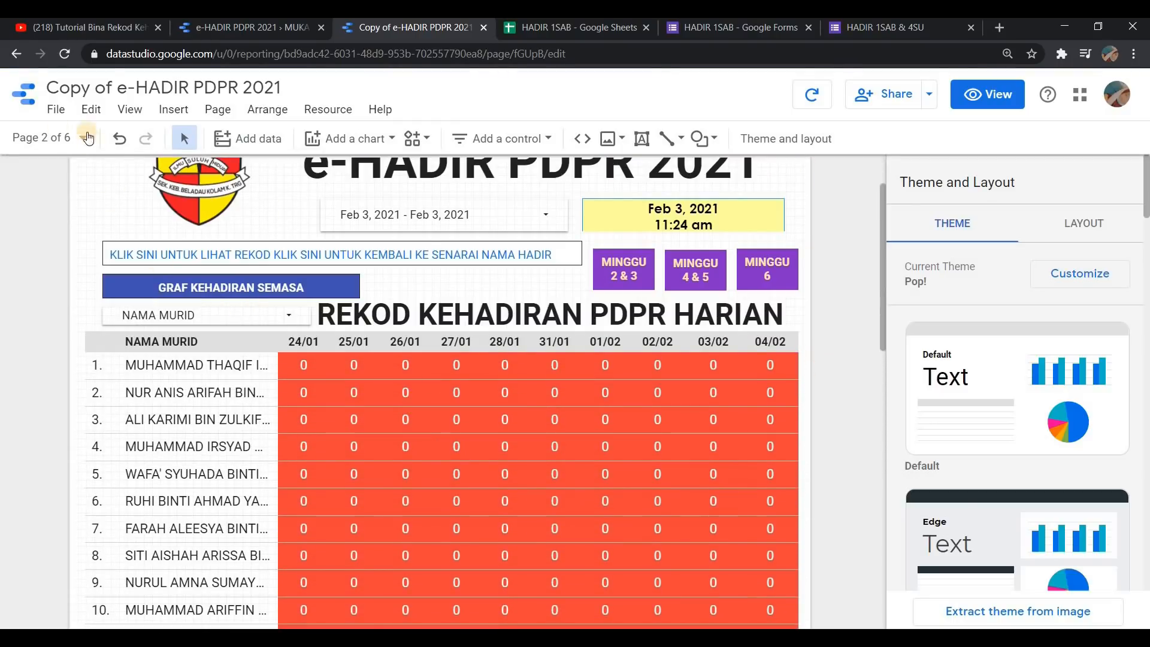
pyautogui.click(43, 139)
pyautogui.click(91, 278)
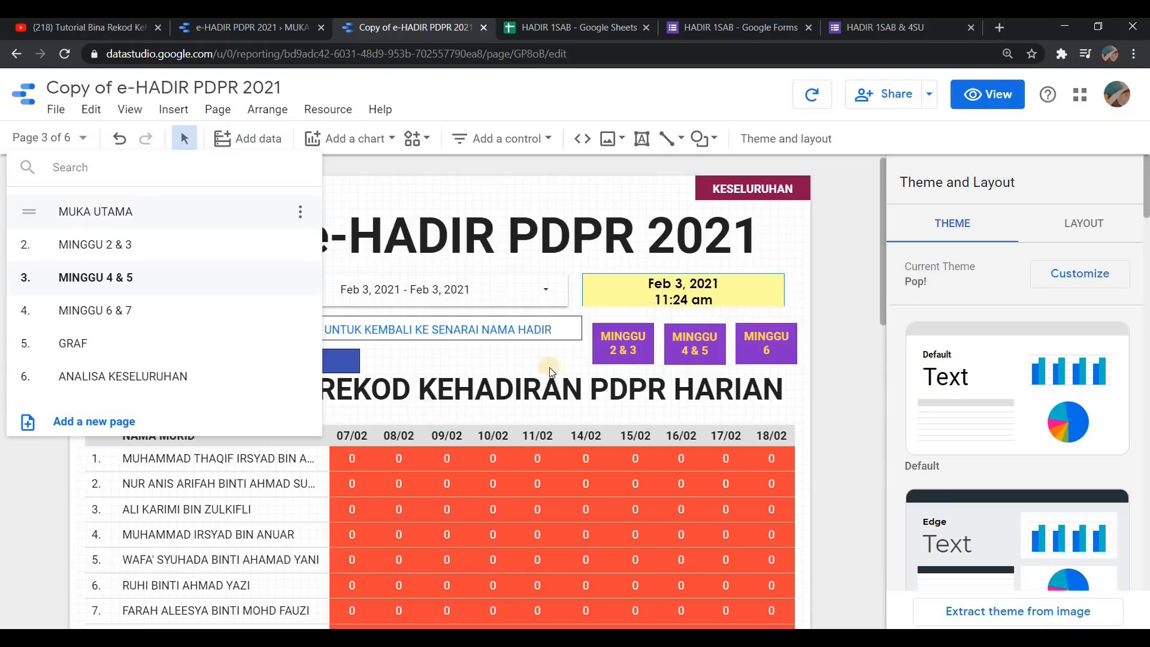
pyautogui.click(866, 258)
# Select the school logo on the MUKA UTAMA page and look at the options for inserting an image
pyautogui.click(216, 250)
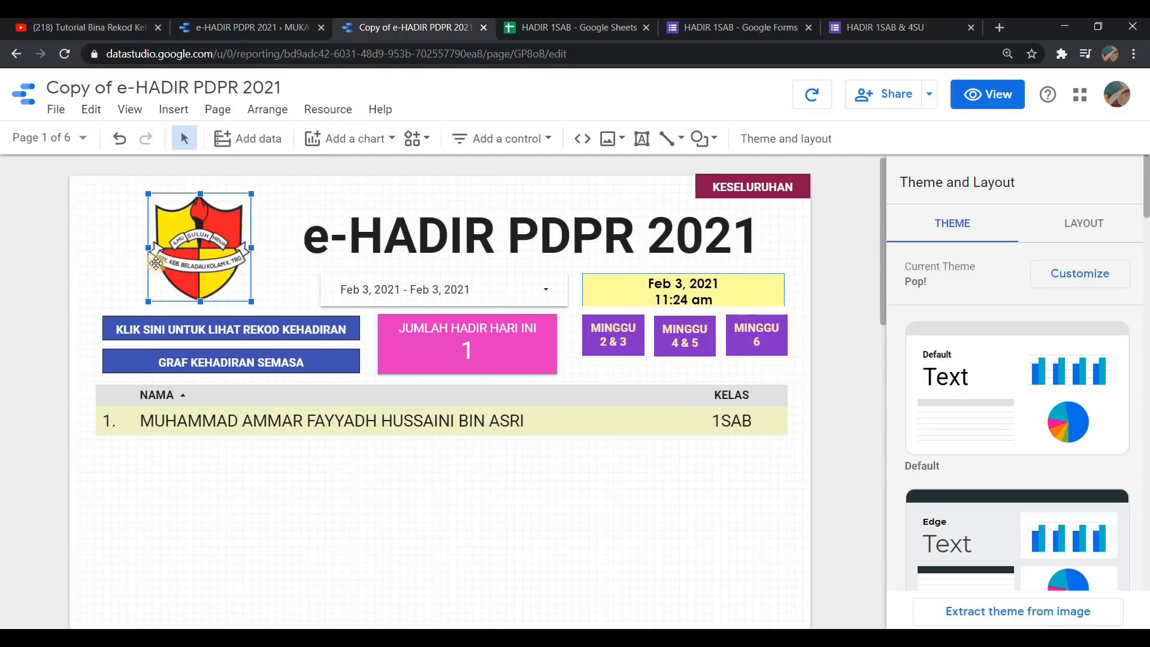
pyautogui.click(608, 140)
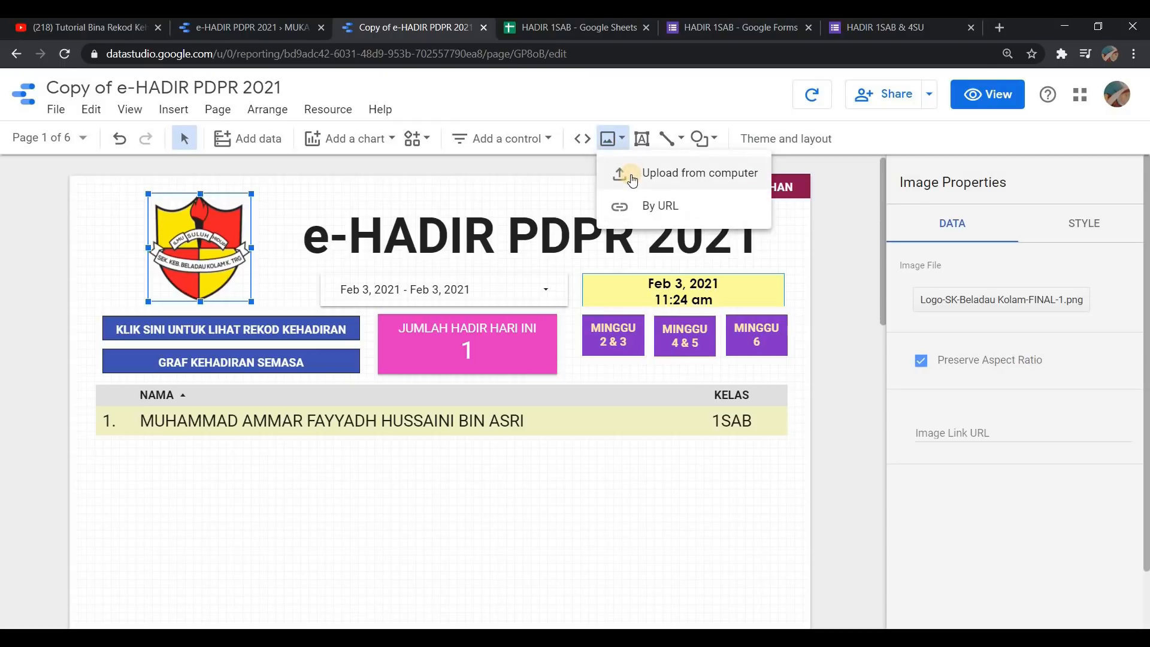
pyautogui.click(769, 266)
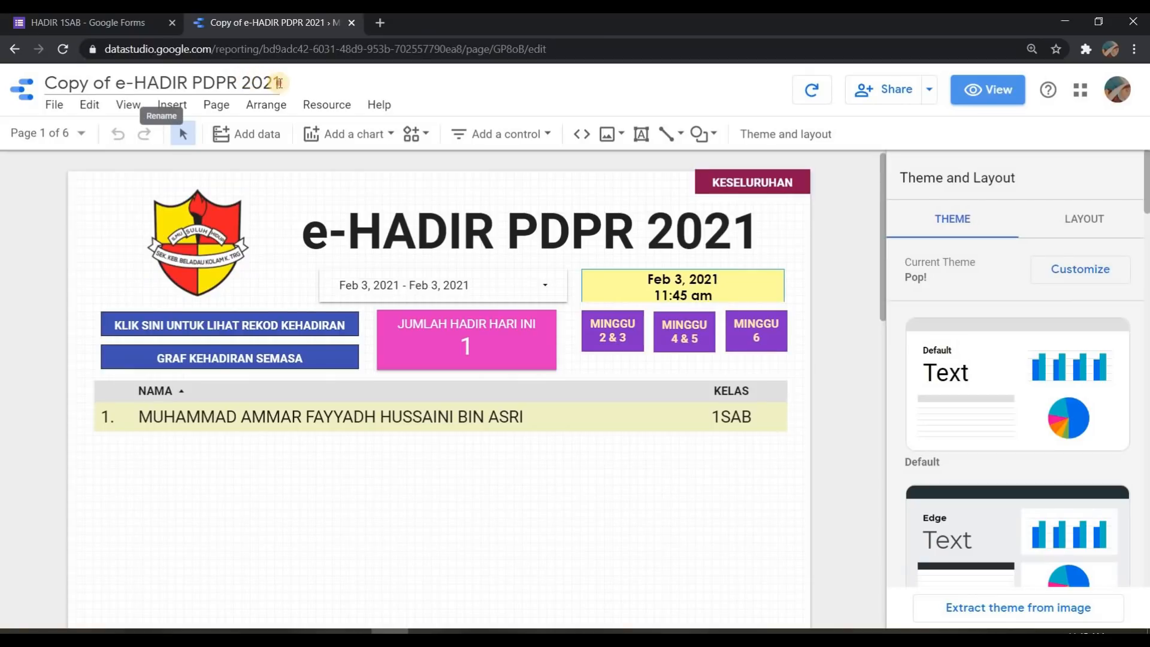
# Rename the report as e-HADIR 1SAB 4SU 2021
pyautogui.click(279, 83)
pyautogui.click(135, 84)
pyautogui.moveTo(116, 83); pyautogui.dragTo(44, 82)
pyautogui.press('BackSpace')
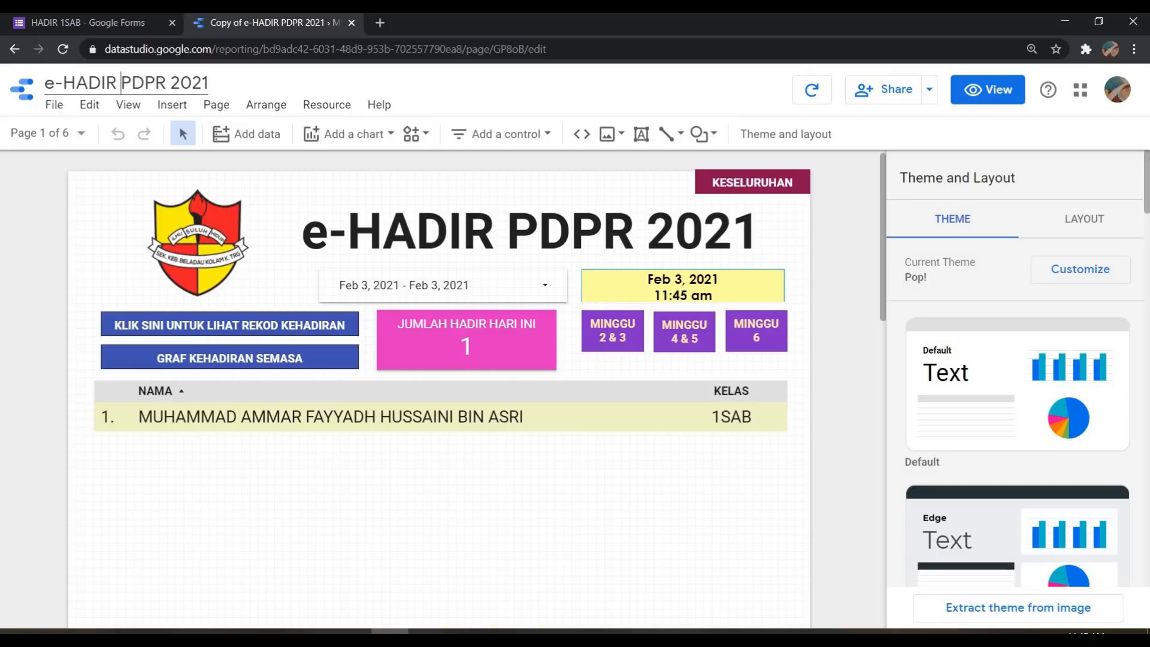
pyautogui.moveTo(121, 83); pyautogui.dragTo(156, 82)
pyautogui.write('1sa')
pyautogui.press('BackSpace')
pyautogui.press('BackSpace')
pyautogui.press('capslock')
pyautogui.write('SAB')
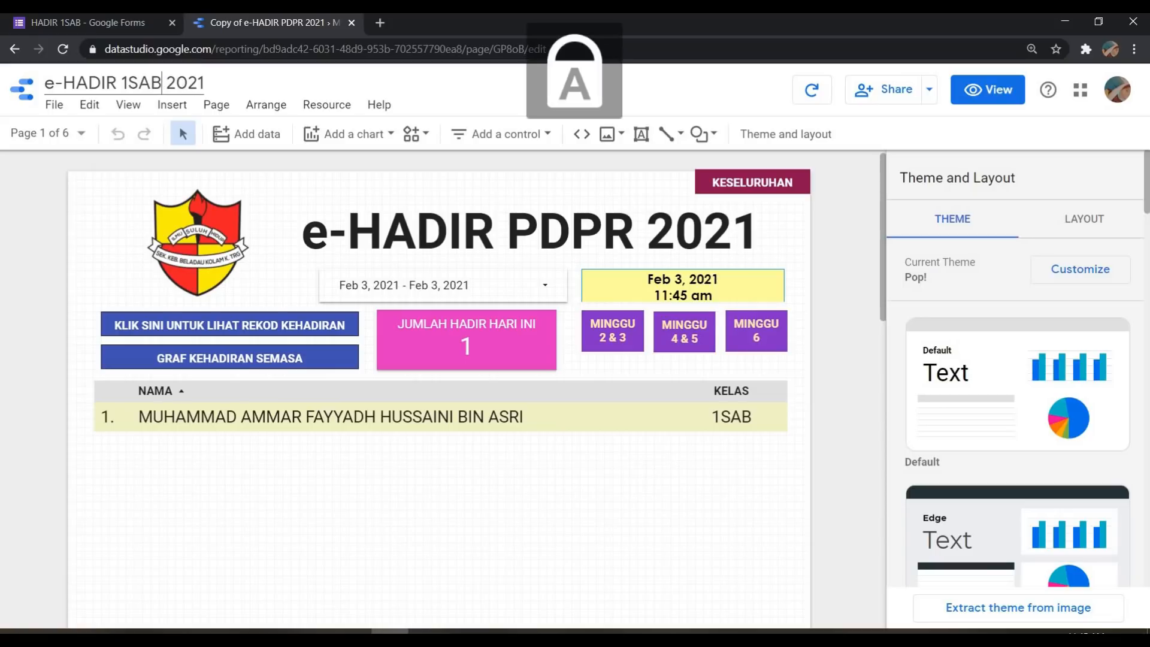
pyautogui.write(' 4SU')
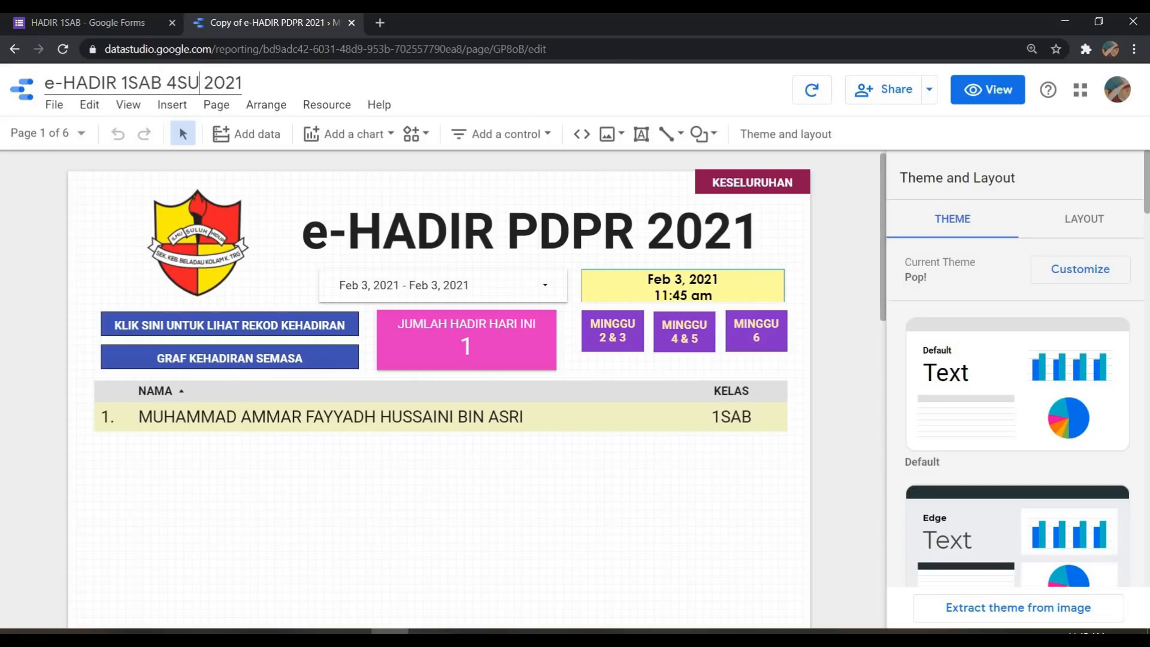
pyautogui.click(824, 330)
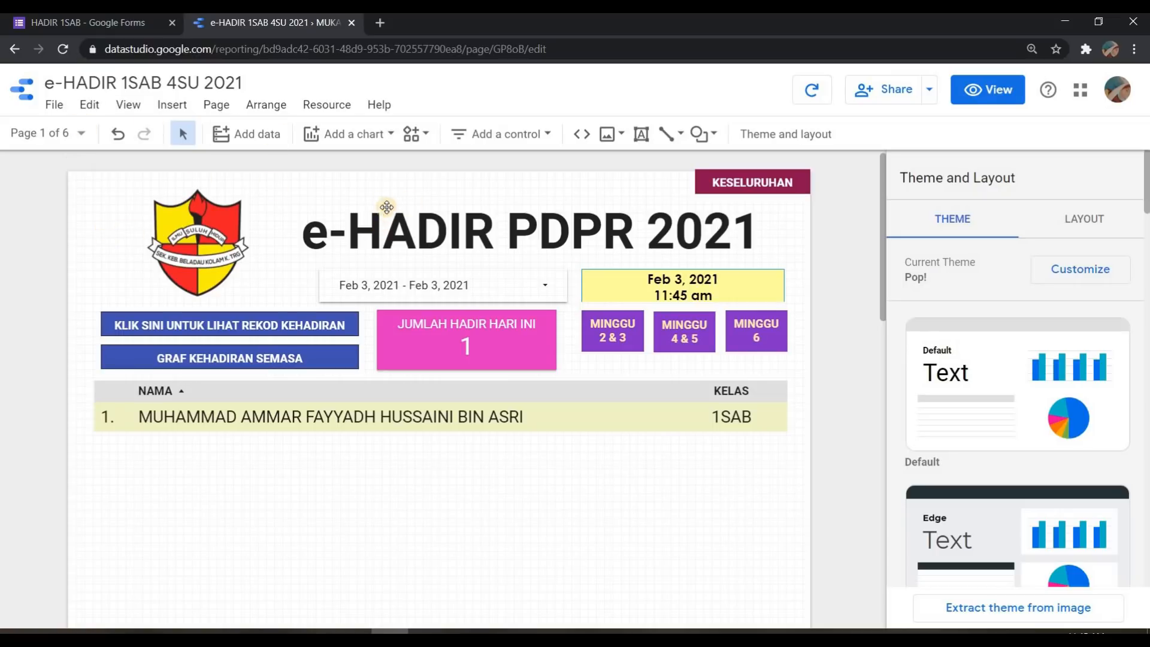
# Switch to the HADIR 1SAB form, dismiss the tour offer and copy the form's shortened share link
pyautogui.click(112, 23)
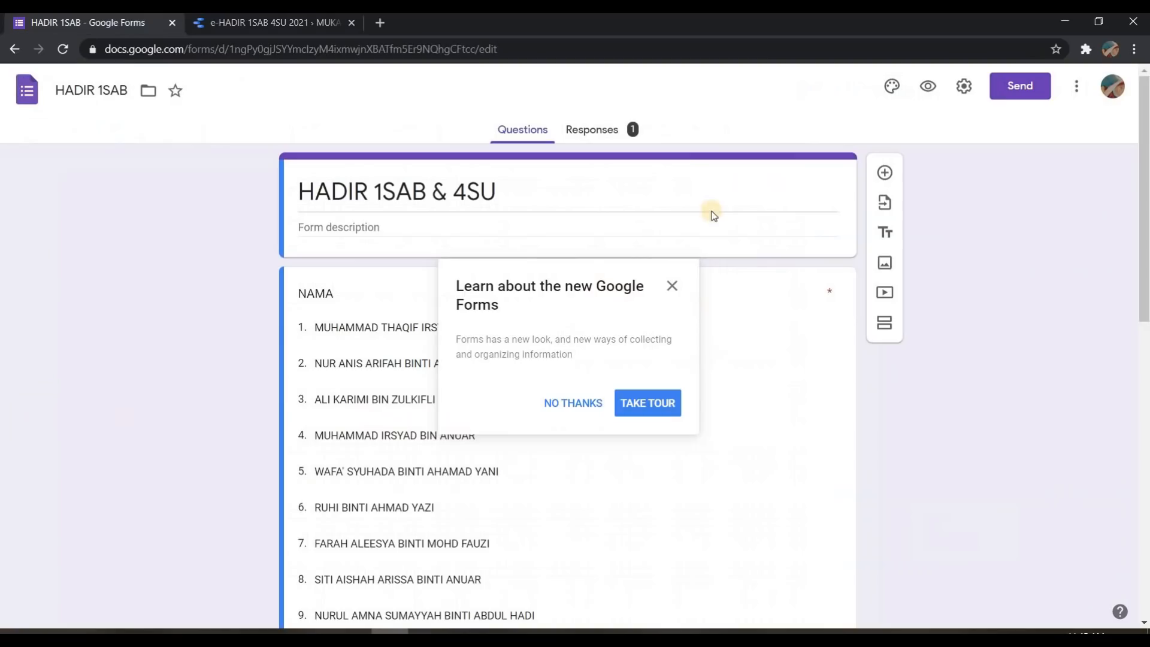
pyautogui.click(1012, 87)
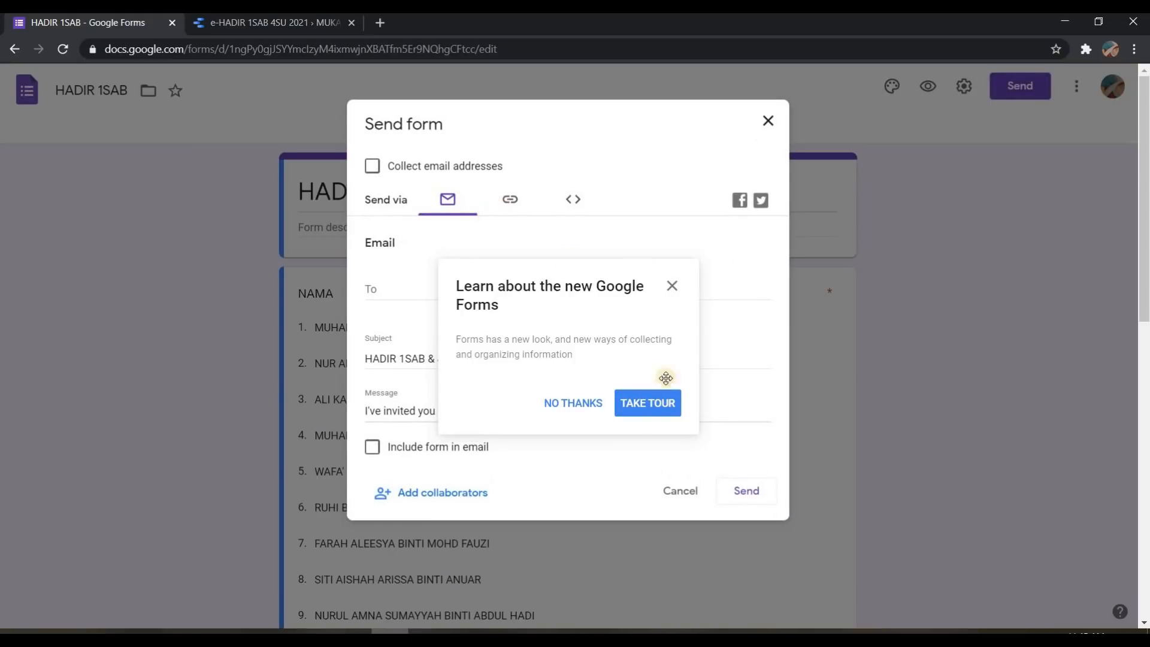
pyautogui.click(589, 409)
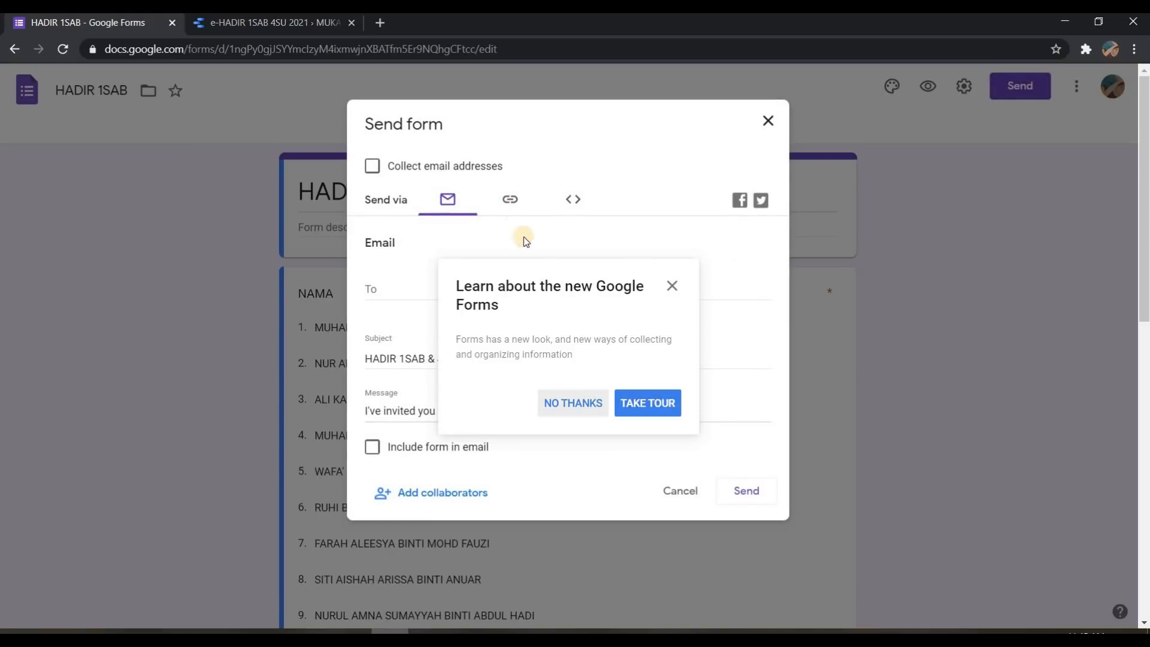
pyautogui.click(515, 204)
pyautogui.click(372, 296)
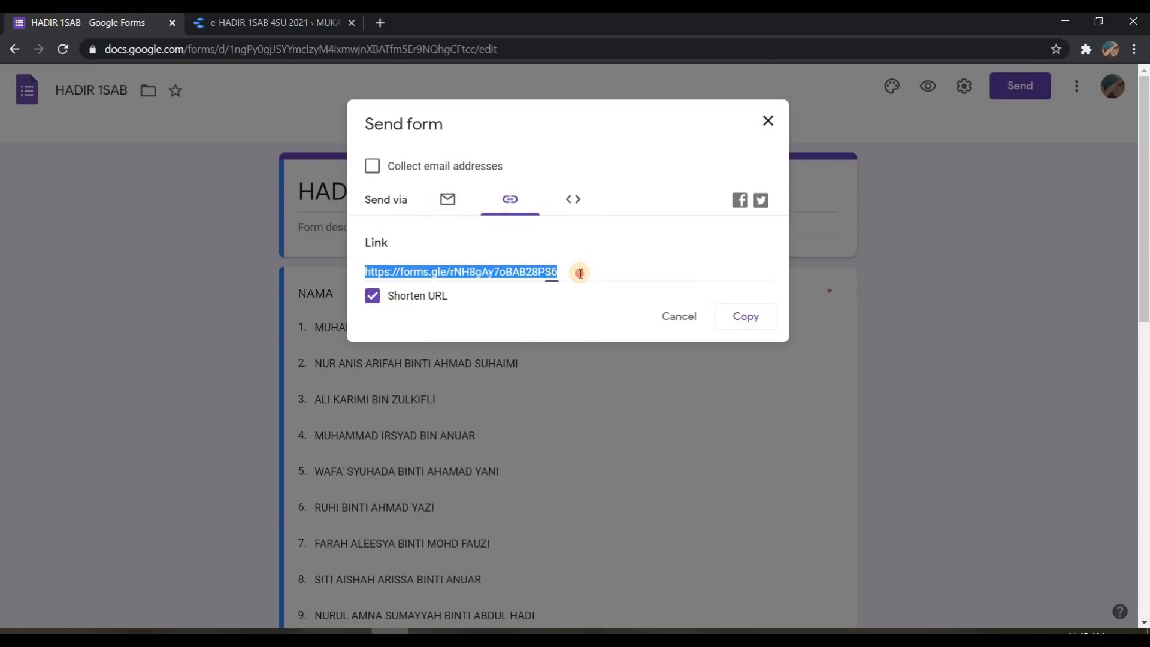
pyautogui.moveTo(433, 274); pyautogui.dragTo(440, 271)
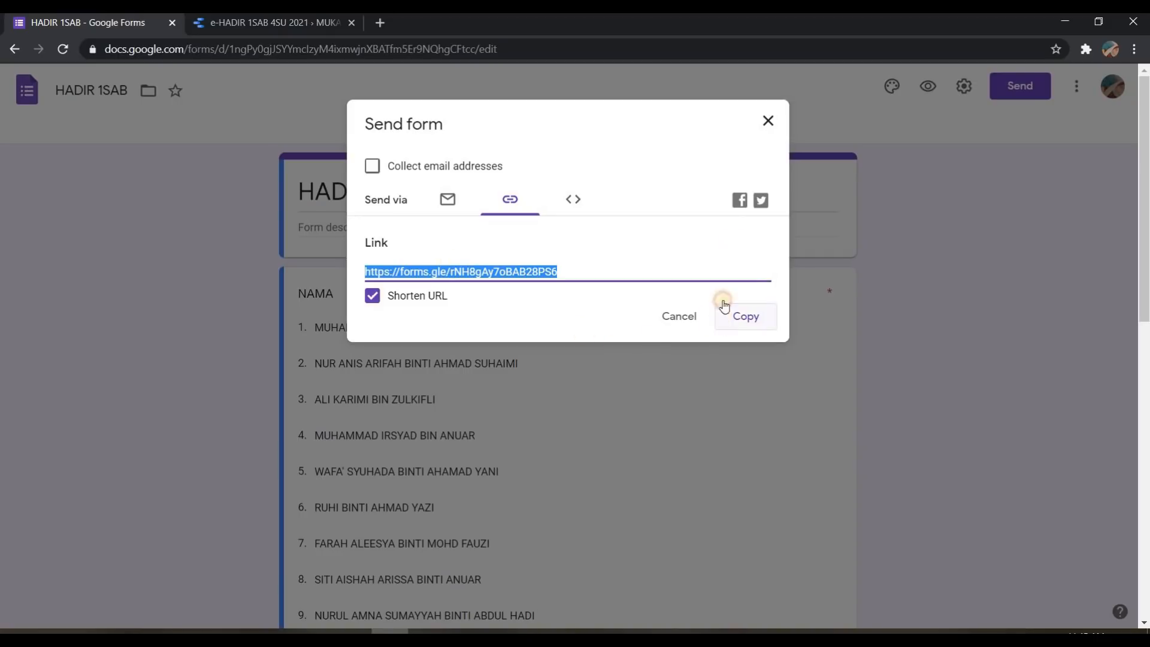
pyautogui.click(721, 327)
pyautogui.click(764, 121)
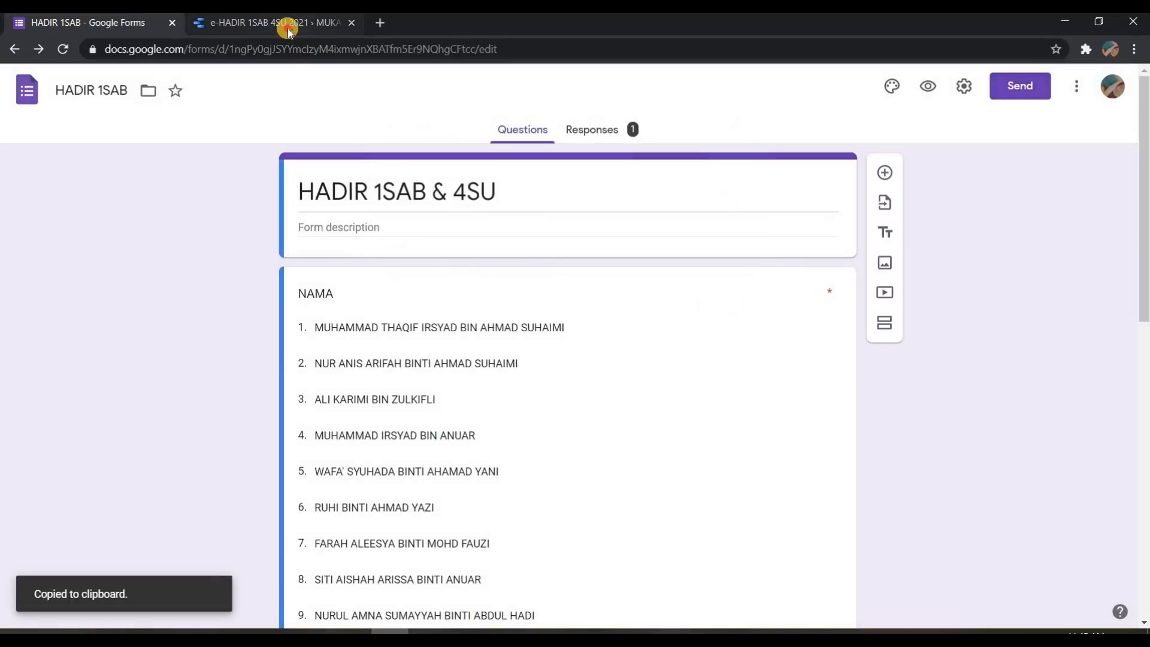
# Open the copied form link in a new browser tab
pyautogui.click(287, 28)
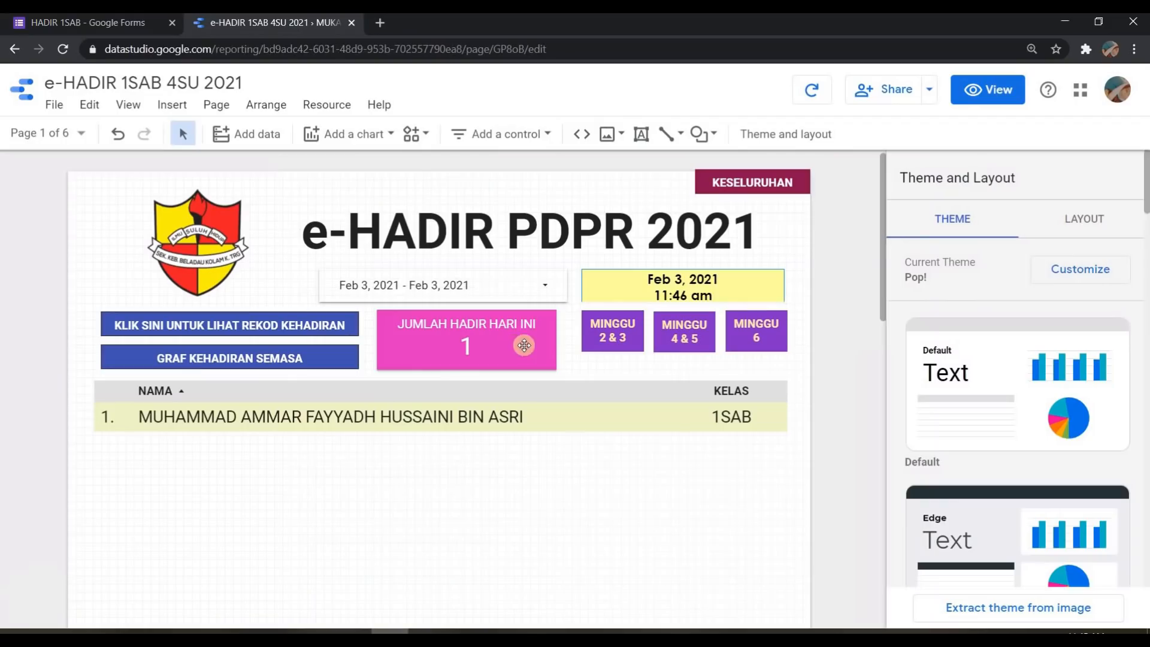
pyautogui.click(127, 22)
pyautogui.click(385, 24)
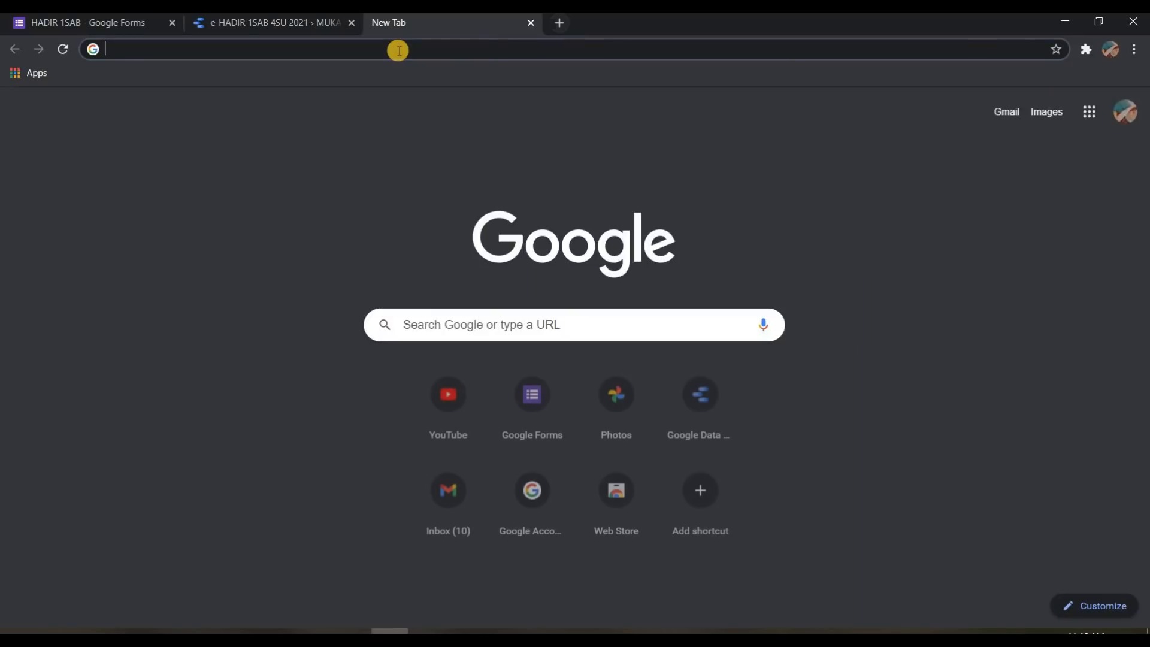
pyautogui.hotkey('ctrl', 'v')
pyautogui.press('Return')
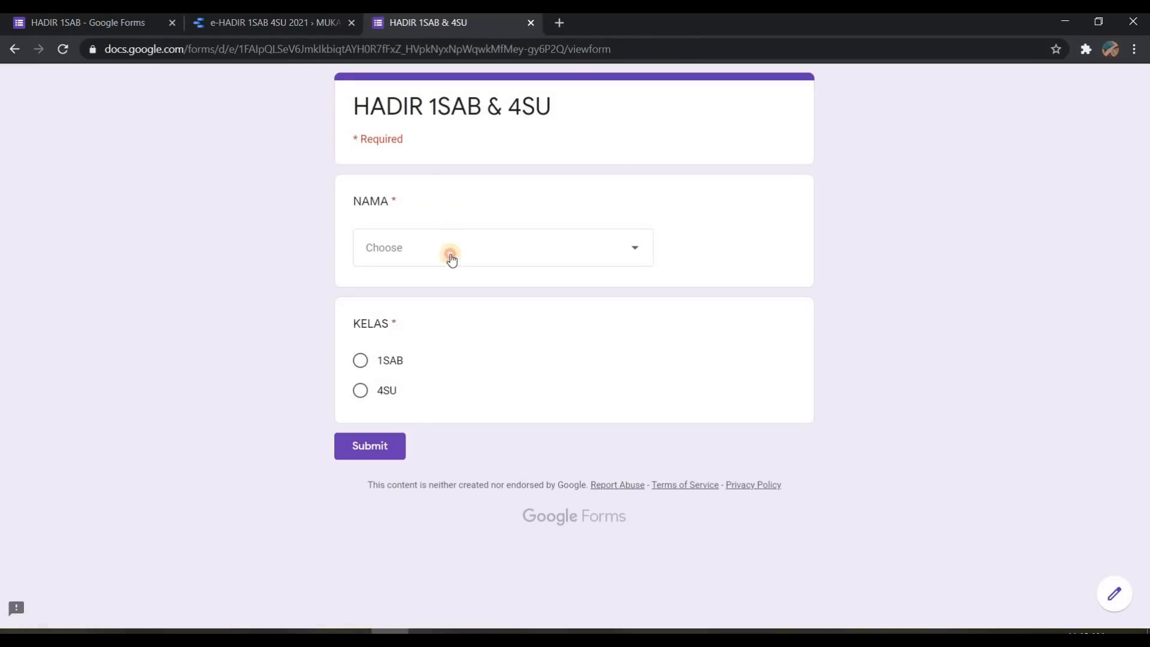
# Submit a test attendance response with a student's name from the NAMA list and KELAS set to 4SU
pyautogui.click(452, 255)
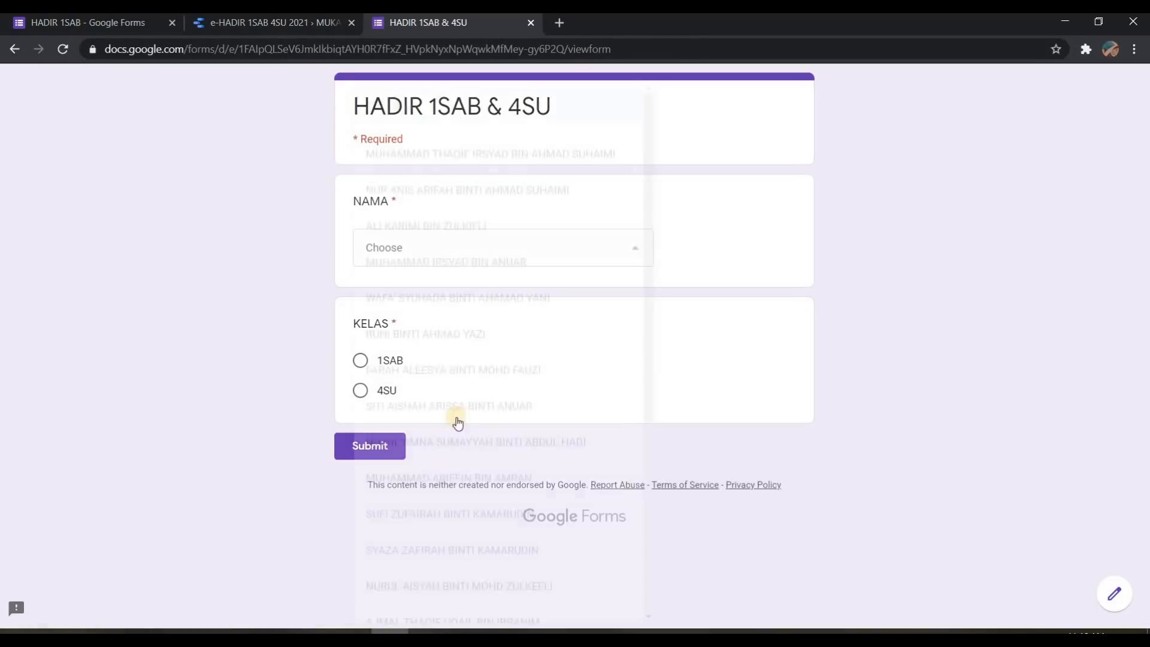
pyautogui.scroll(-3, 453, 459)
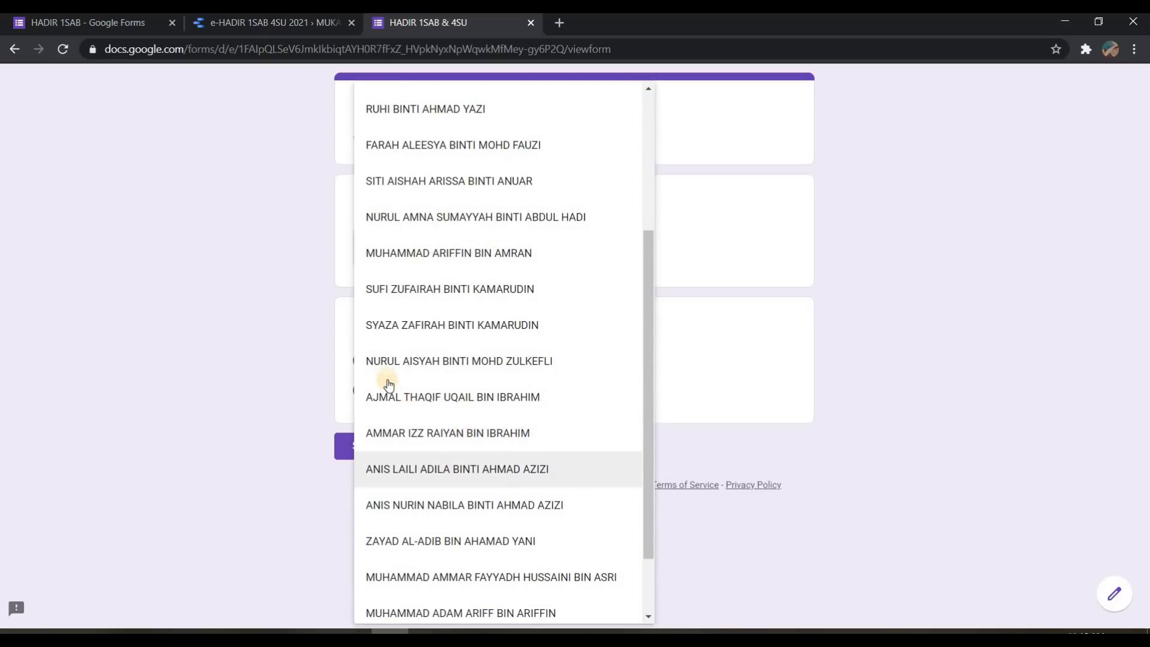
pyautogui.click(361, 391)
pyautogui.click(400, 444)
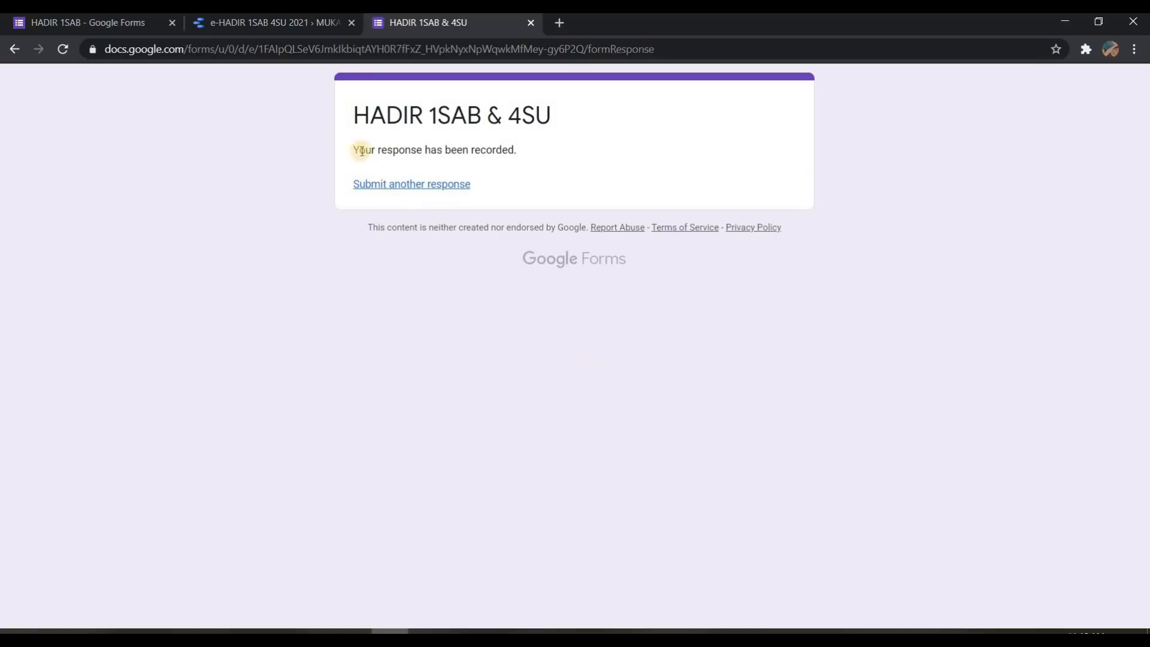
# Refresh the report's data, examine the daily attendance table on the MINGGU 2 & 3 page and return to MUKA UTAMA
pyautogui.click(300, 19)
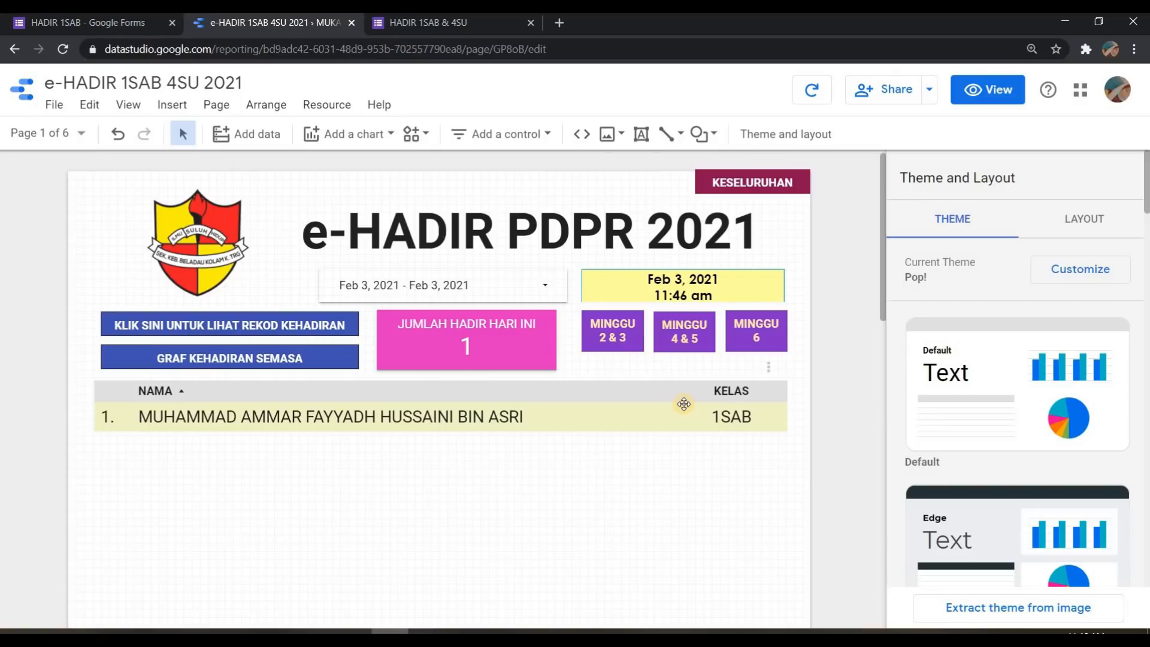
pyautogui.click(813, 97)
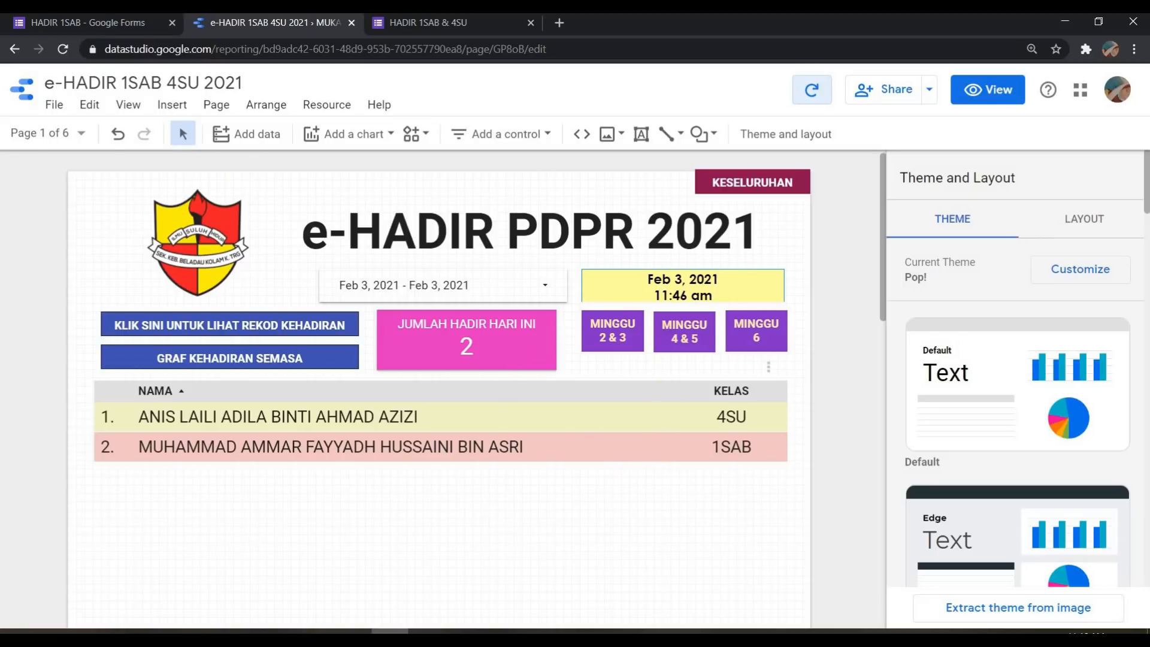
pyautogui.click(58, 136)
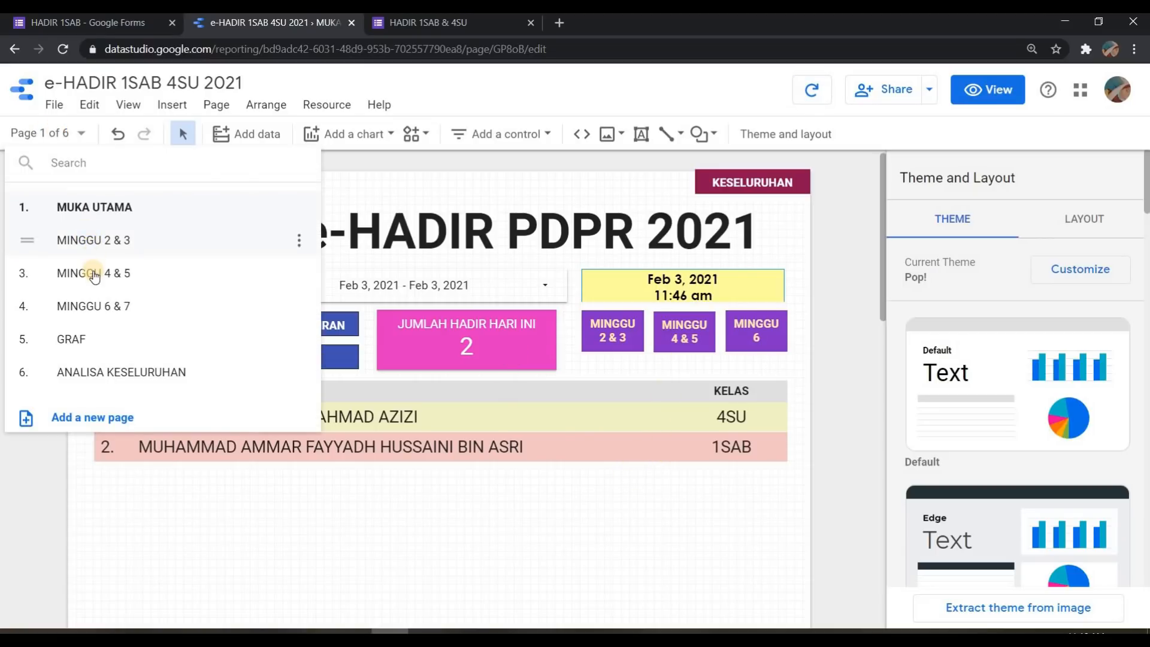
pyautogui.click(130, 239)
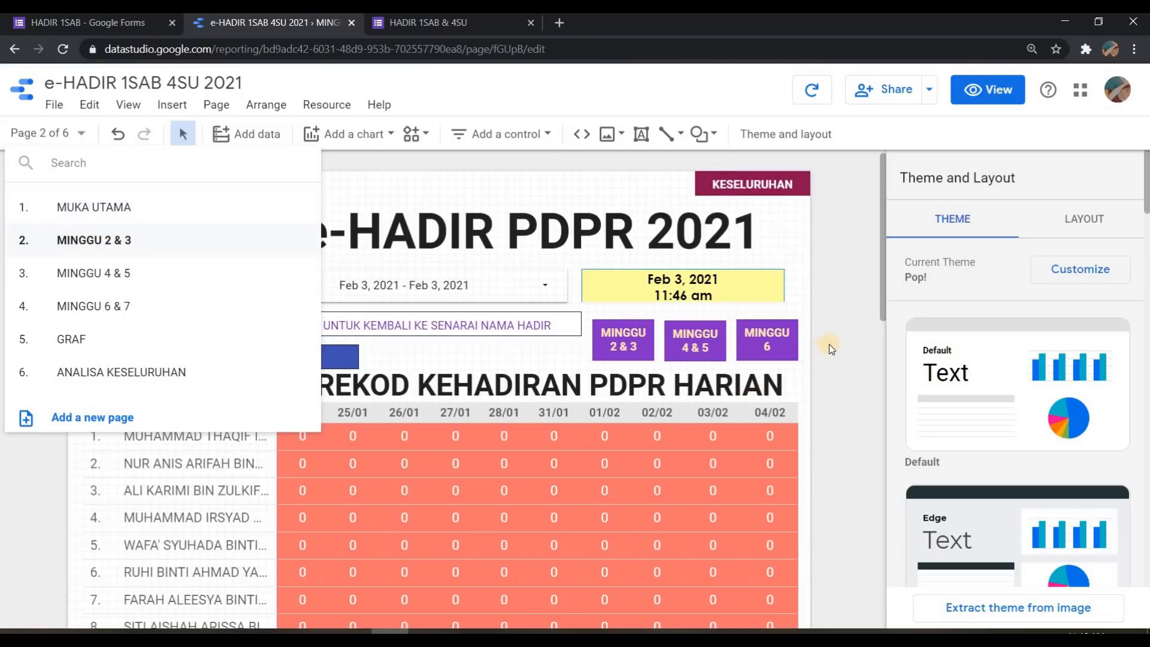
pyautogui.scroll(-6, 701, 432)
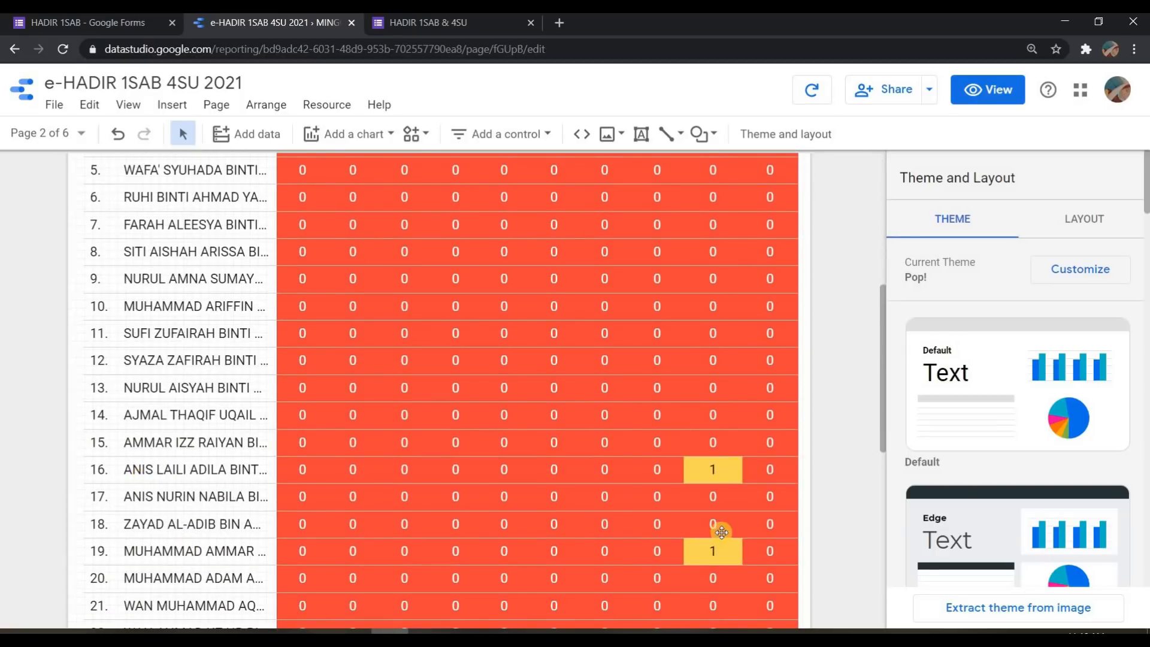
pyautogui.scroll(-4, 721, 530)
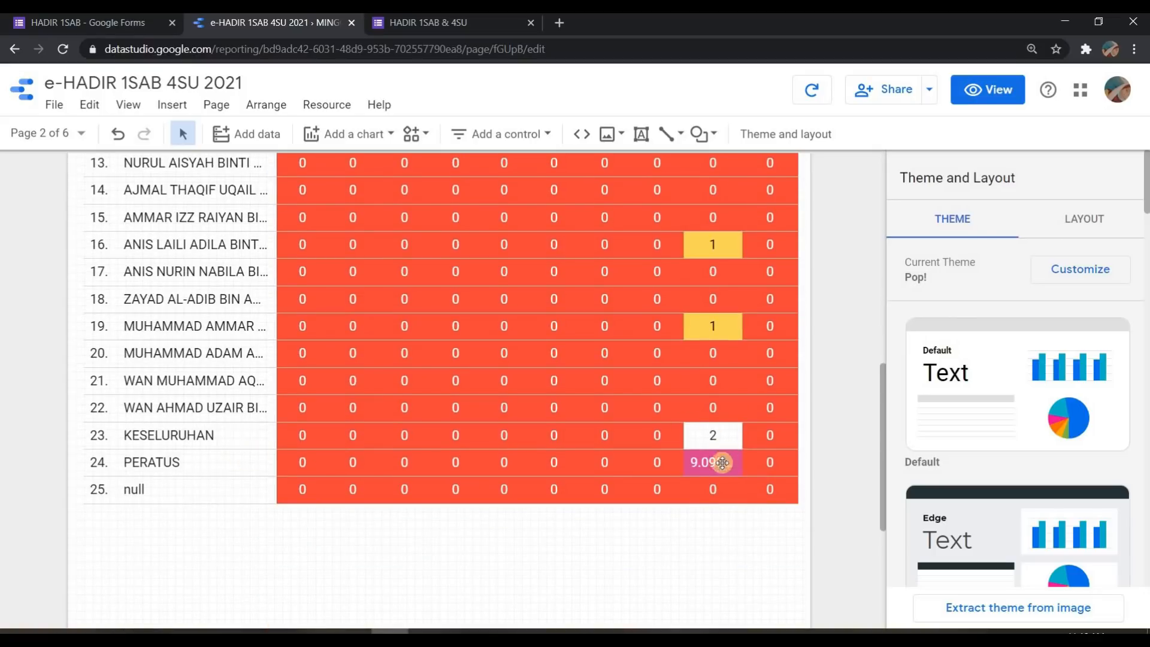
pyautogui.scroll(8, 734, 445)
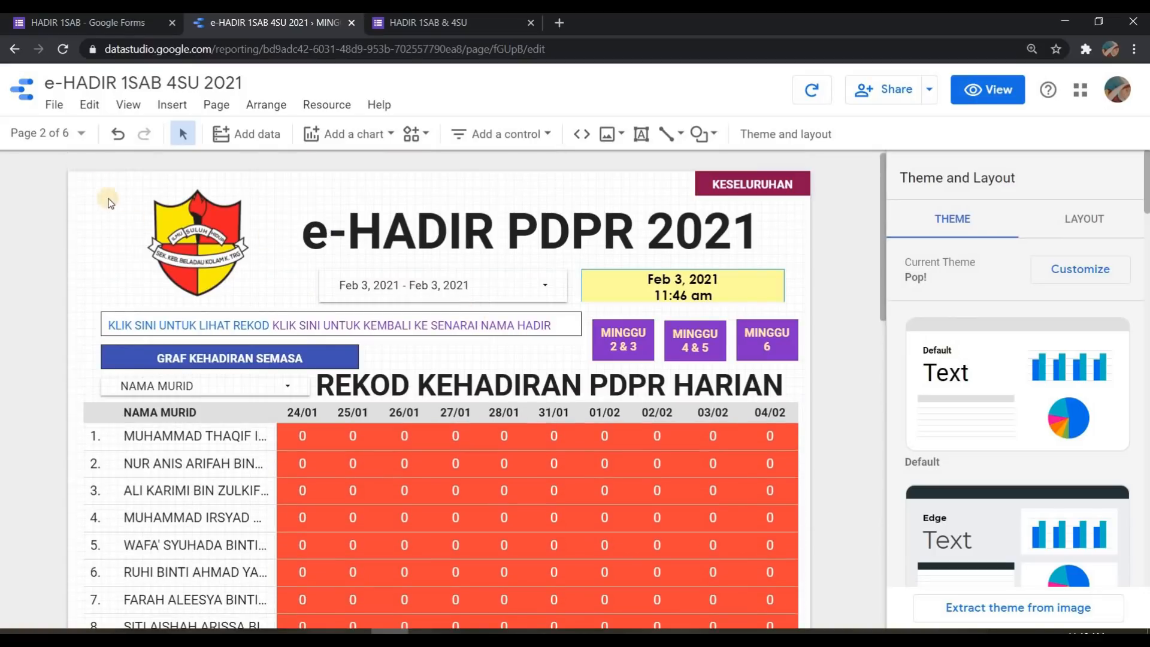
pyautogui.click(61, 211)
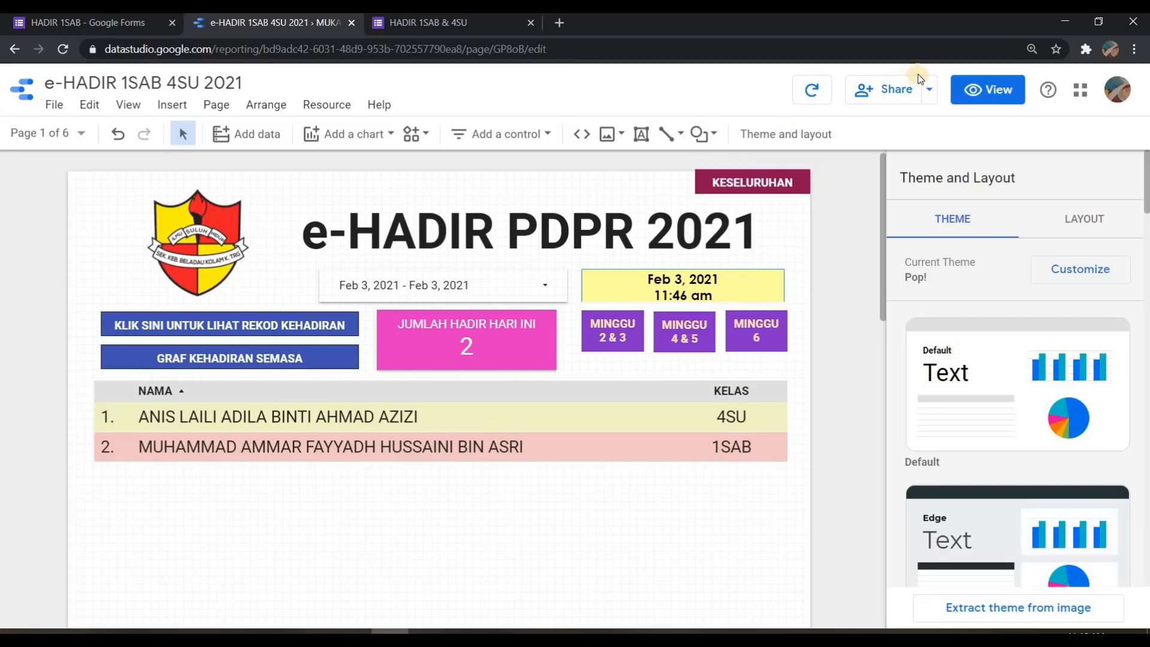
# Set the report's link sharing to "Anyone with the link can view", copy the link and save the access change
pyautogui.click(905, 94)
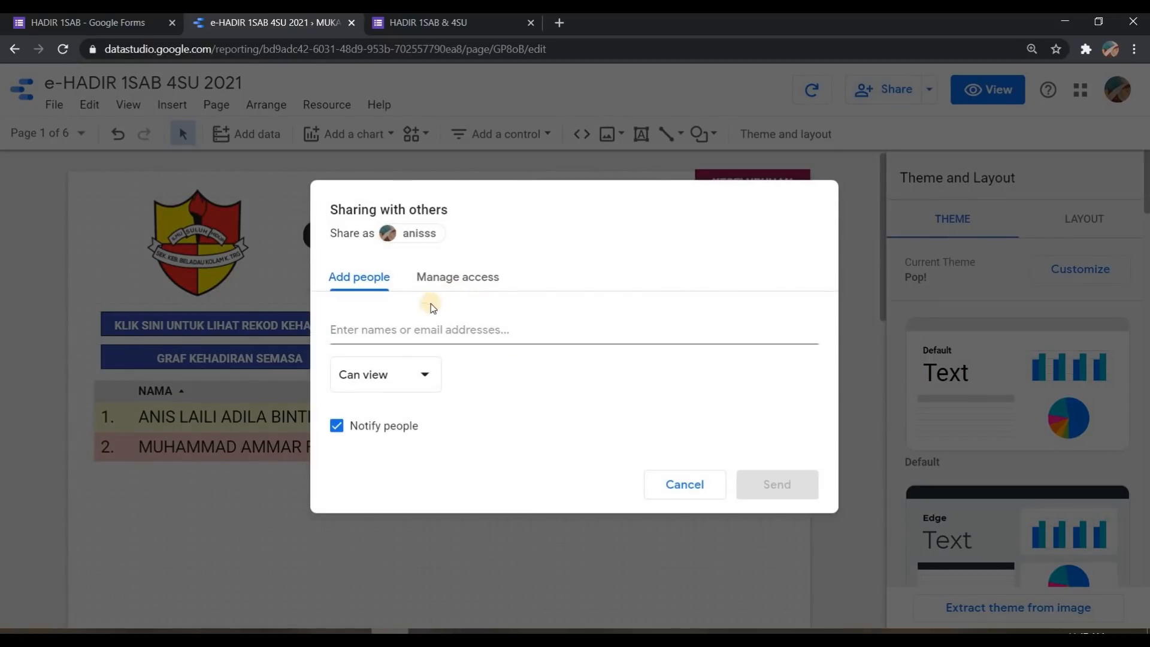
pyautogui.click(400, 374)
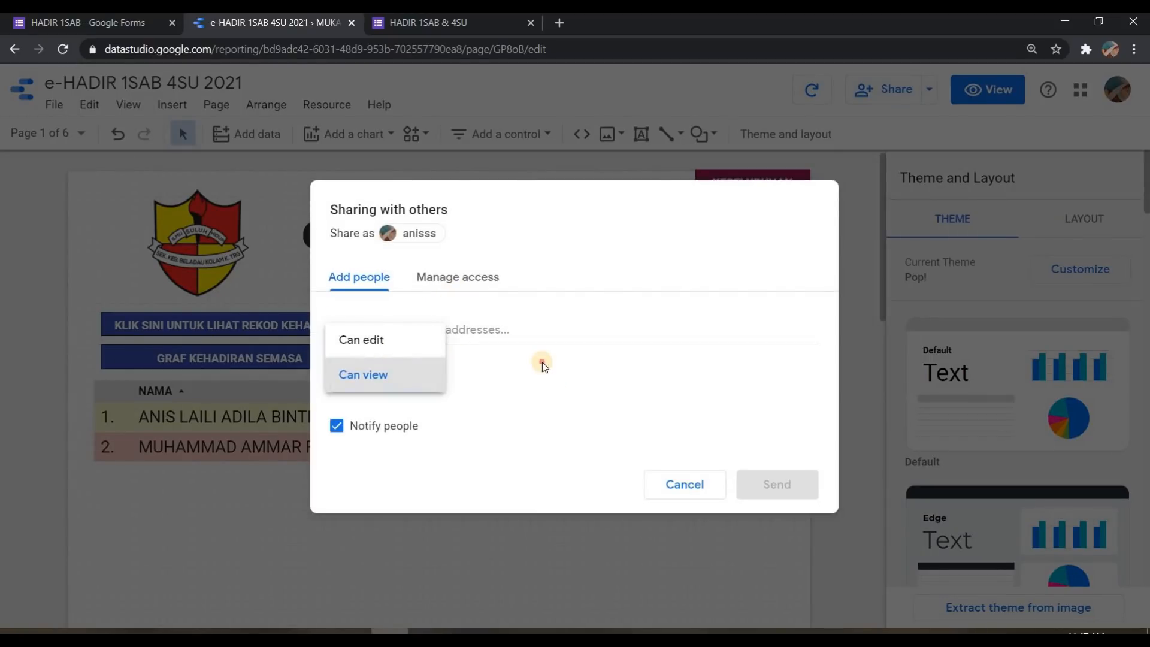
pyautogui.click(466, 281)
pyautogui.click(452, 290)
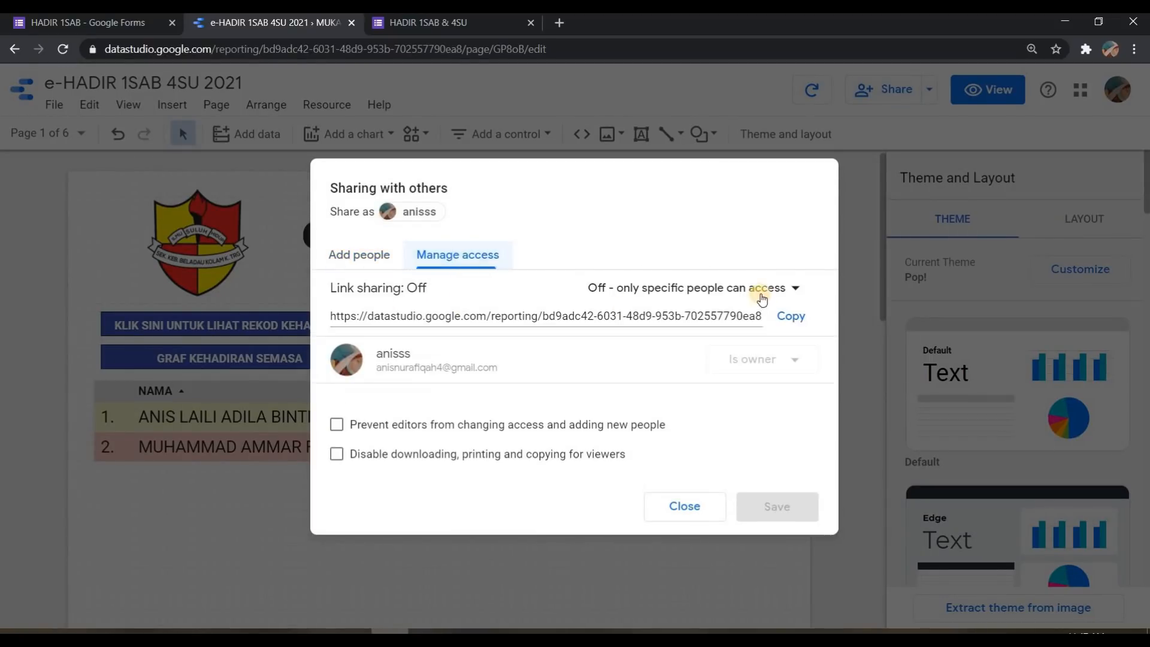
pyautogui.click(657, 289)
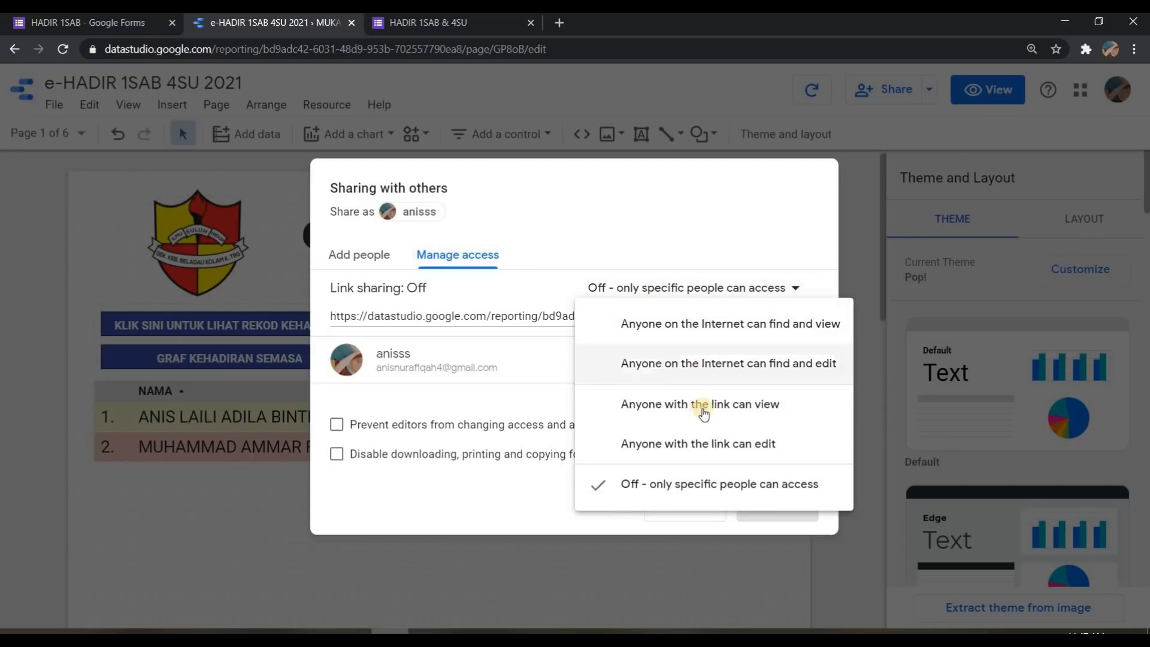
pyautogui.click(732, 405)
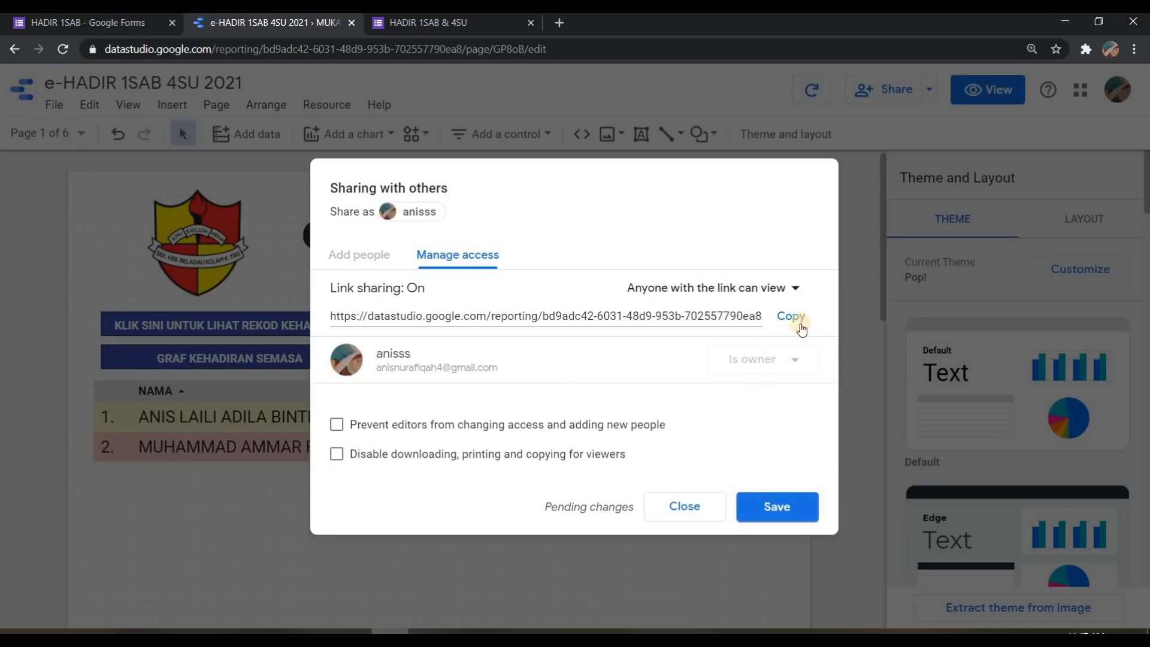
pyautogui.click(784, 318)
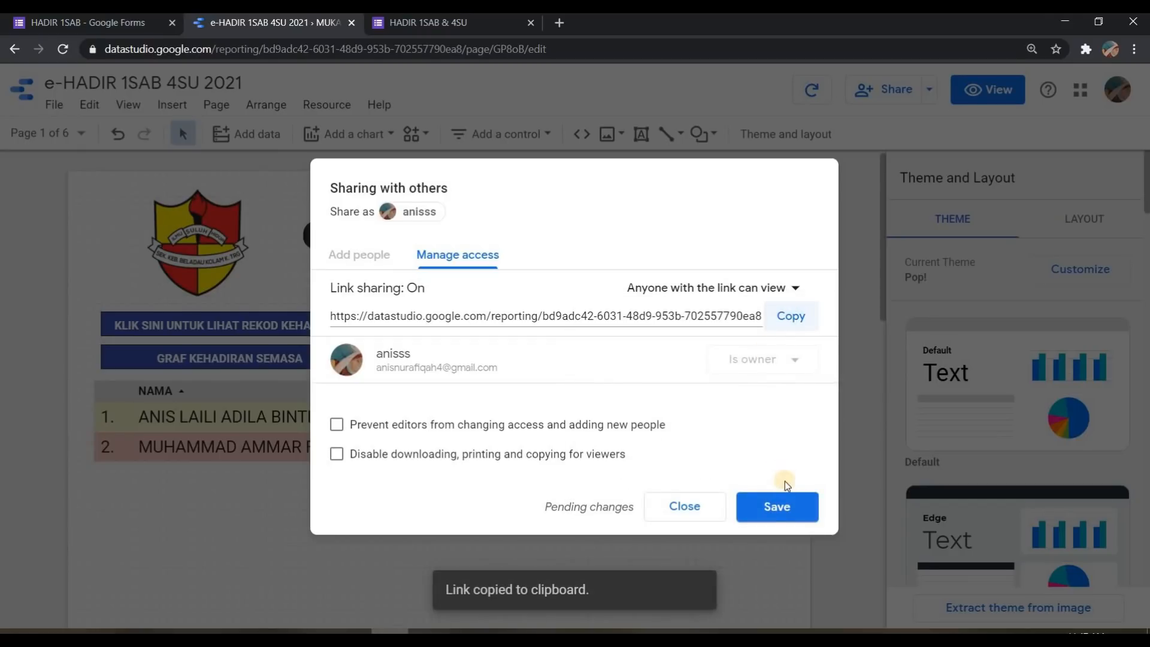
pyautogui.click(773, 512)
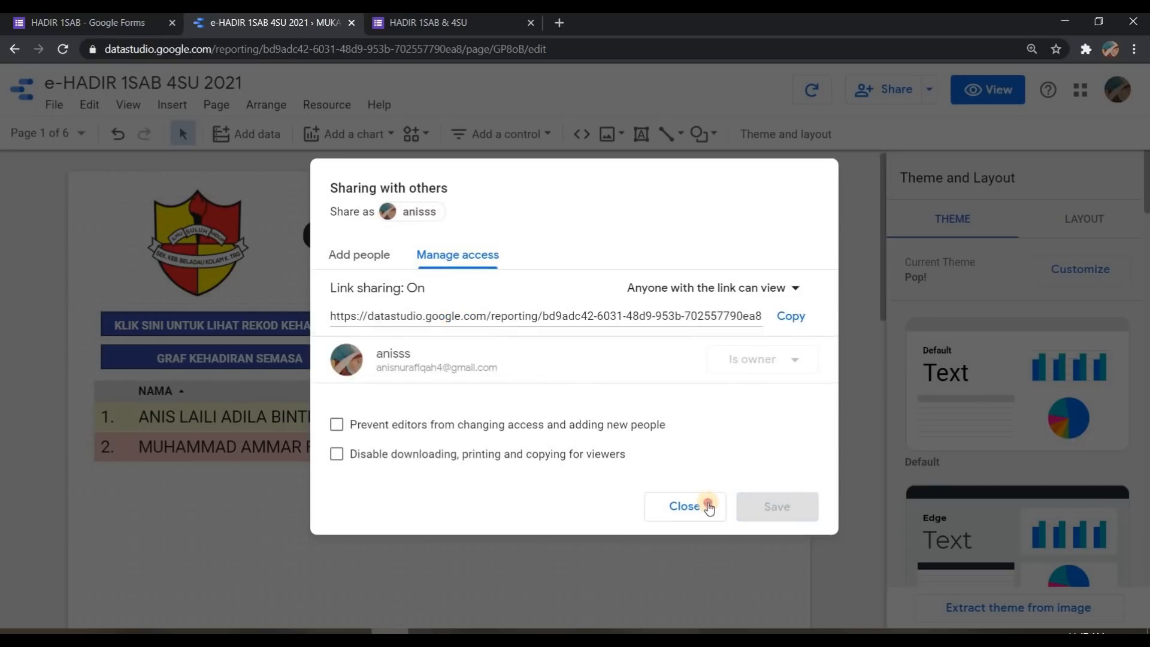
pyautogui.click(694, 503)
# Switch to WhatsApp, search for 4SU, open the English class group chat and paste the report link as a message
pyautogui.click(130, 632)
pyautogui.click(165, 96)
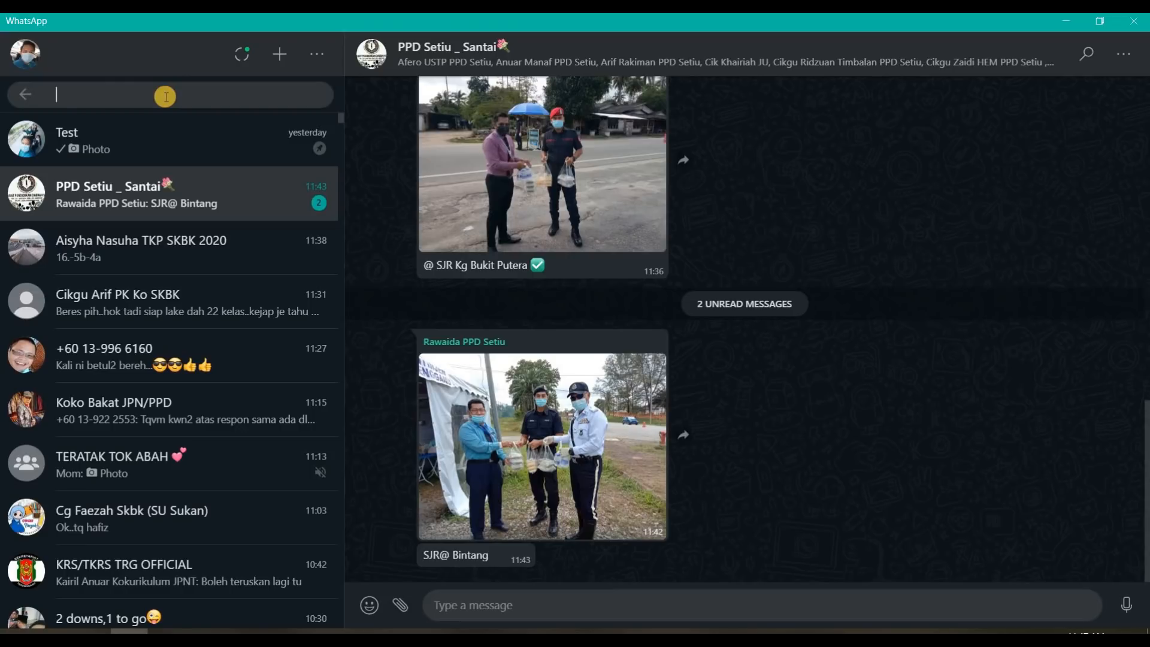
pyautogui.write('4SU')
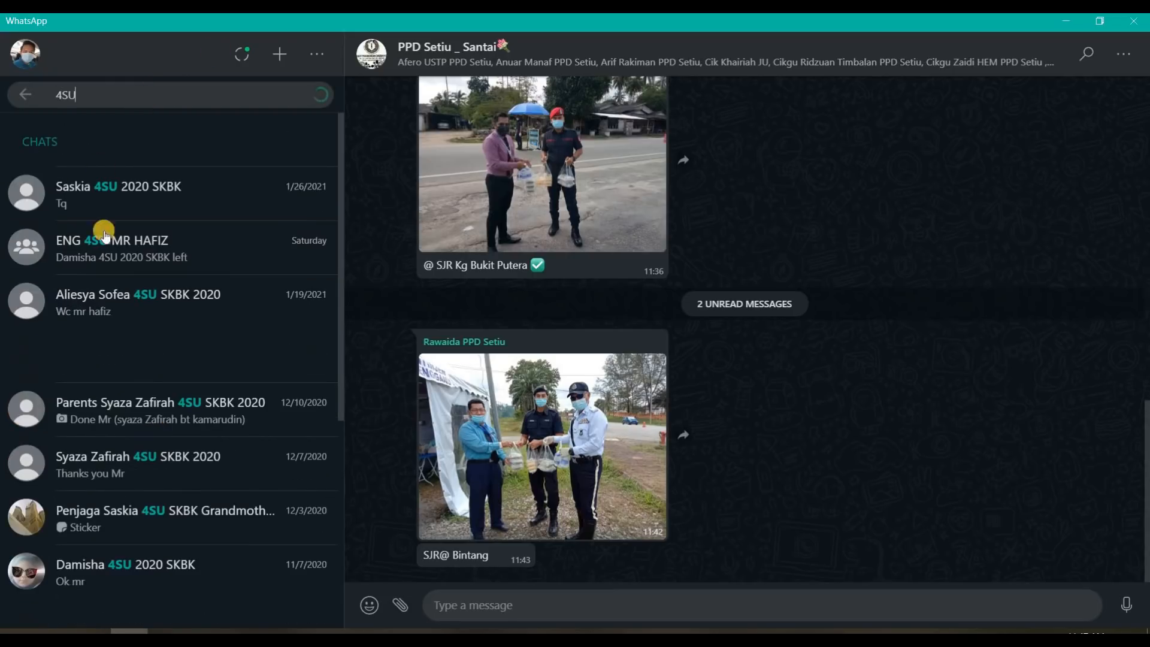
pyautogui.click(123, 233)
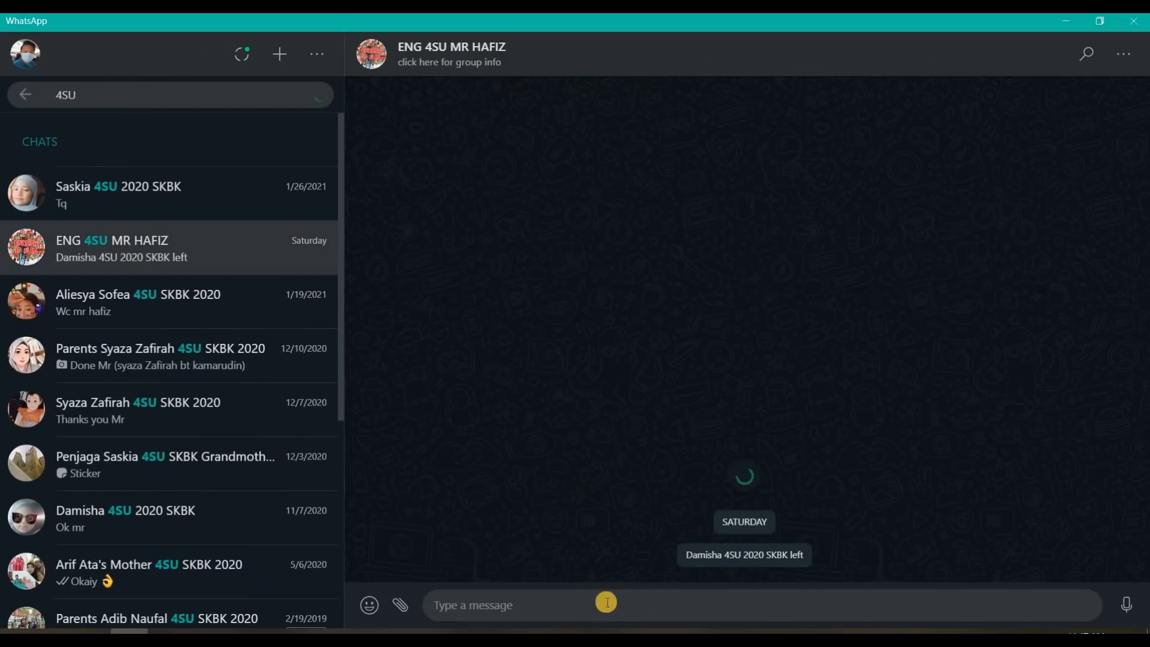
pyautogui.click(607, 602)
pyautogui.hotkey('ctrl', 'v')
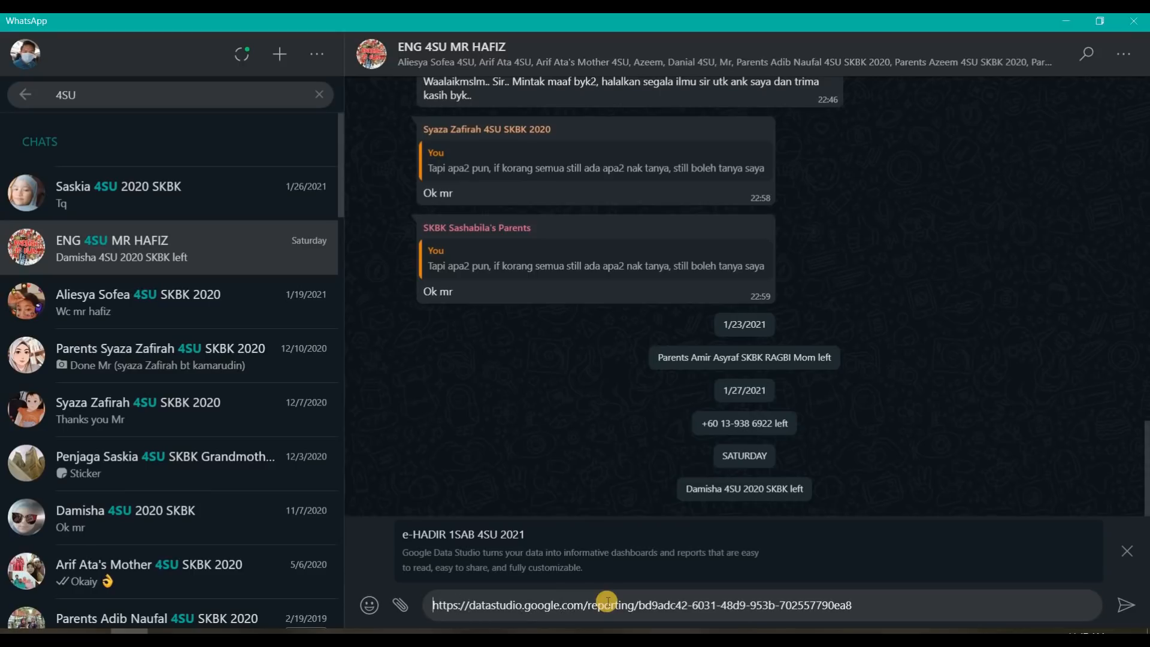
# Add the heading LIHAT KEHADIRAN HARIAN ANDA directly above the report link, and a separate TANDA KEHADIRAN heading at the start of the message
pyautogui.hotkey('shift', 'Return')
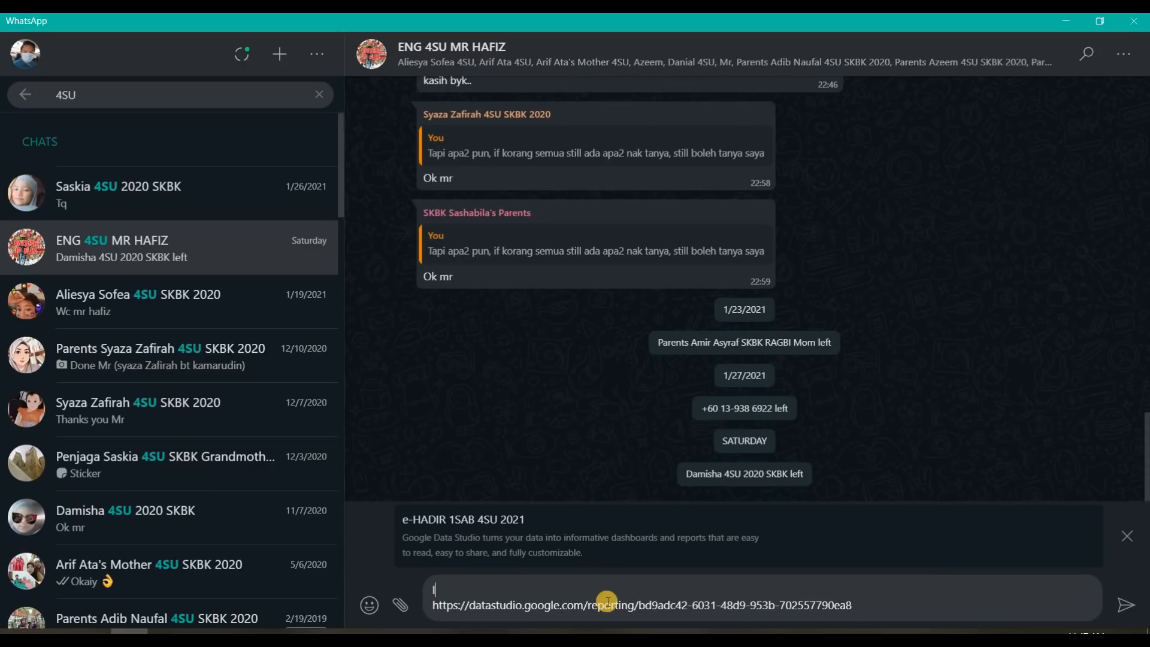
pyautogui.press('capslock')
pyautogui.write('l')
pyautogui.press('capslock')
pyautogui.press('BackSpace')
pyautogui.write('LIHAT KEHADIRAN HARIAN ANDA')
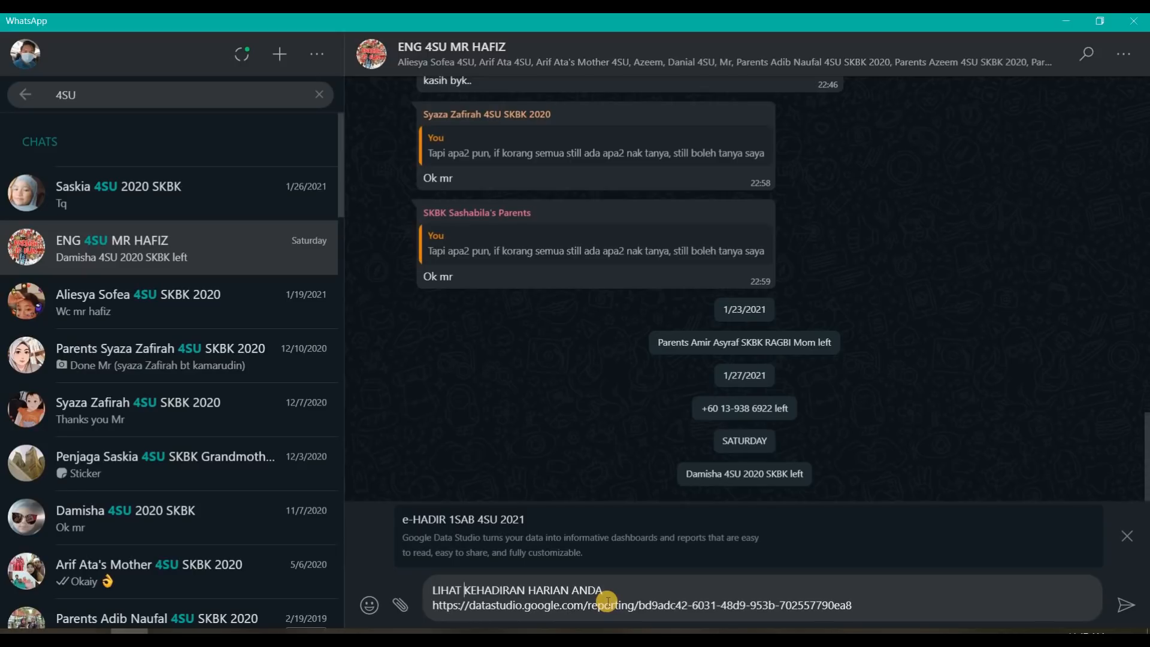
pyautogui.hotkey('shift', 'Return')
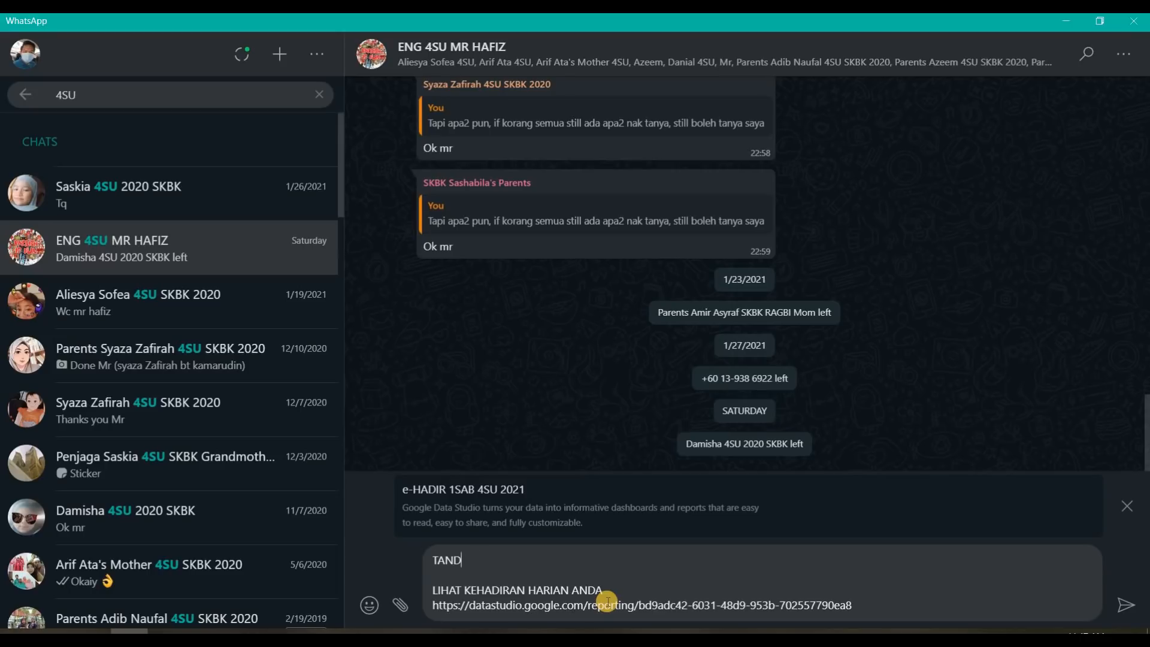
pyautogui.hotkey('shift', 'Return')
# Switch to the browser, copy the attendance form's shortened link, and paste it under TANDA KEHADIRAN in the WhatsApp message
pyautogui.hotkey('alt', 'Tab')
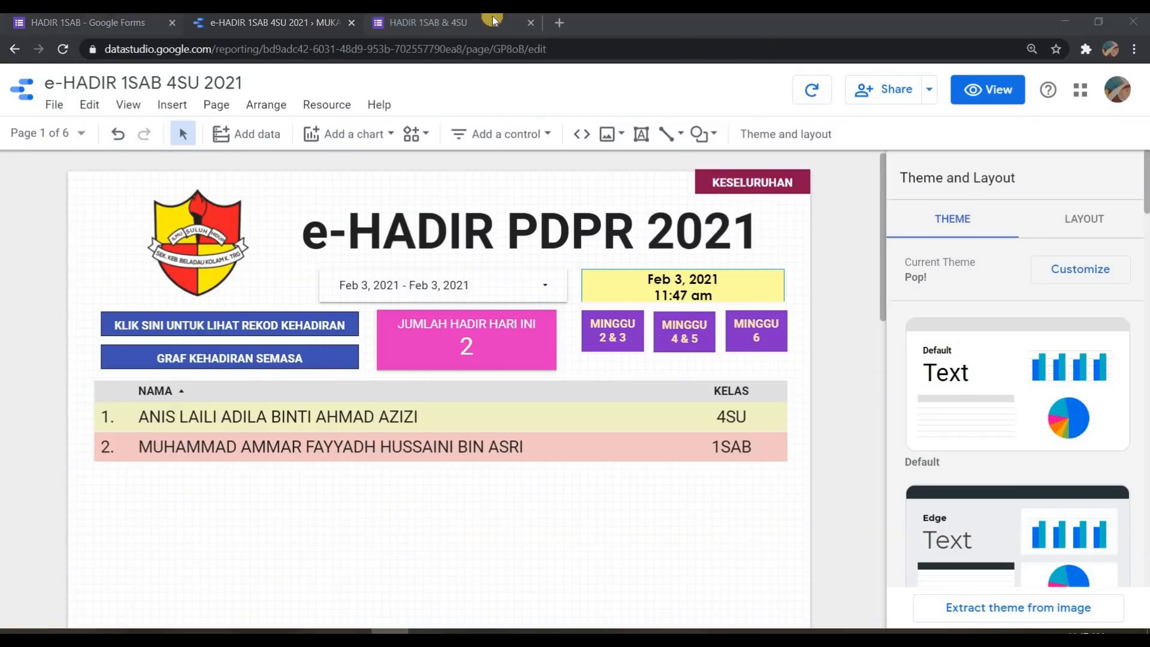
pyautogui.click(448, 23)
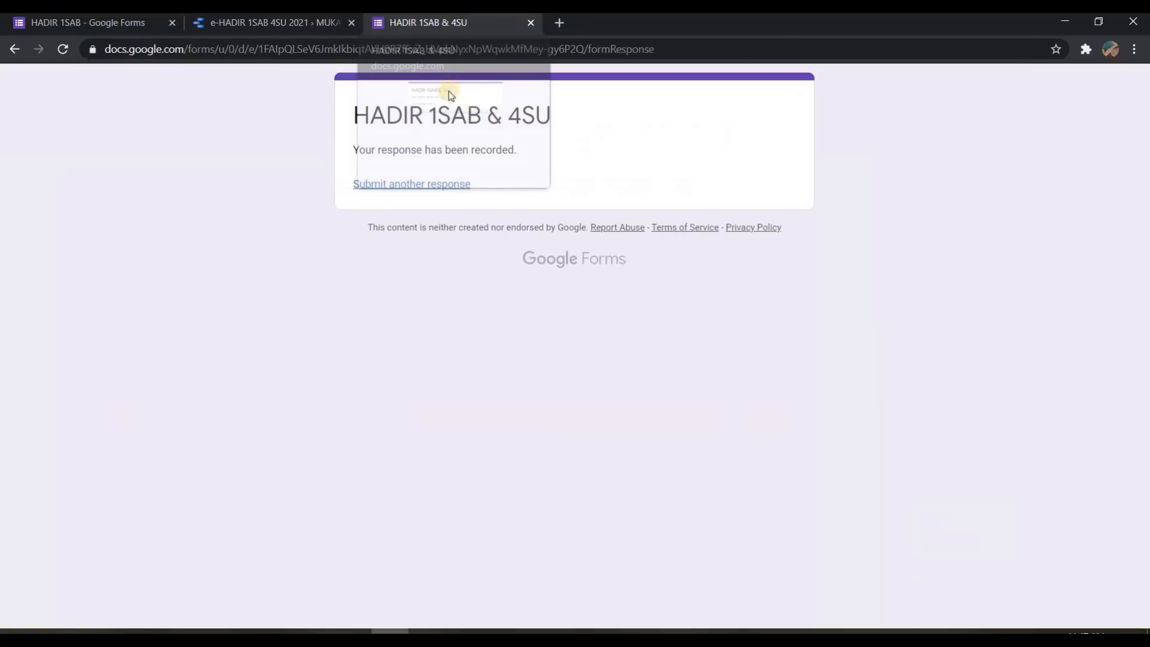
pyautogui.click(63, 20)
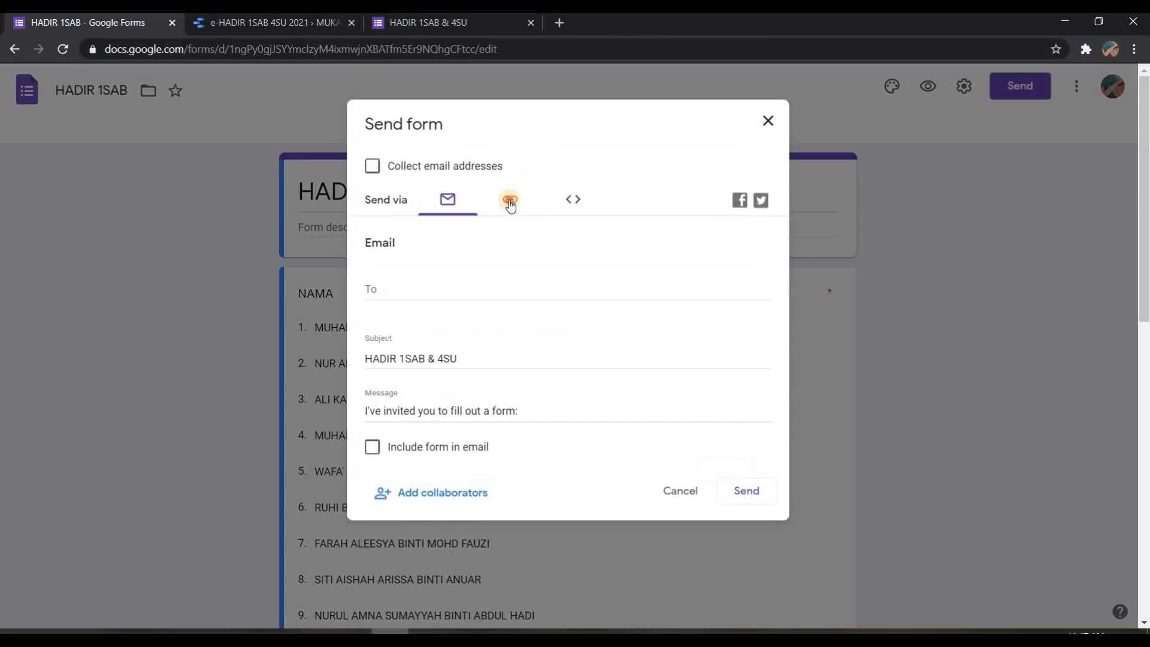
pyautogui.click(509, 199)
pyautogui.click(397, 286)
pyautogui.click(745, 319)
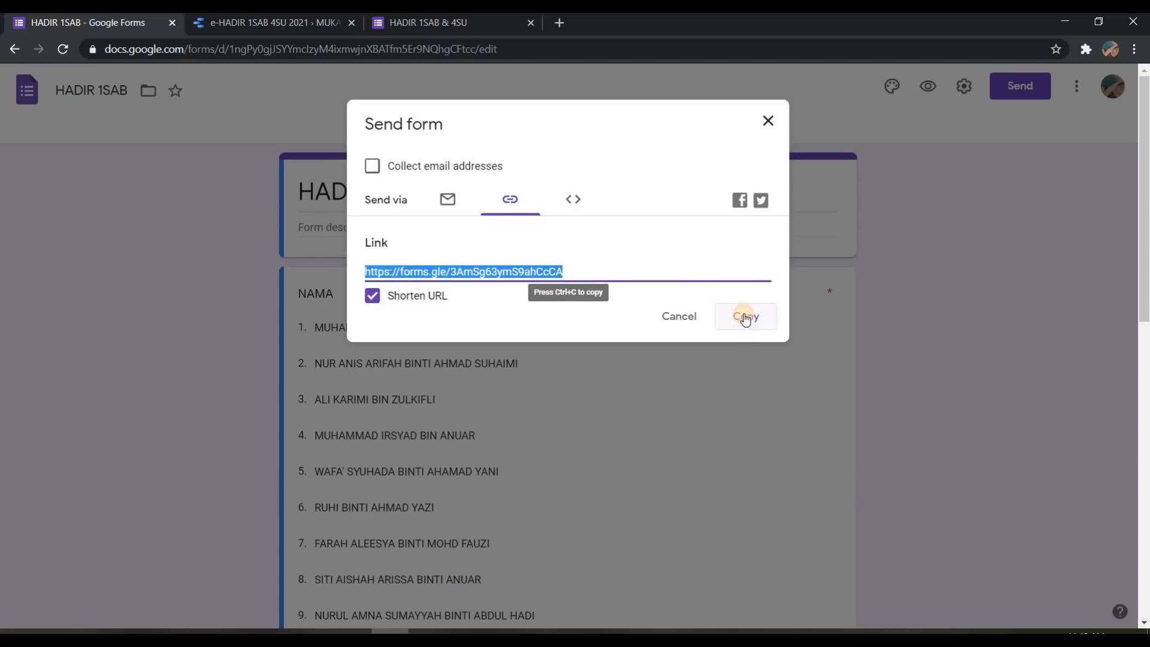
pyautogui.hotkey('alt', 'Tab')
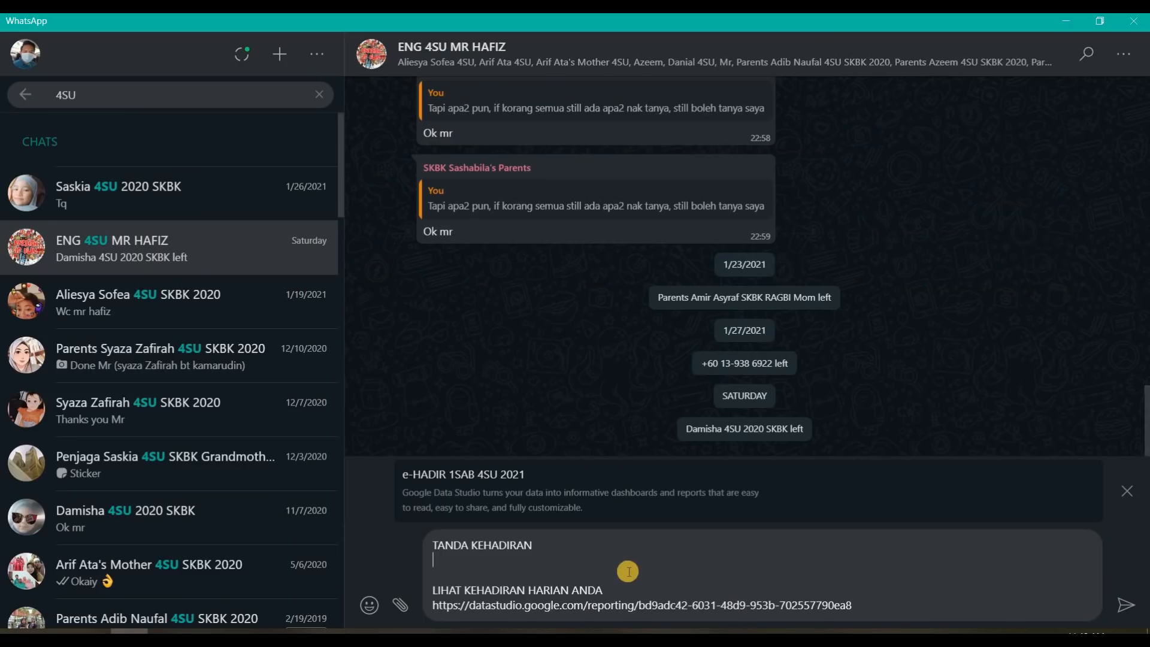
pyautogui.hotkey('ctrl', 'v')
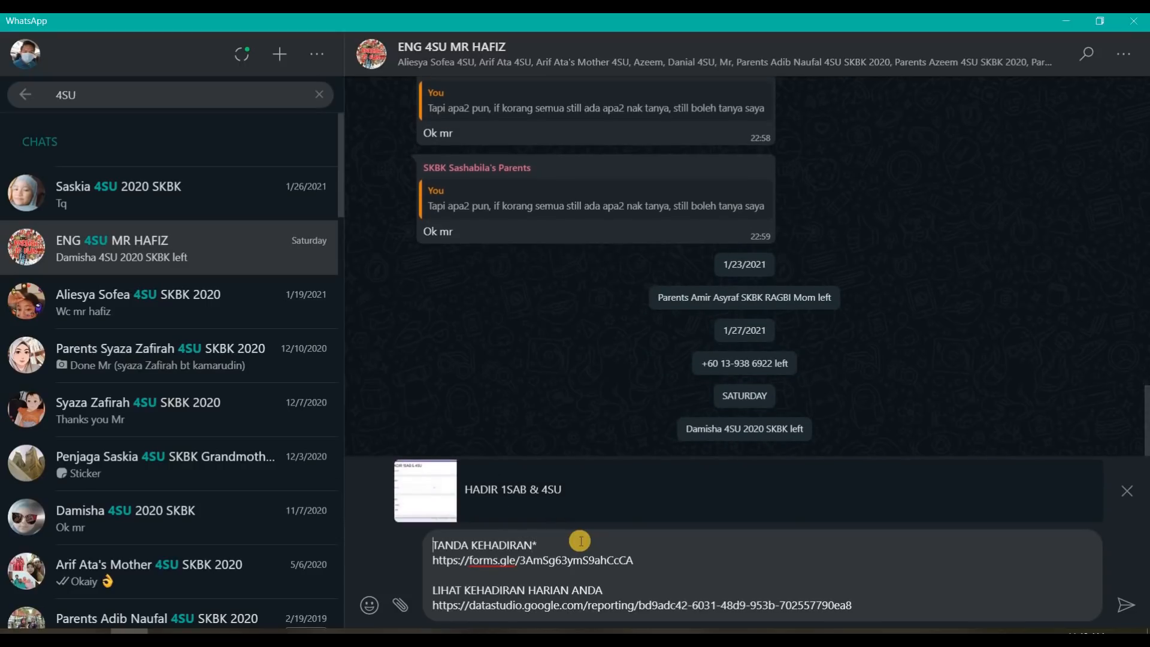
# Enclose both message headings in asterisks for bold text and send the message to the class group
pyautogui.write('*')
pyautogui.press('Down')
pyautogui.write('*')
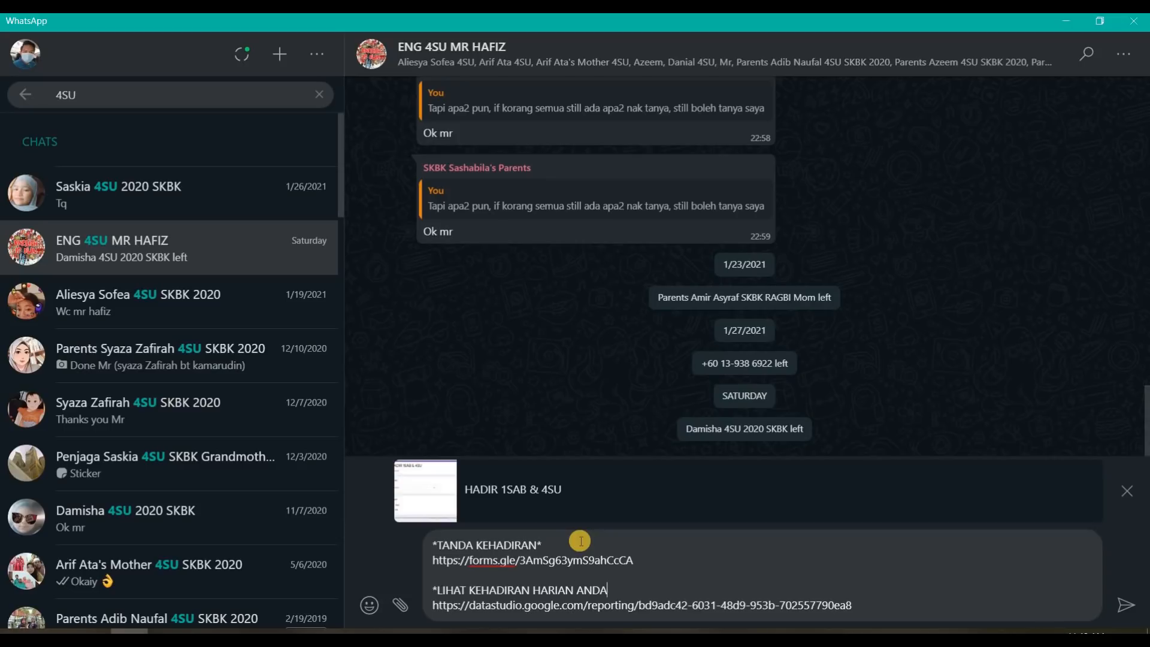
pyautogui.press('Return')
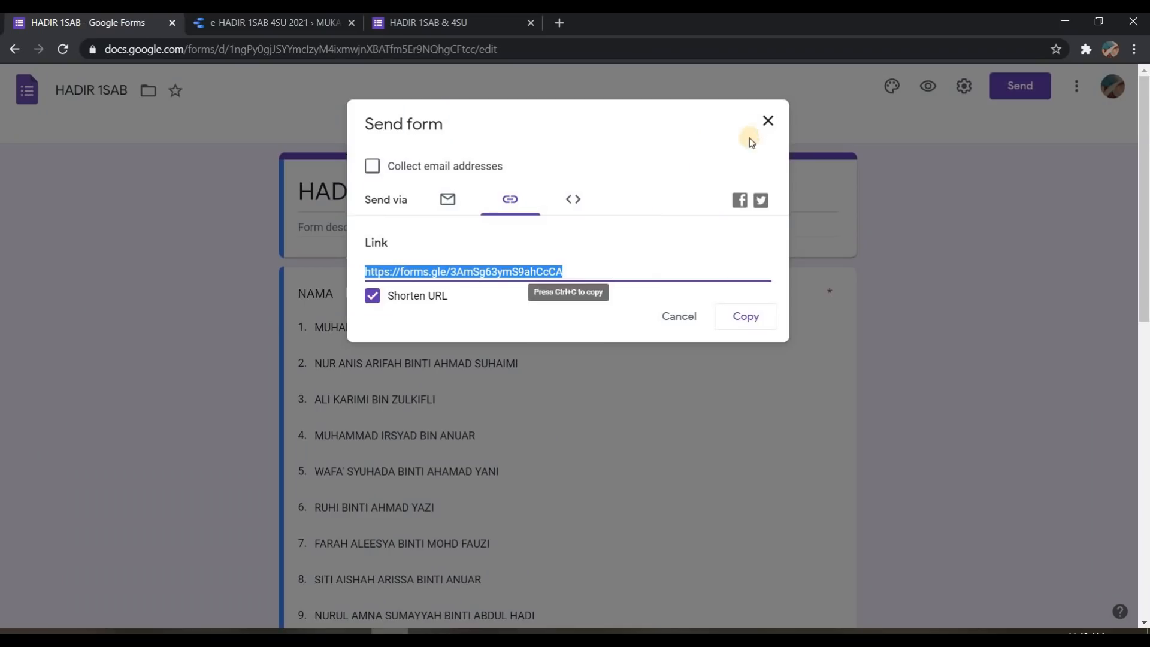
# Switch to the e-HADIR report in the browser, examine the daily attendance table on the MINGGU 2 & 3 page and return to MUKA UTAMA
pyautogui.click(461, 18)
pyautogui.click(308, 18)
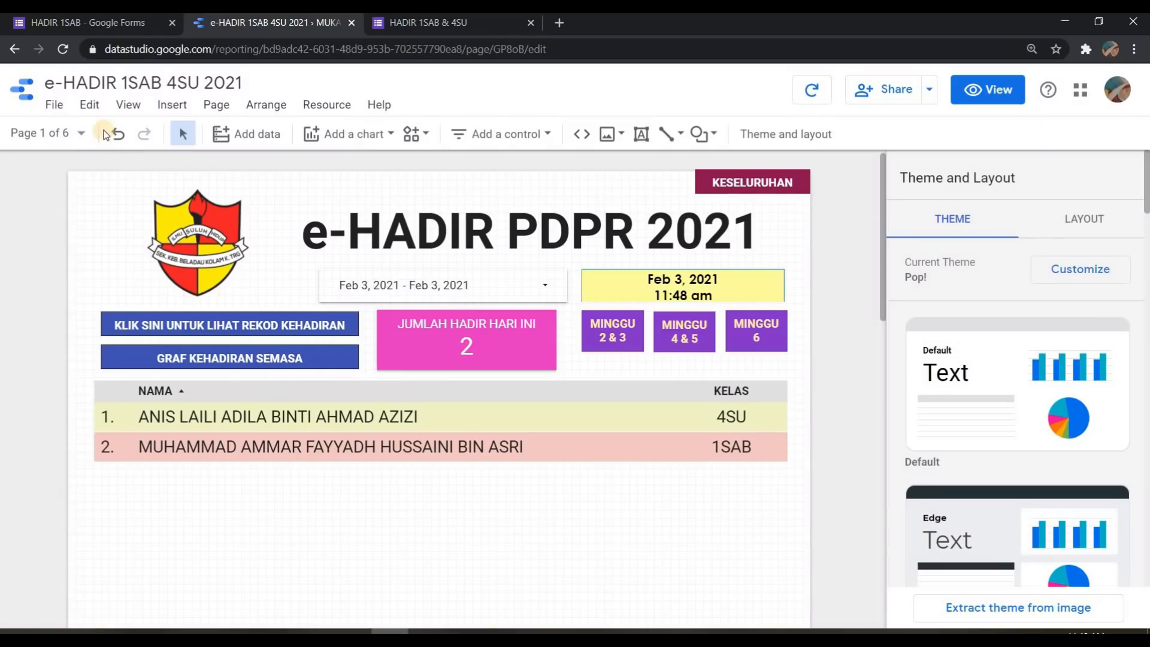
pyautogui.click(58, 133)
pyautogui.click(87, 240)
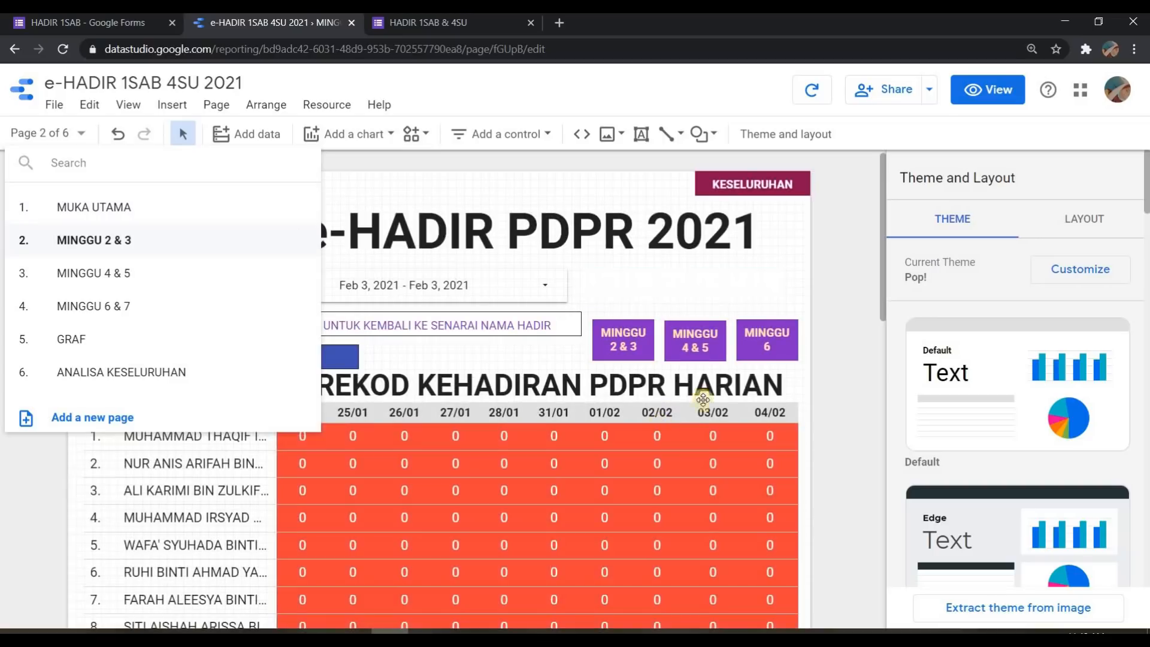
pyautogui.scroll(-3, 698, 403)
pyautogui.scroll(-3, 683, 440)
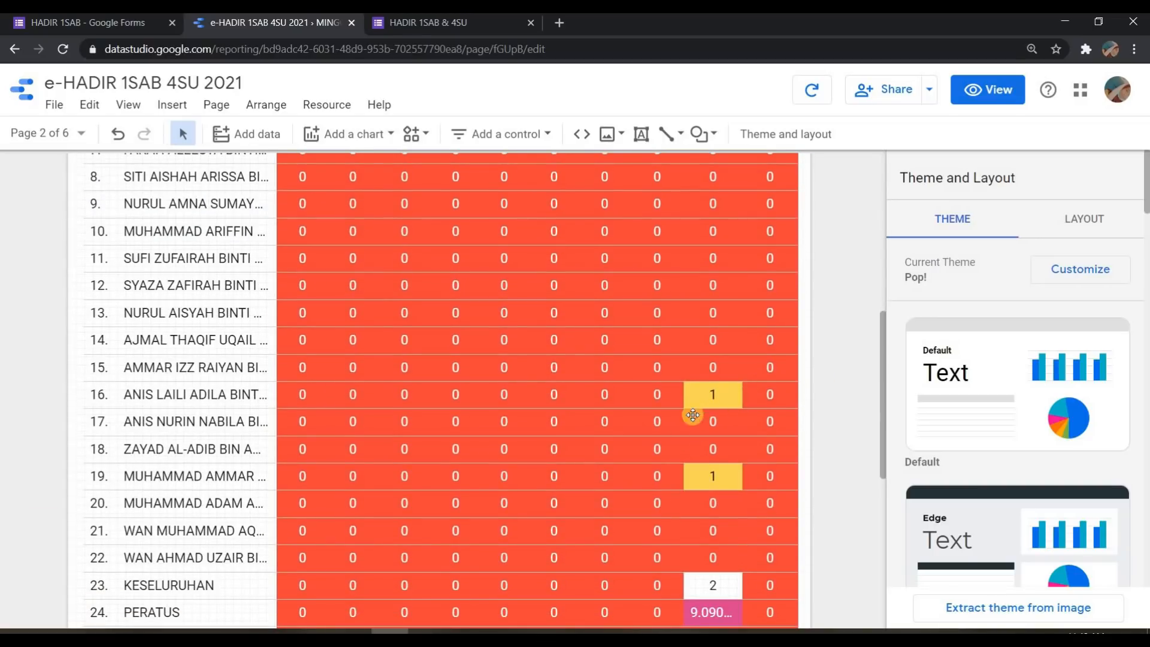
pyautogui.scroll(5, 313, 285)
pyautogui.scroll(2, 312, 285)
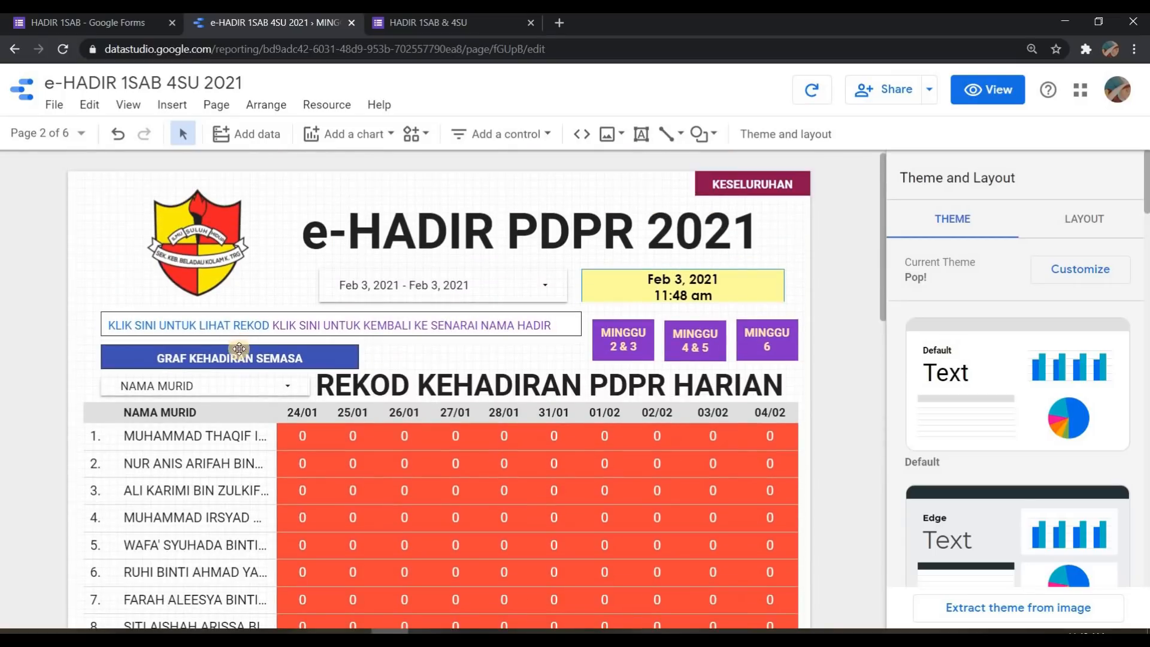
pyautogui.click(54, 133)
pyautogui.click(54, 210)
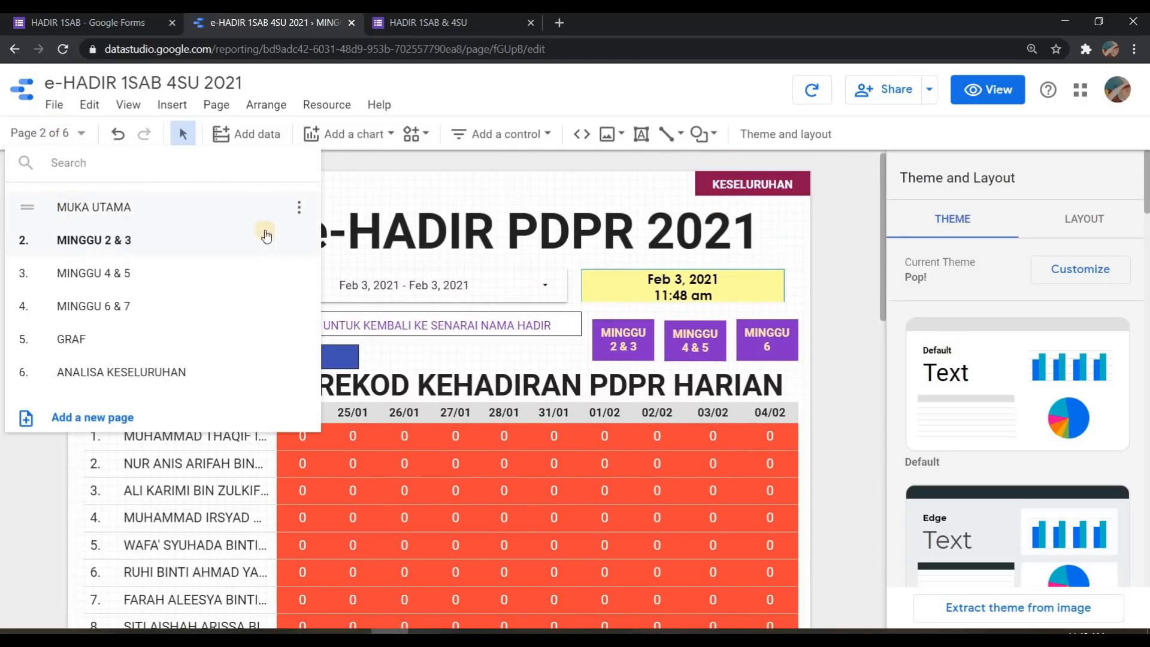
pyautogui.click(301, 506)
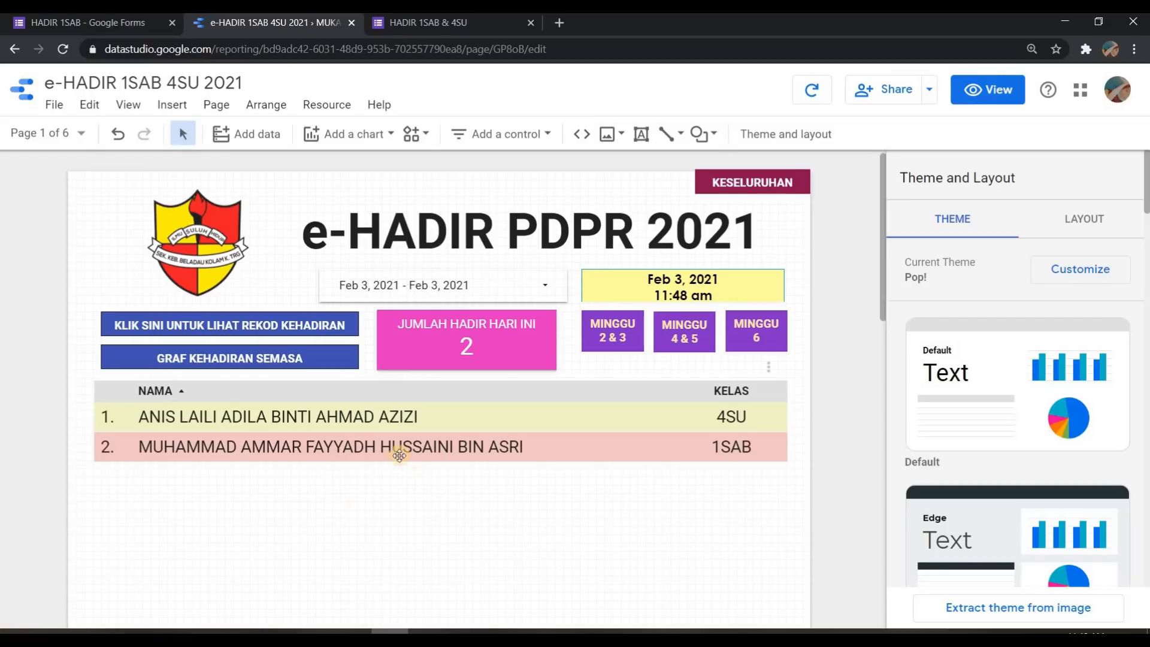